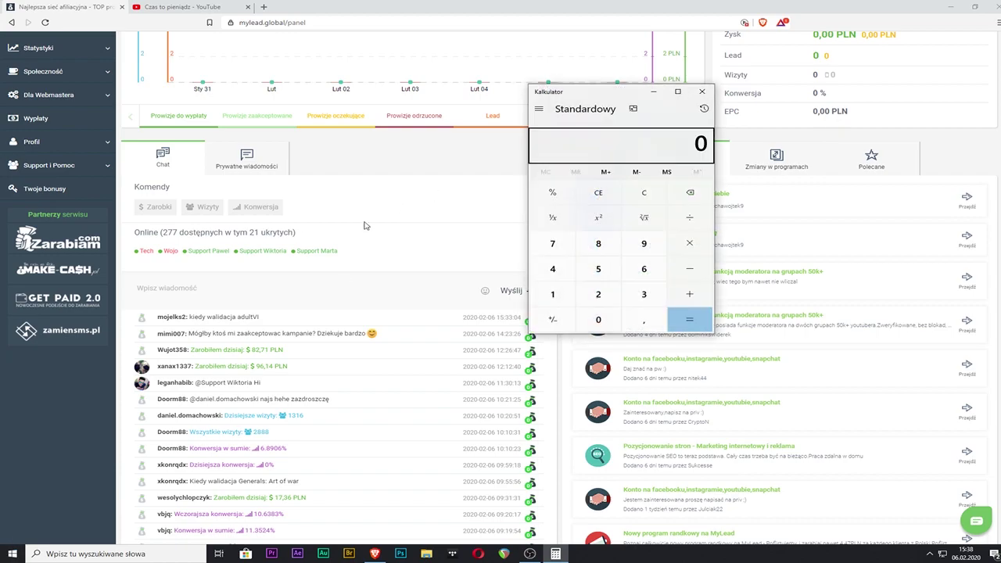
- Calculate 96 ÷ 8 in the calculator, highlight the result and close the calculator
left_click(646, 245)
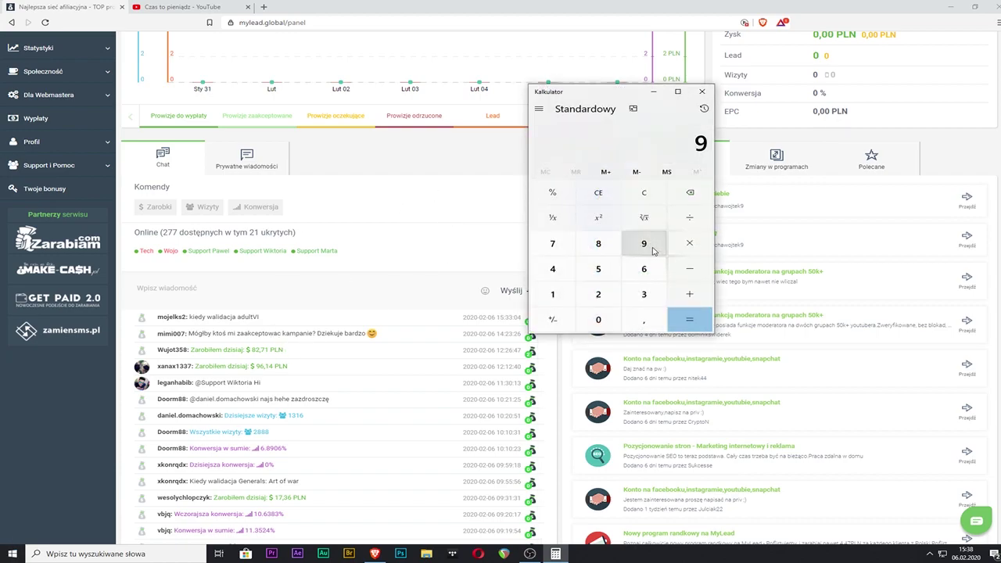
left_click(647, 269)
left_click(672, 222)
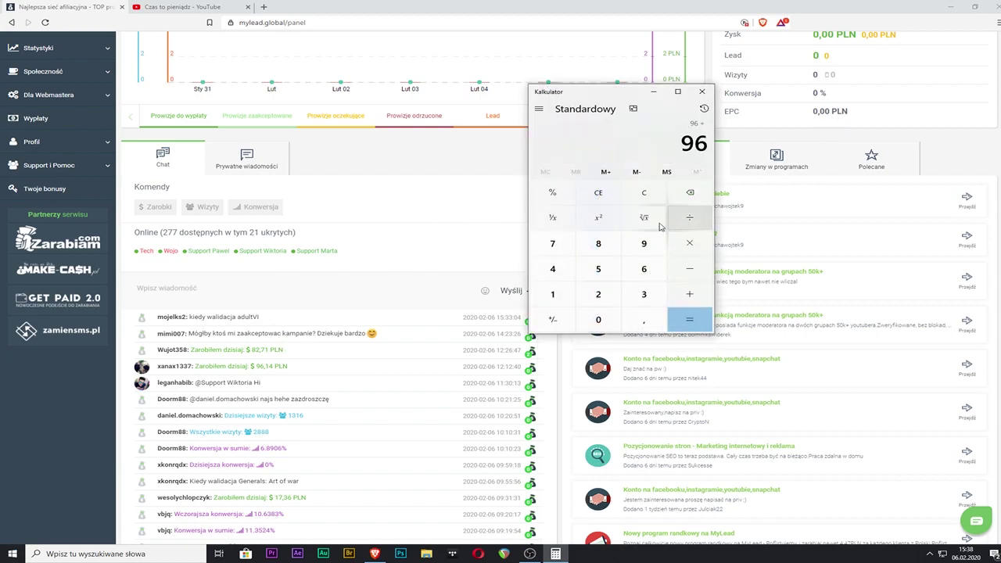
left_click(599, 243)
left_click(689, 319)
left_click_drag(686, 143, 707, 146)
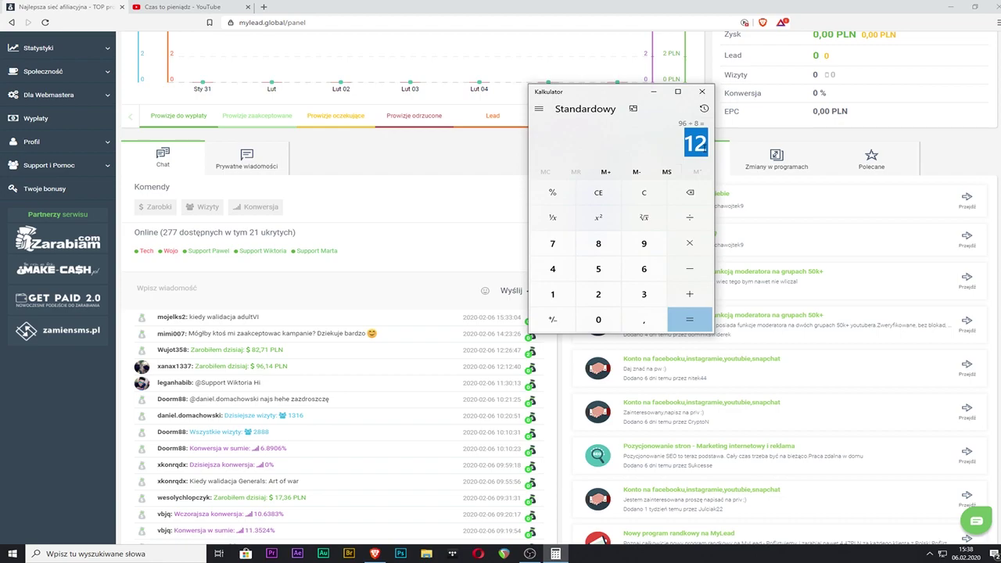
left_click(703, 93)
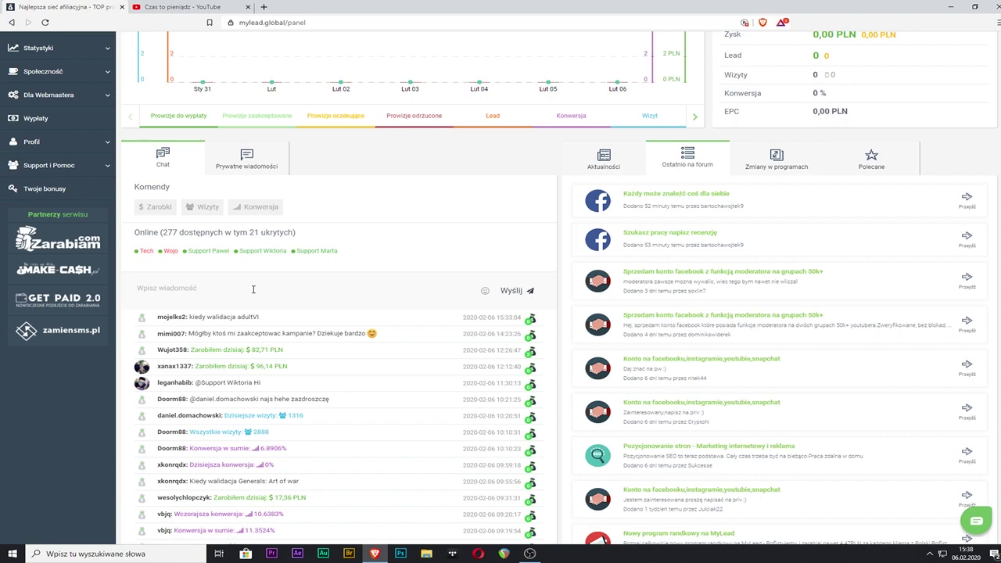
- Open the list of campaigns (Lista Kampanii) in the MyLead panel
scroll(335, 201, "up", 3)
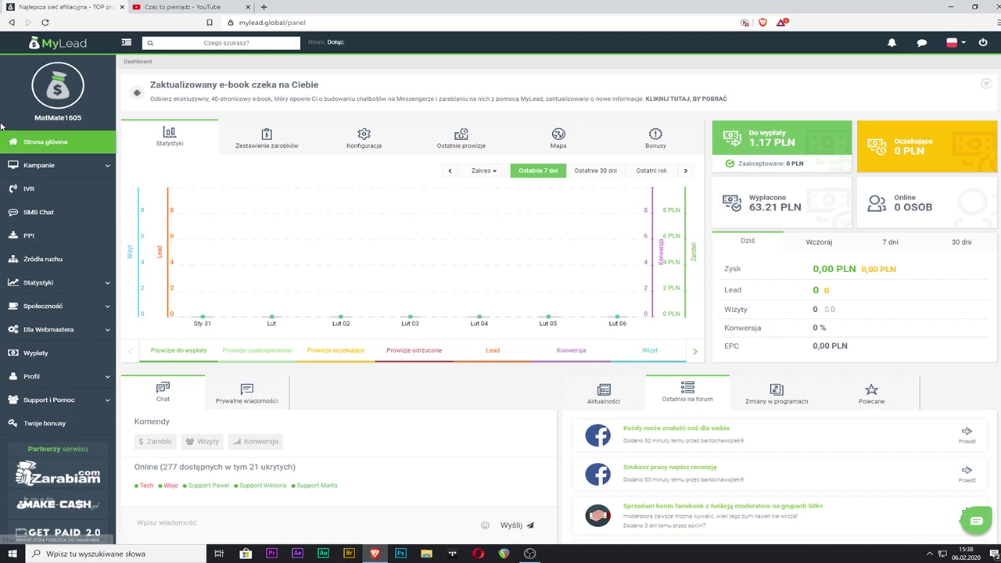
left_click(38, 166)
left_click(49, 187)
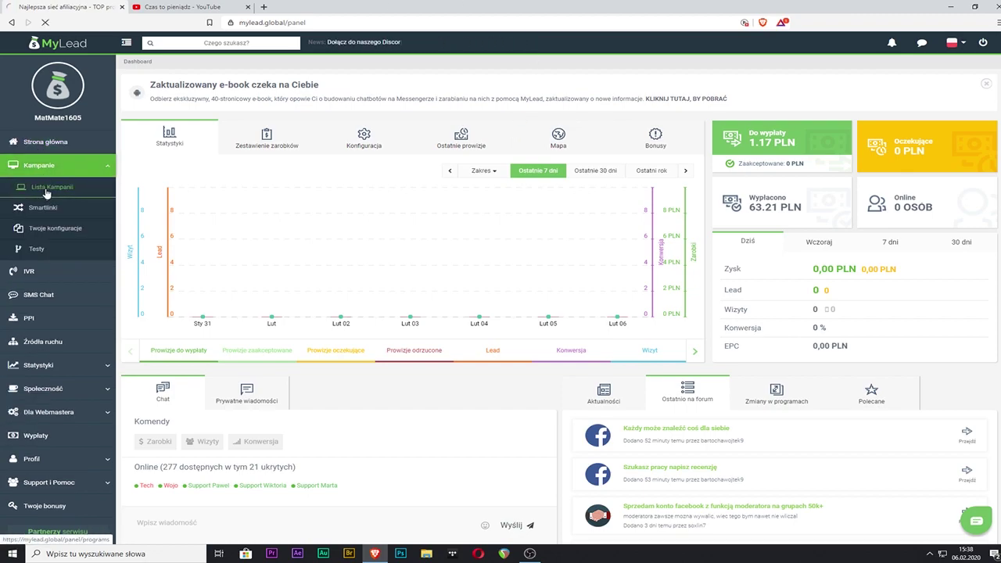
- Examine the campaign filters for type, status, category, device, traffic and conversion, and the total number of available campaigns
scroll(182, 207, "down", 3)
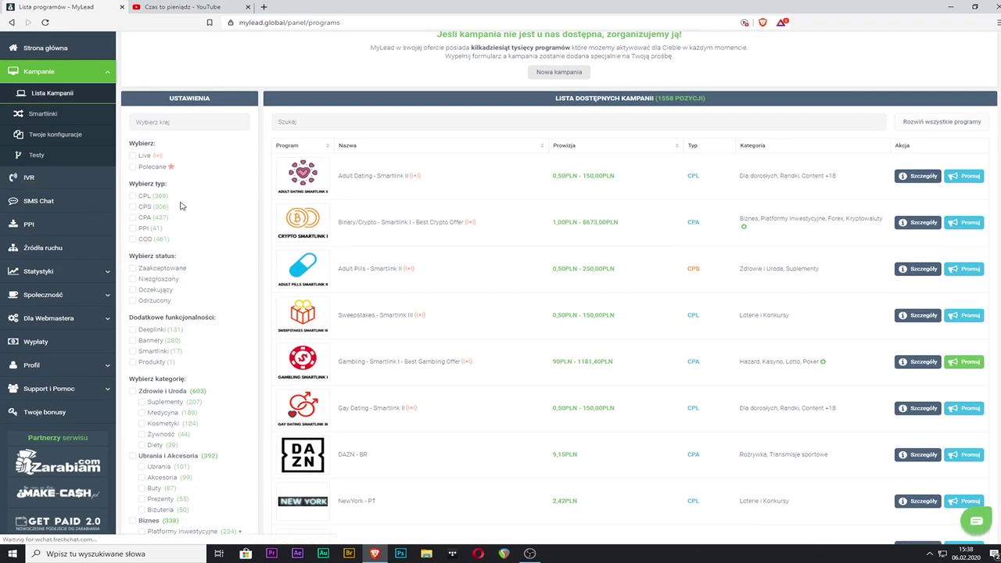
scroll(183, 206, "down", 3)
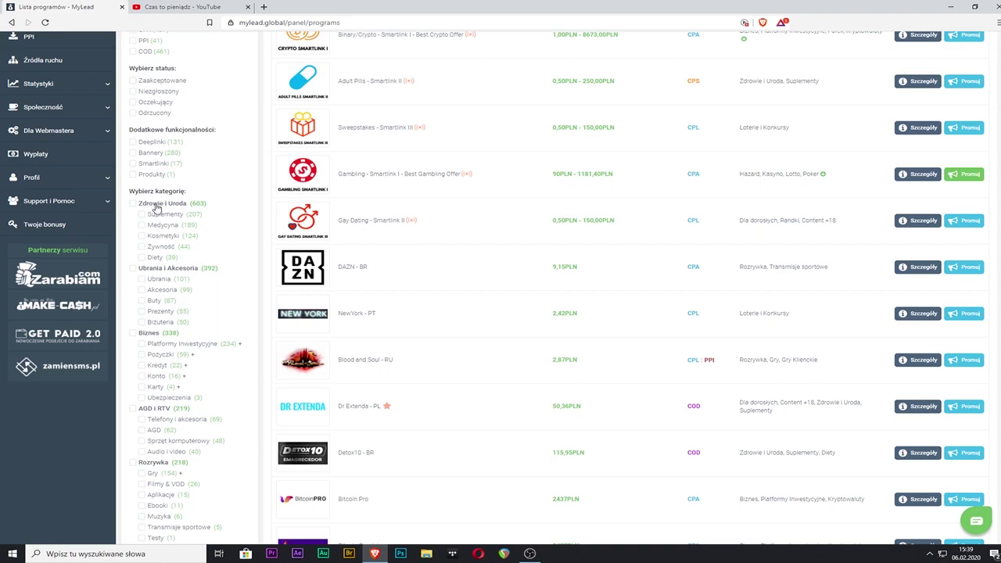
scroll(166, 258, "down", 1)
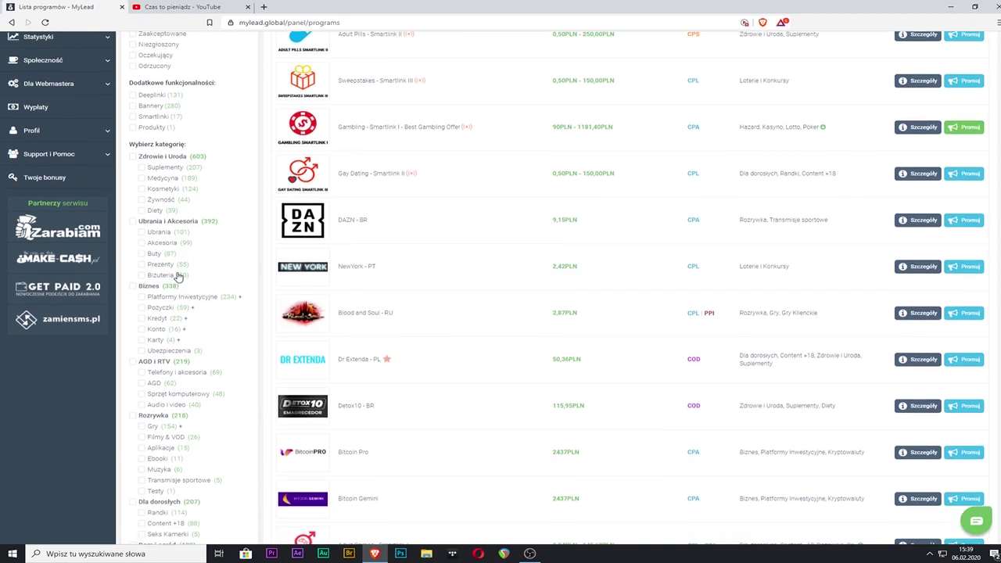
scroll(182, 287, "down", 2)
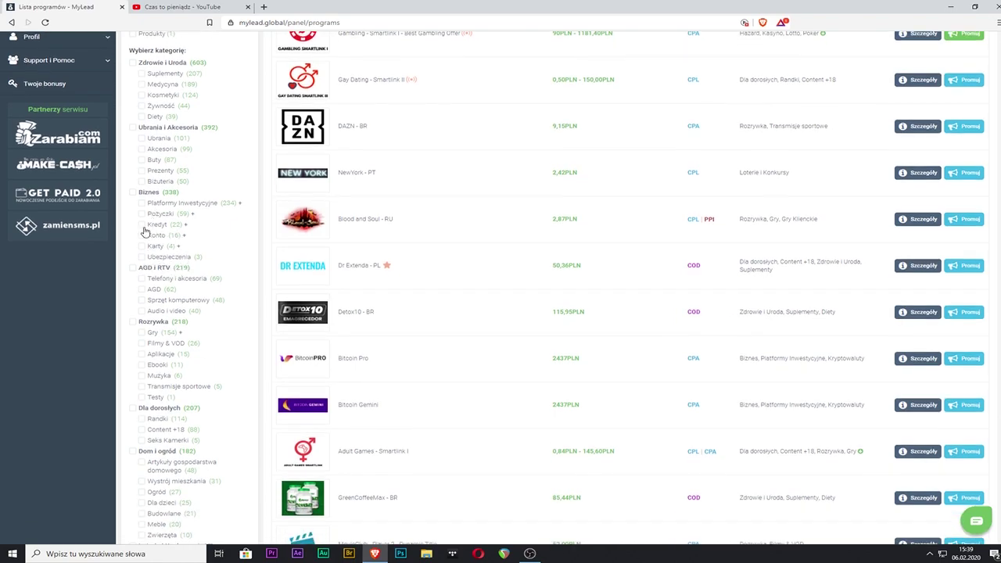
scroll(141, 228, "down", 1)
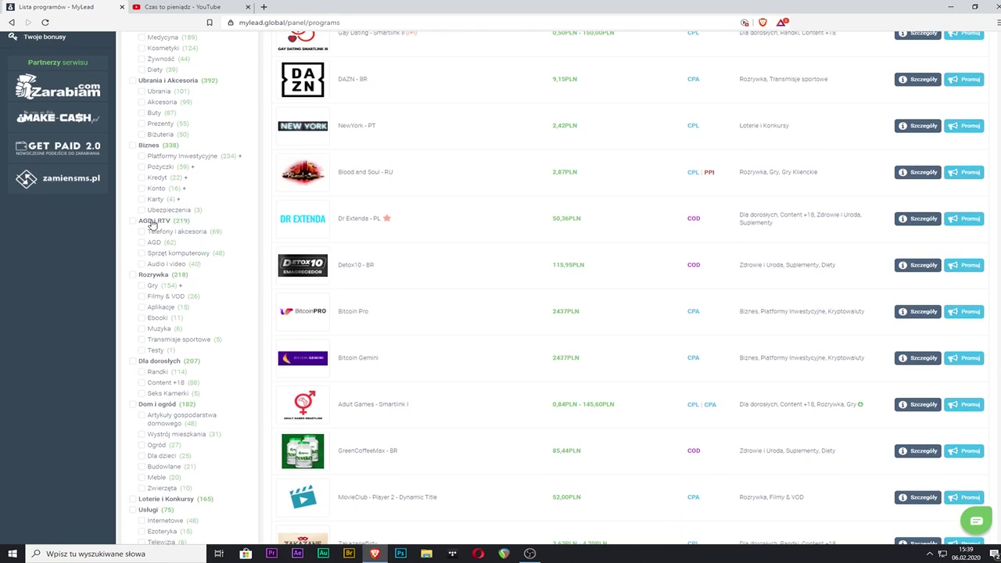
scroll(133, 252, "down", 1)
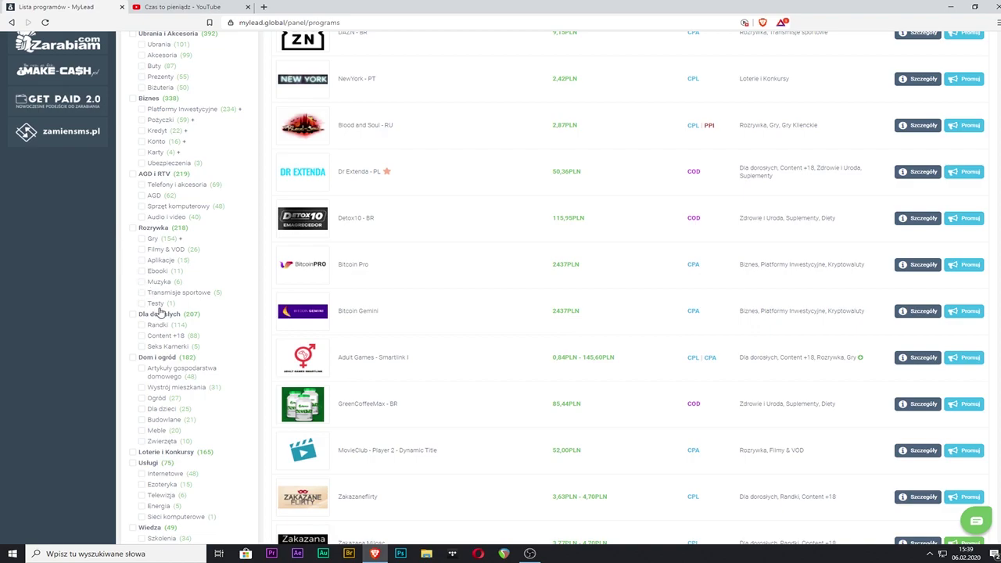
scroll(157, 279, "down", 1)
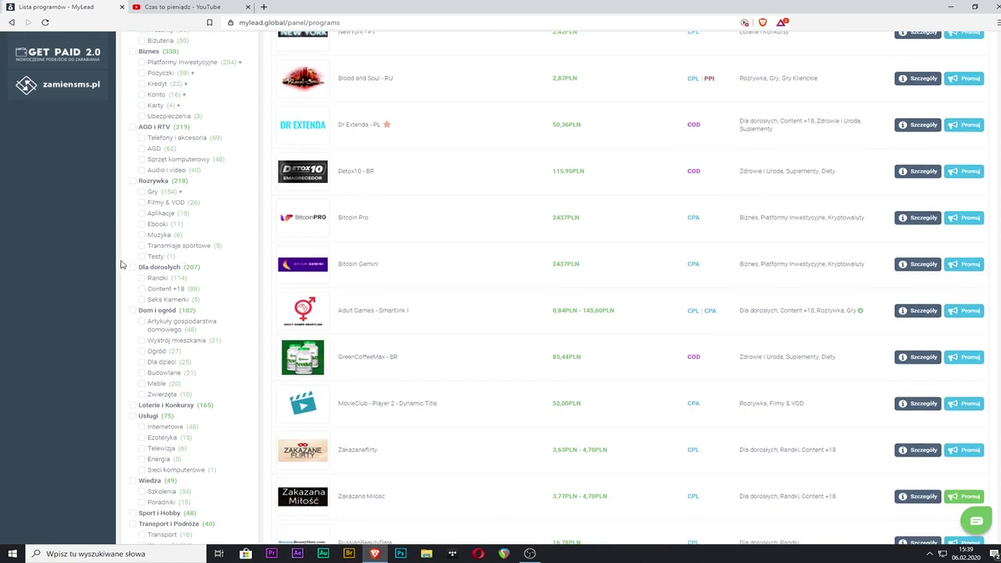
scroll(121, 264, "down", 2)
scroll(120, 248, "down", 1)
scroll(110, 227, "down", 1)
scroll(148, 230, "down", 1)
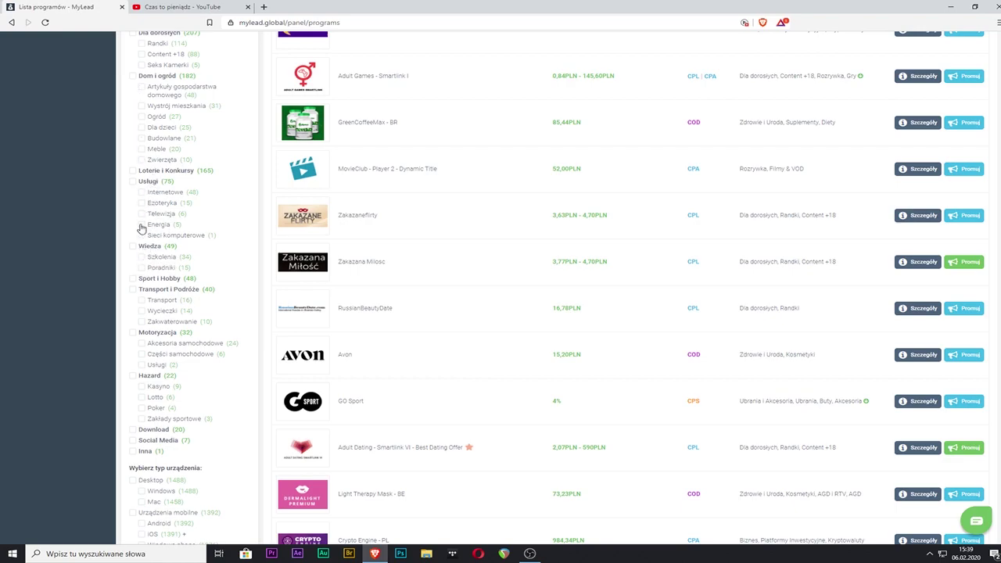
scroll(74, 268, "down", 2)
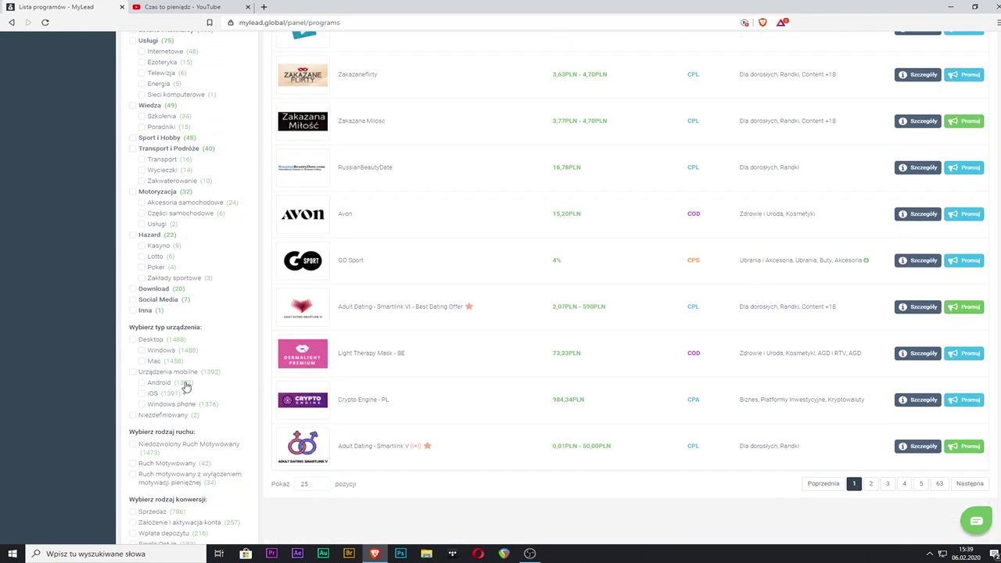
scroll(152, 391, "down", 4)
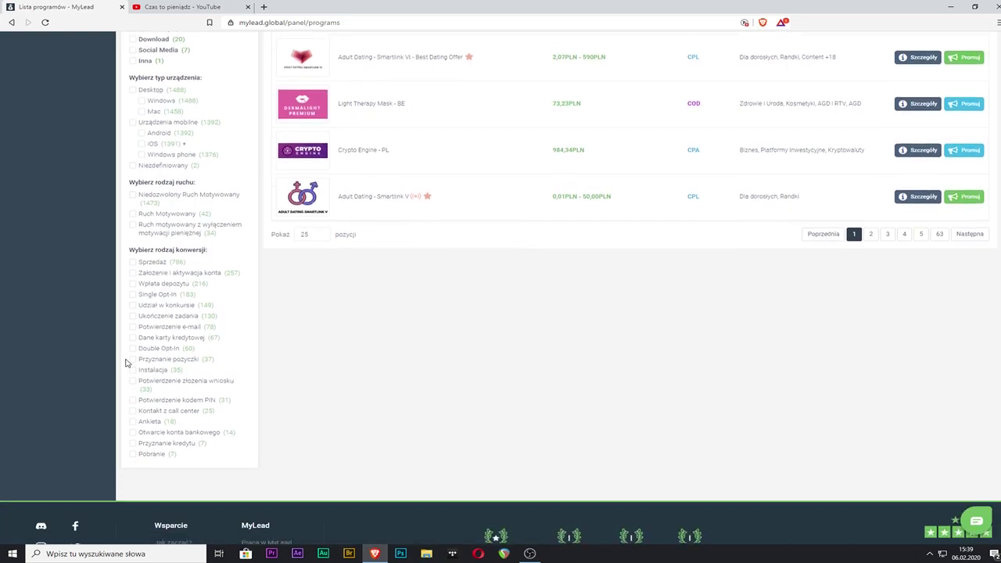
scroll(224, 279, "up", 15)
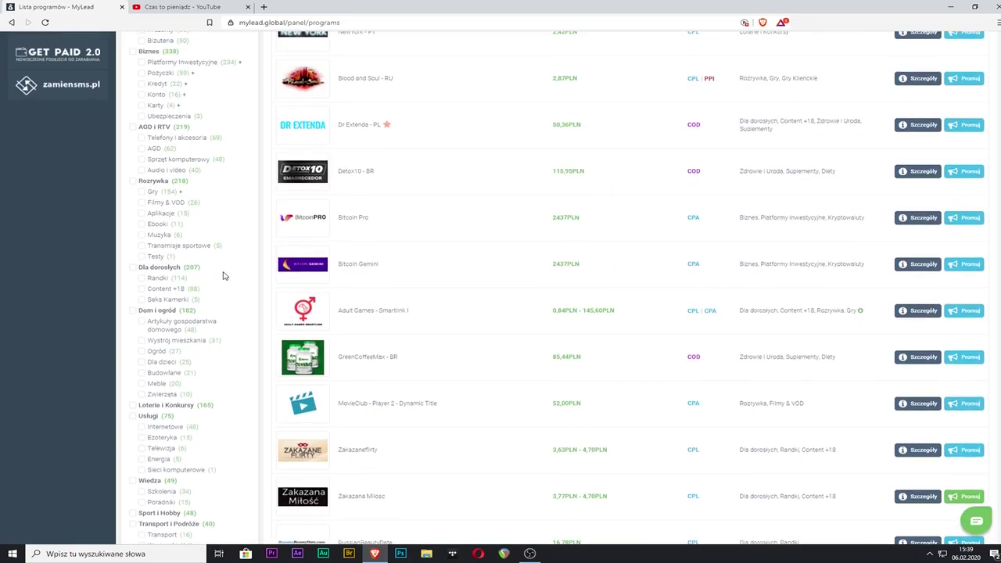
scroll(224, 278, "up", 7)
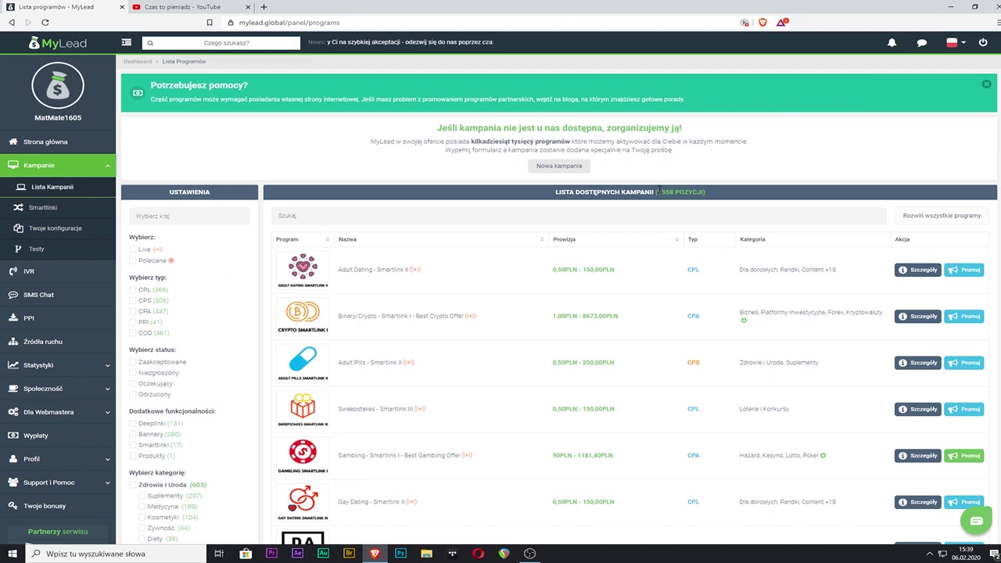
left_click_drag(658, 191, 675, 203)
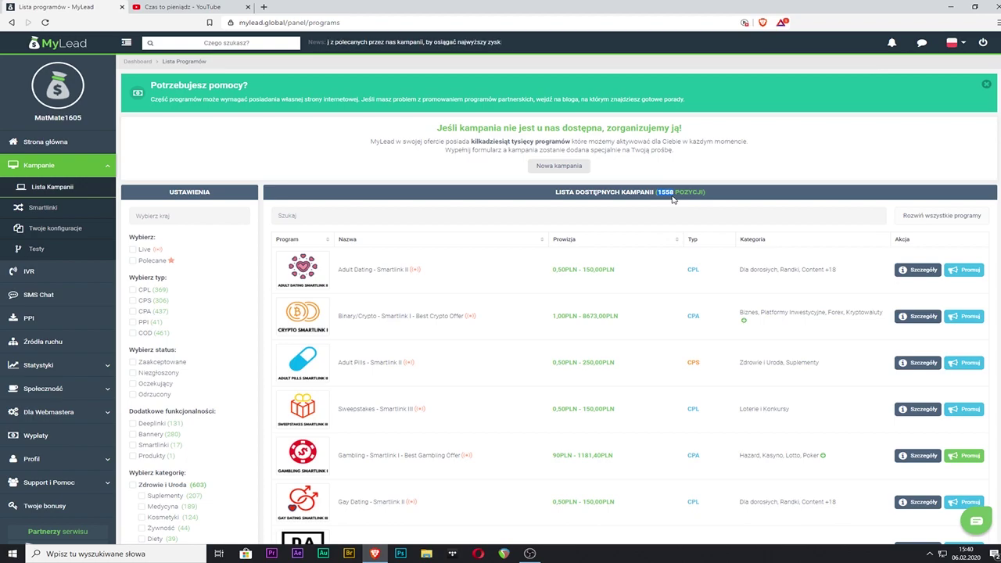
- Search the campaign list page for the word "sport" and look through the category filters
scroll(498, 137, "down", 3)
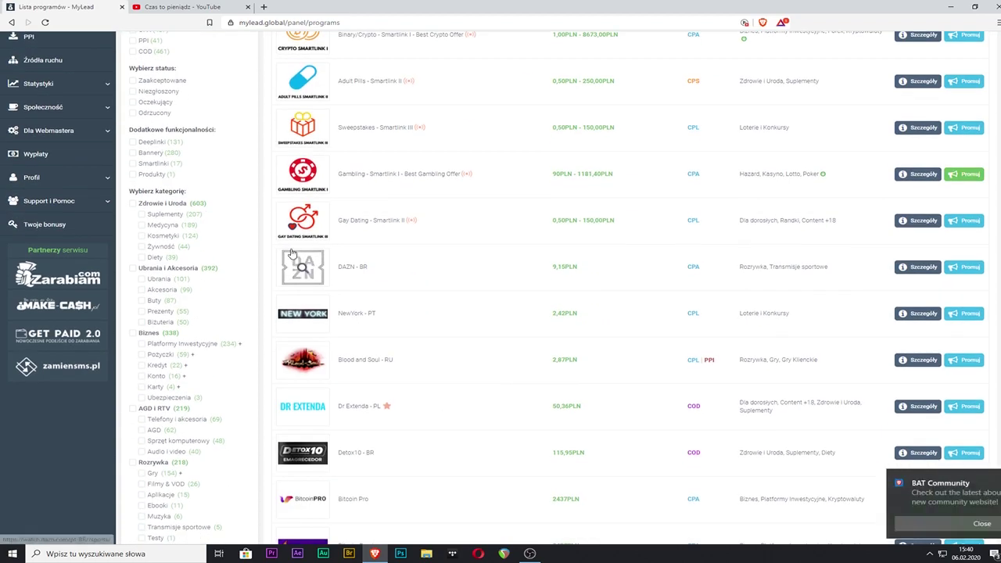
key("ctrl+f")
type("sport")
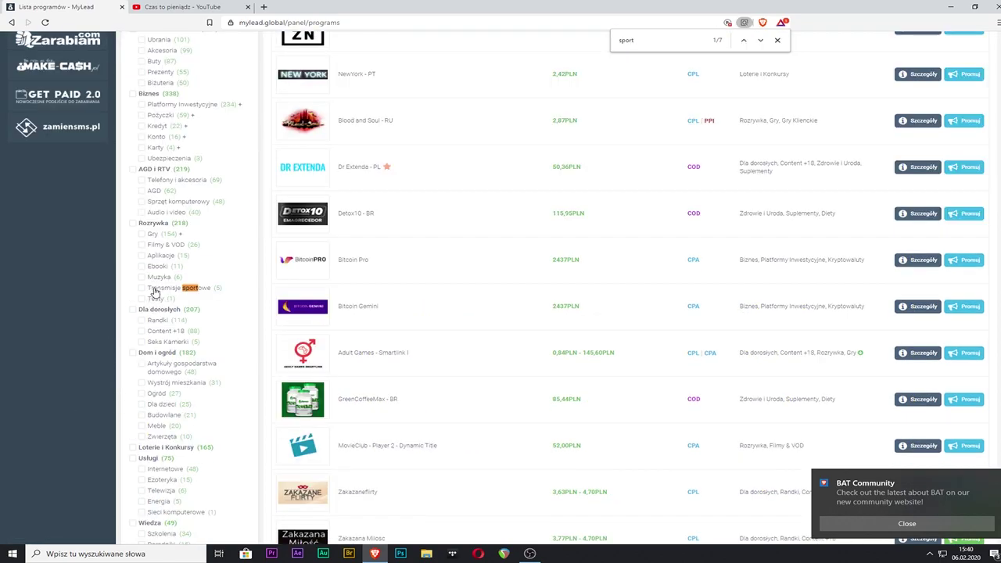
scroll(152, 289, "up", 3)
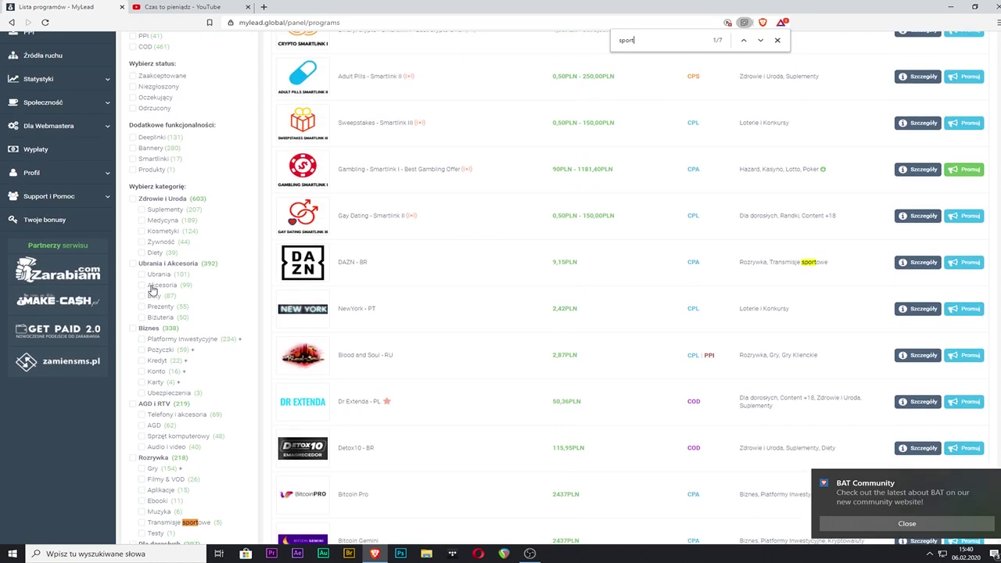
scroll(152, 289, "down", 1)
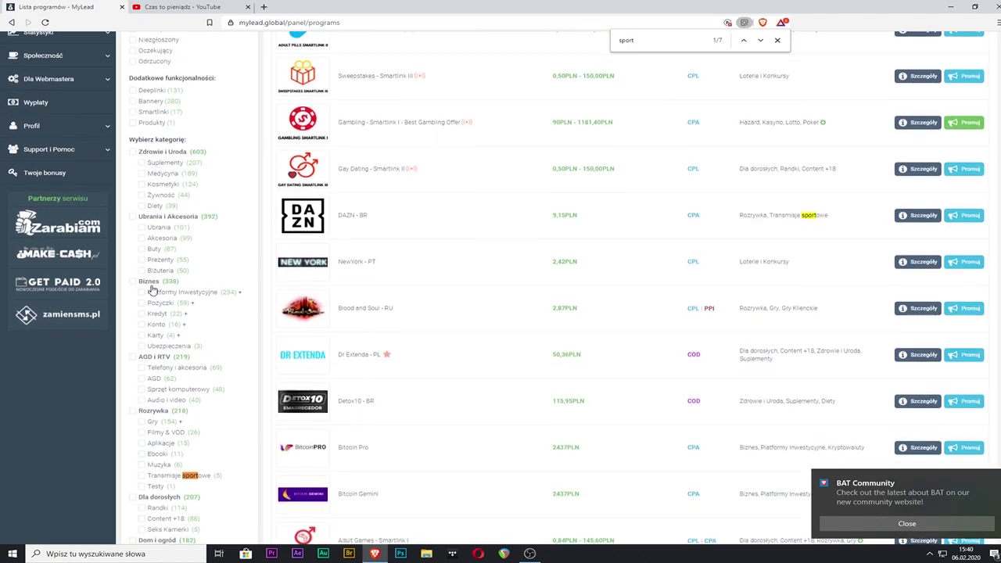
- Filter the campaigns by the Suplementy category and close the page search
left_click(154, 165)
scroll(388, 298, "up", 3)
scroll(389, 297, "up", 2)
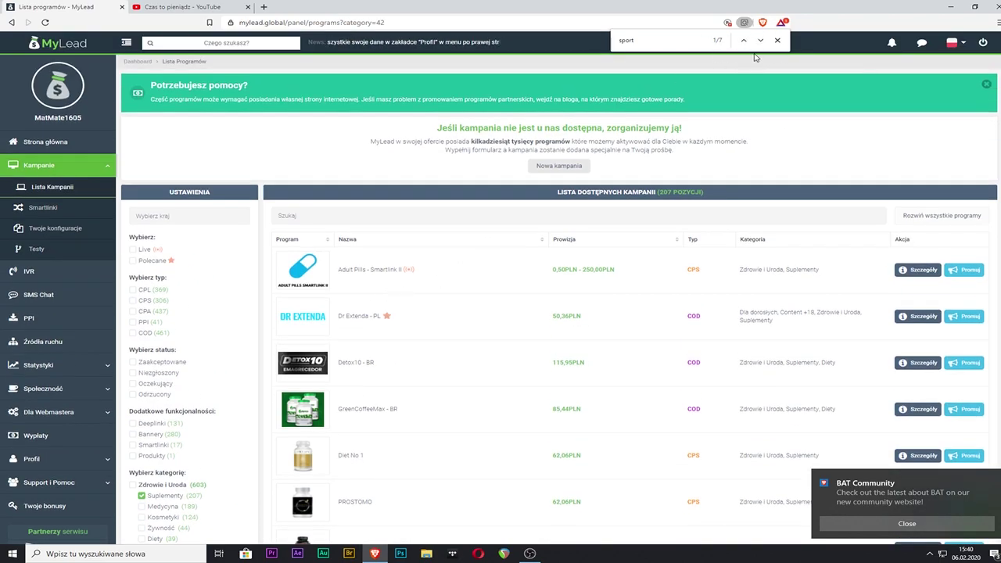
left_click(777, 40)
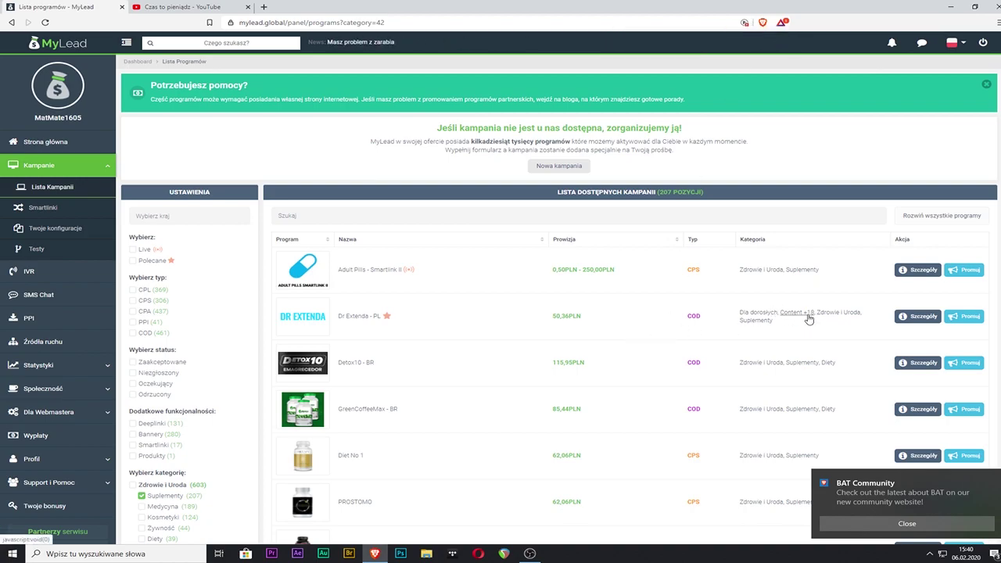
- Examine the supplement campaigns and their commissions, highlighting the commission of Detox10 - BR
scroll(802, 341, "down", 2)
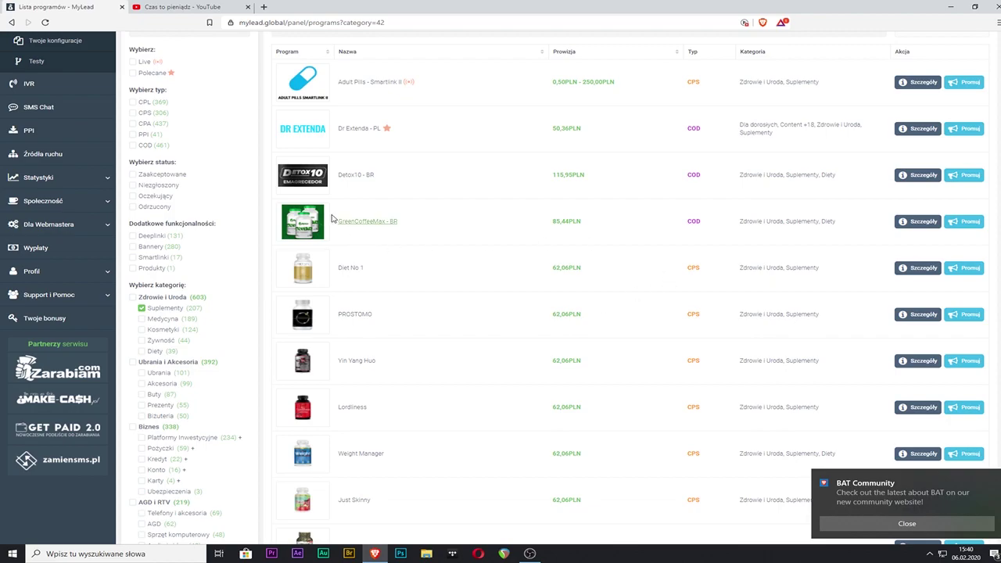
scroll(320, 217, "down", 2)
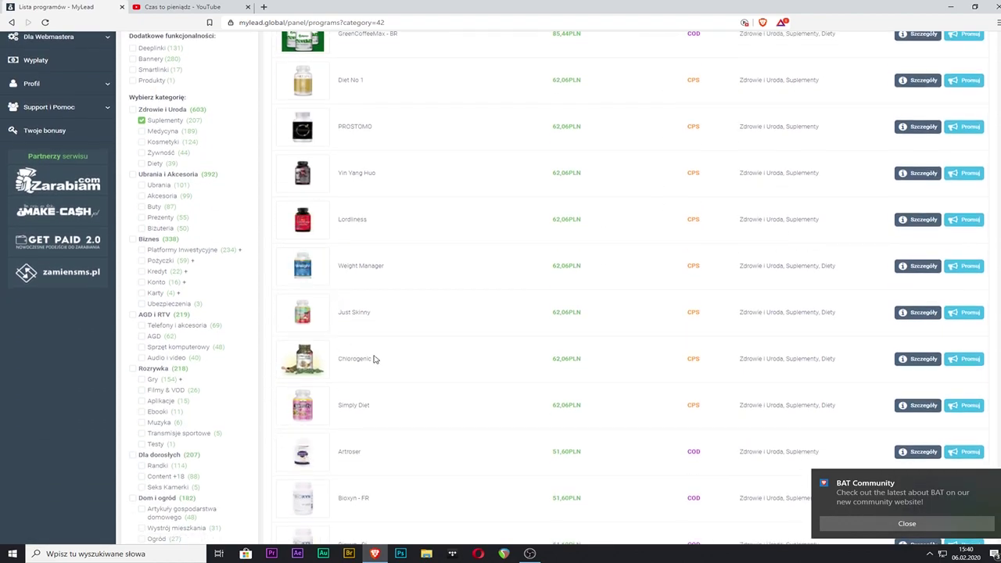
scroll(374, 358, "up", 2)
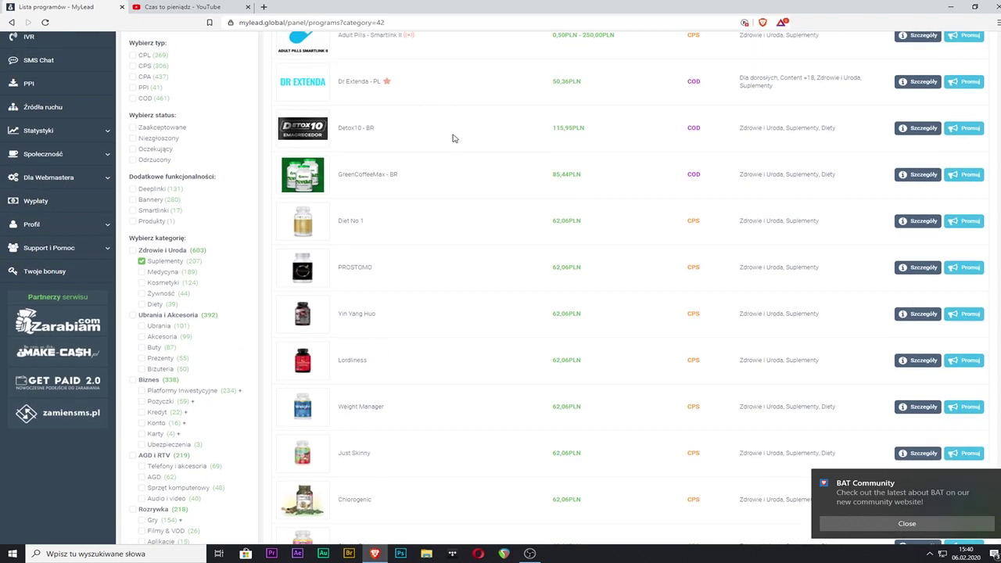
left_click_drag(550, 132, 582, 136)
scroll(514, 212, "up", 3)
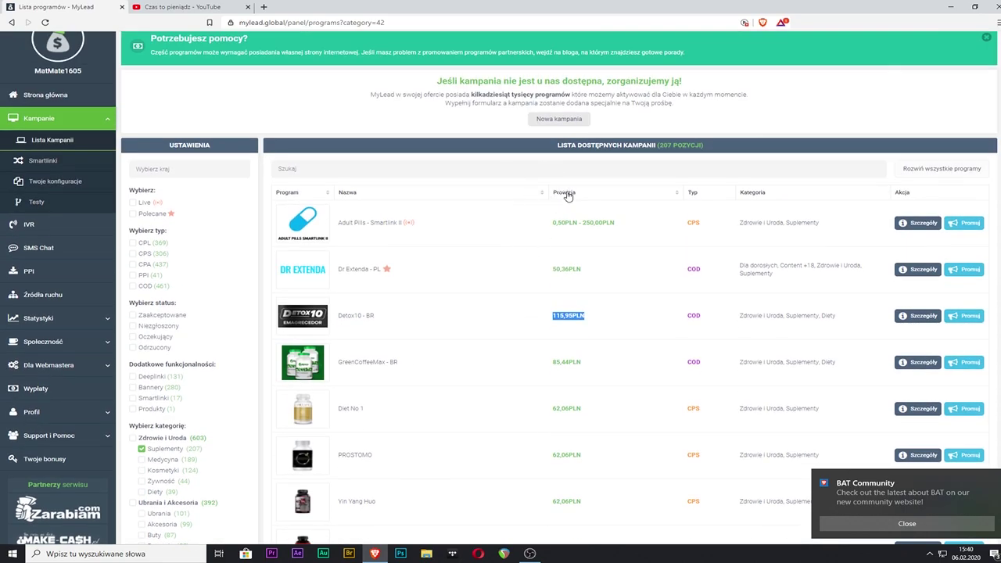
left_click(536, 325)
scroll(592, 168, "up", 1)
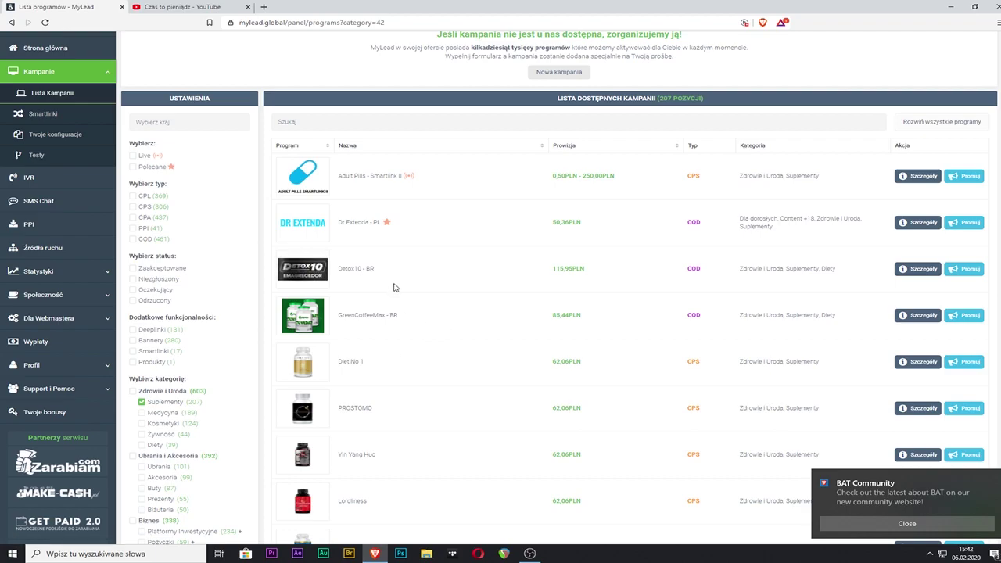
left_click_drag(551, 270, 587, 270)
left_click(465, 189)
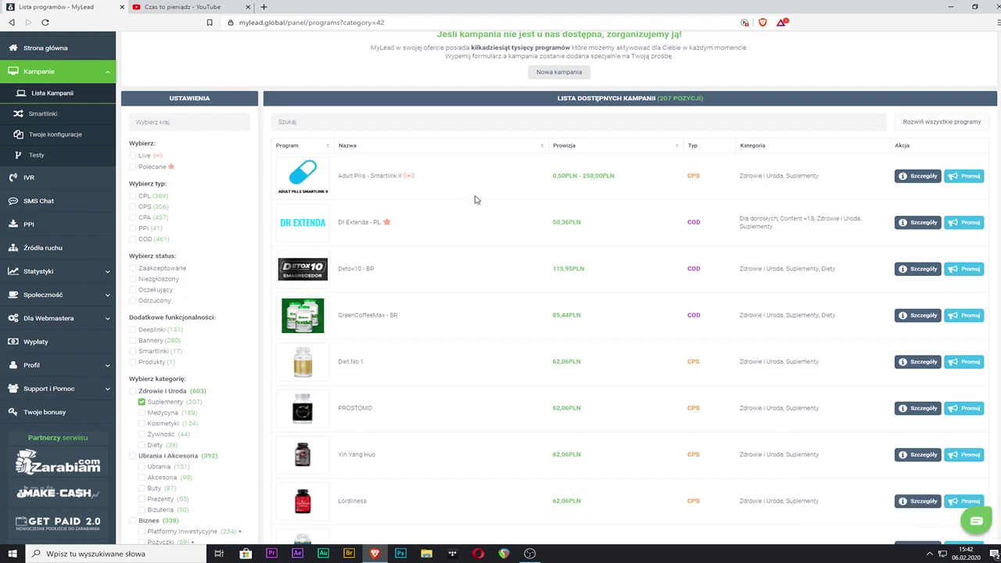
- Remove the Suplementy category filter and restrict the campaign list to type CPL and recommended (Polecane) offers
left_click(151, 406)
left_click(135, 196)
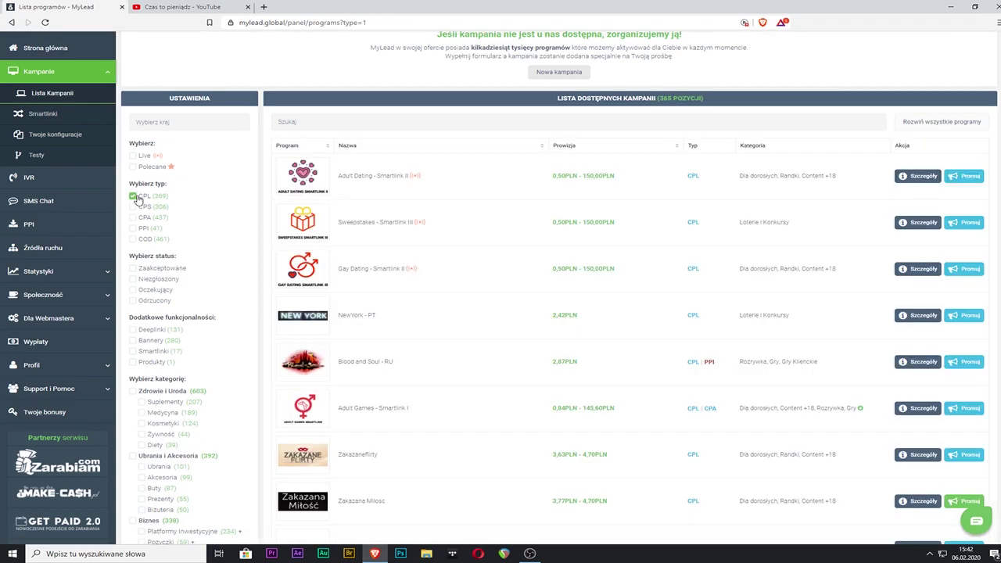
scroll(438, 284, "down", 15)
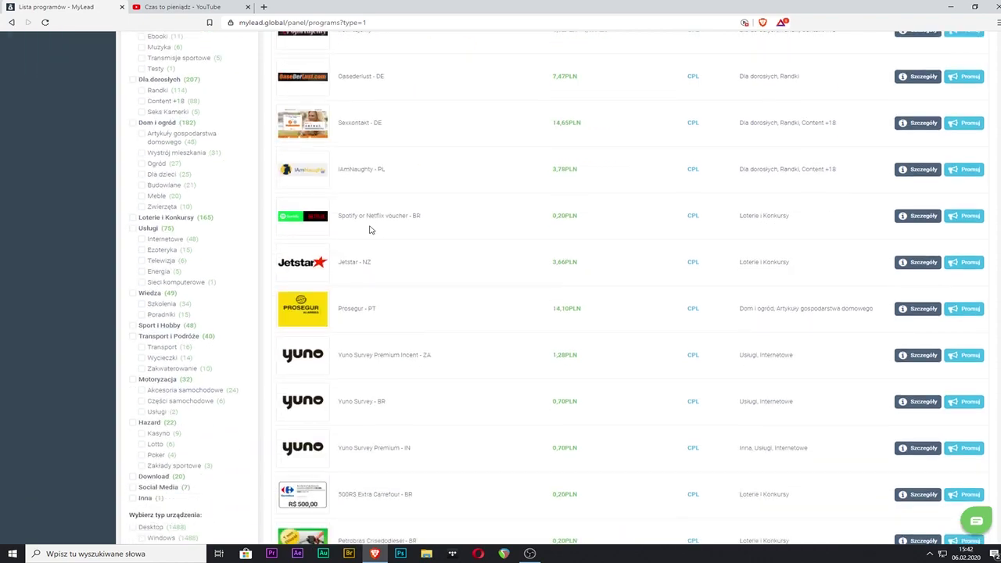
scroll(369, 224, "up", 15)
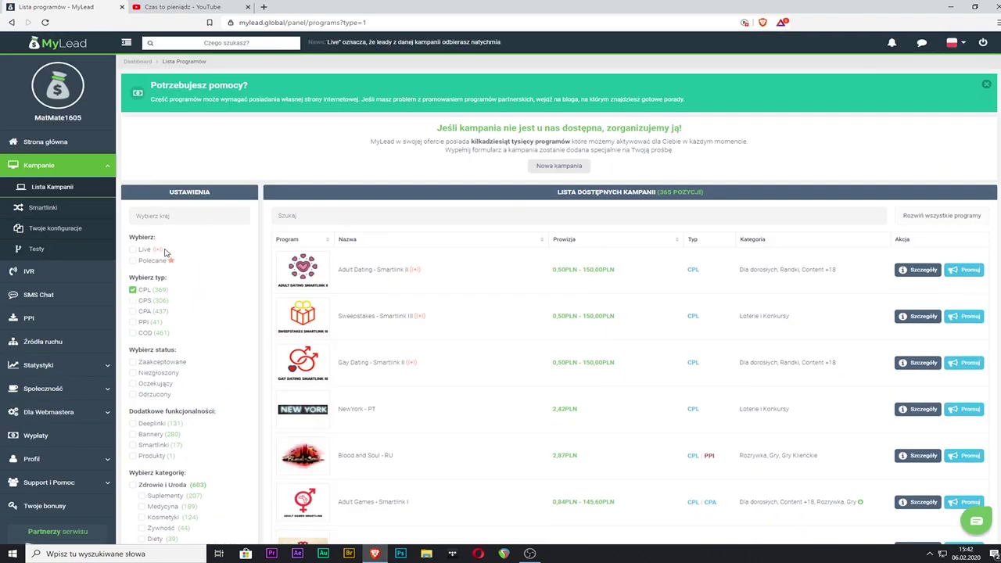
left_click(160, 259)
scroll(453, 299, "down", 4)
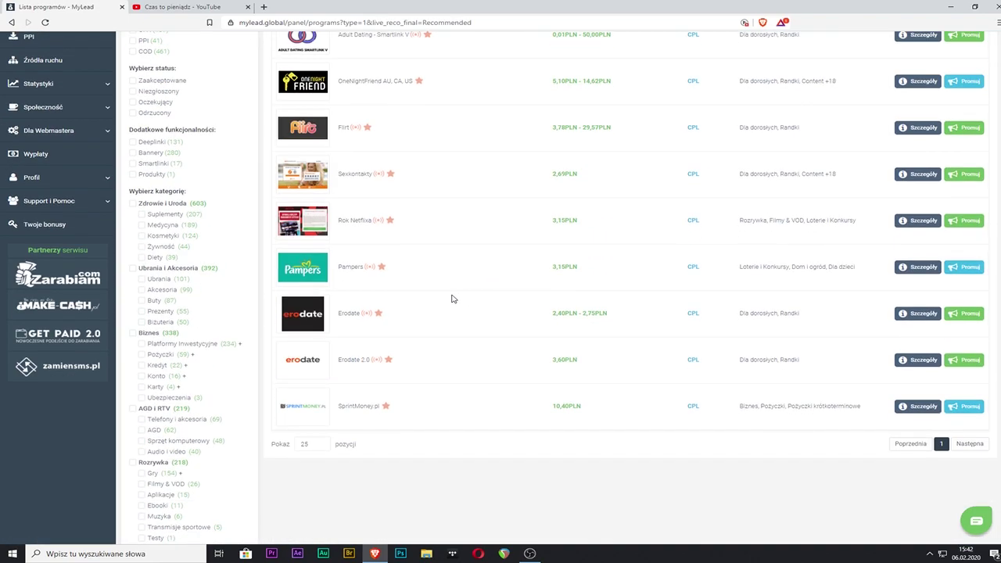
- Open the Rok Netflixa campaign in a separate tab and the Pampers campaign's details in the current tab
scroll(422, 313, "down", 2)
scroll(554, 408, "up", 3)
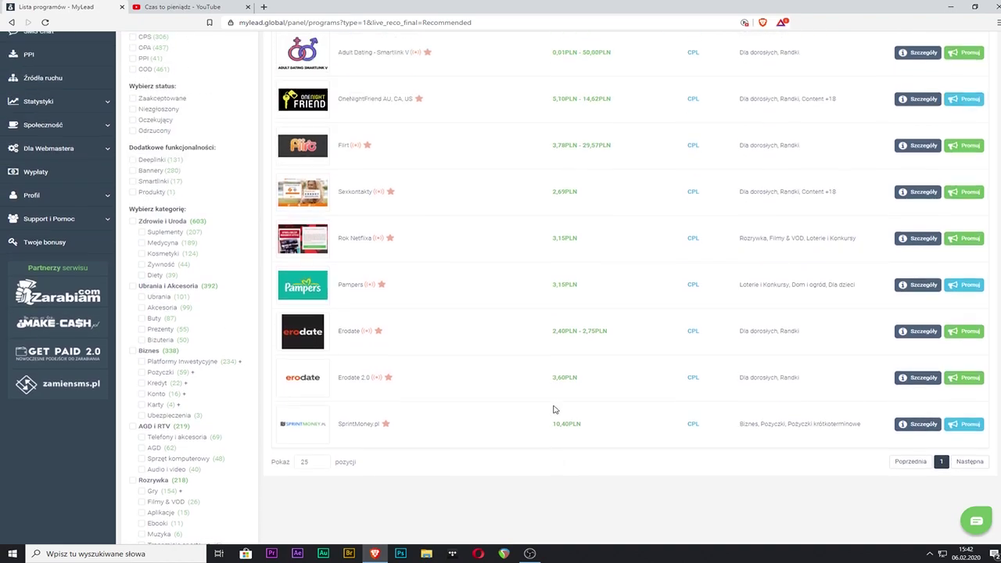
scroll(557, 407, "up", 1)
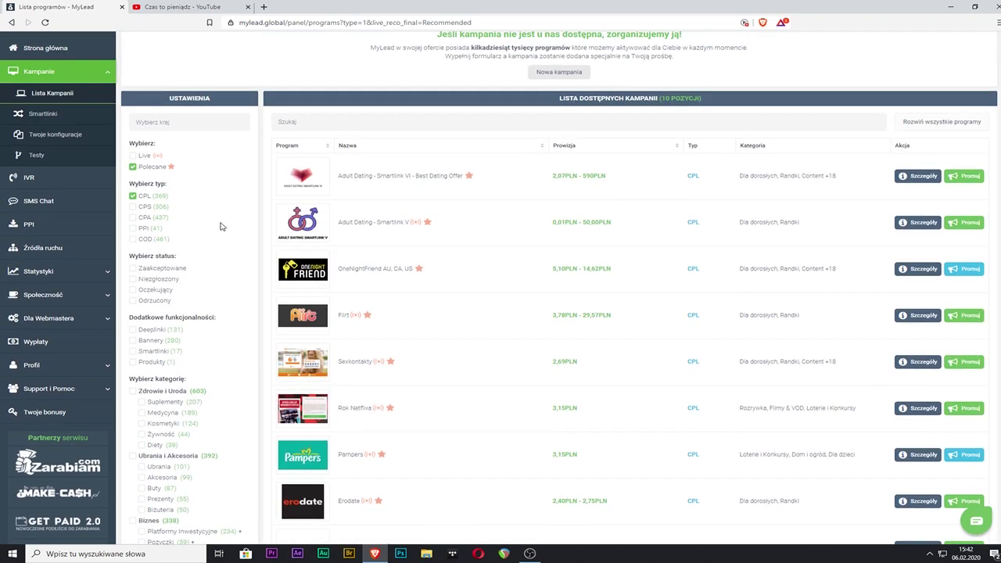
right_click(349, 410)
left_click(359, 416)
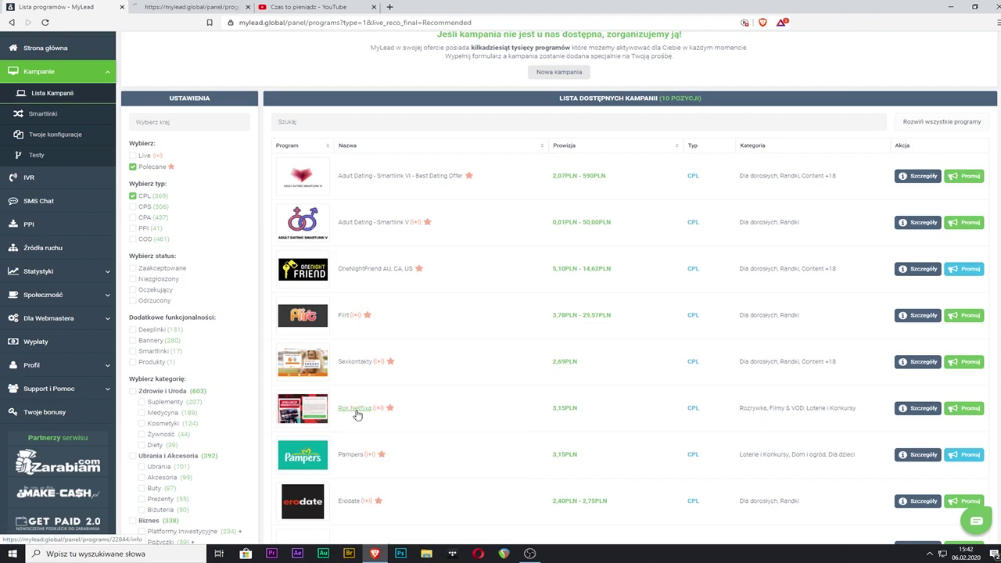
scroll(391, 352, "down", 2)
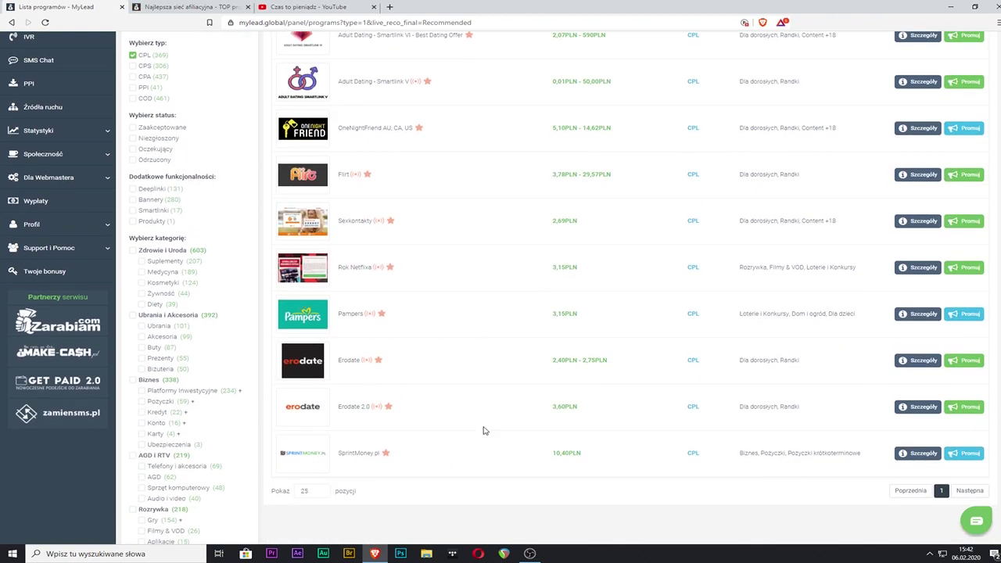
left_click(348, 315)
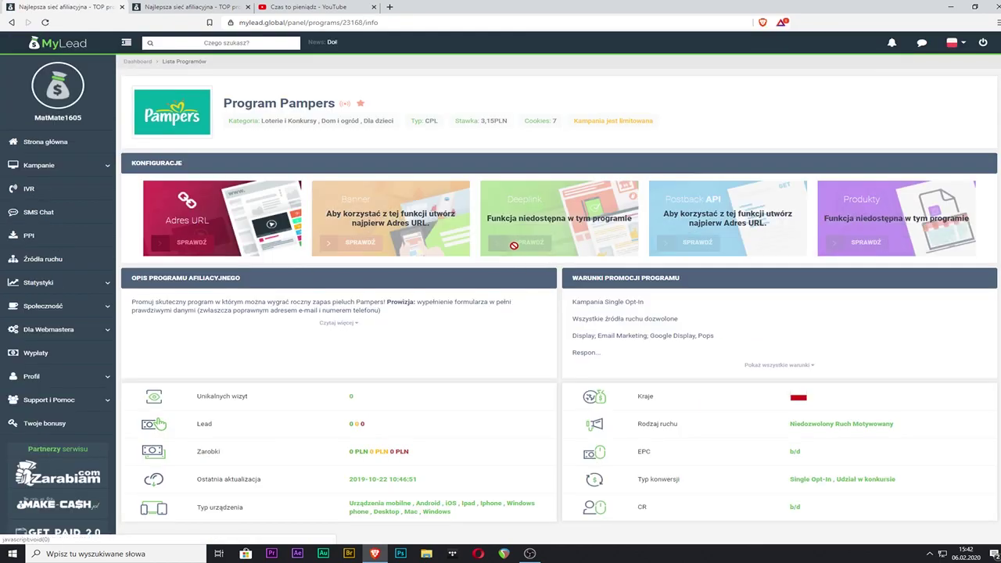
- Expand the Pampers program description and highlight the commission (Prowizja) conditions
scroll(514, 254, "down", 1)
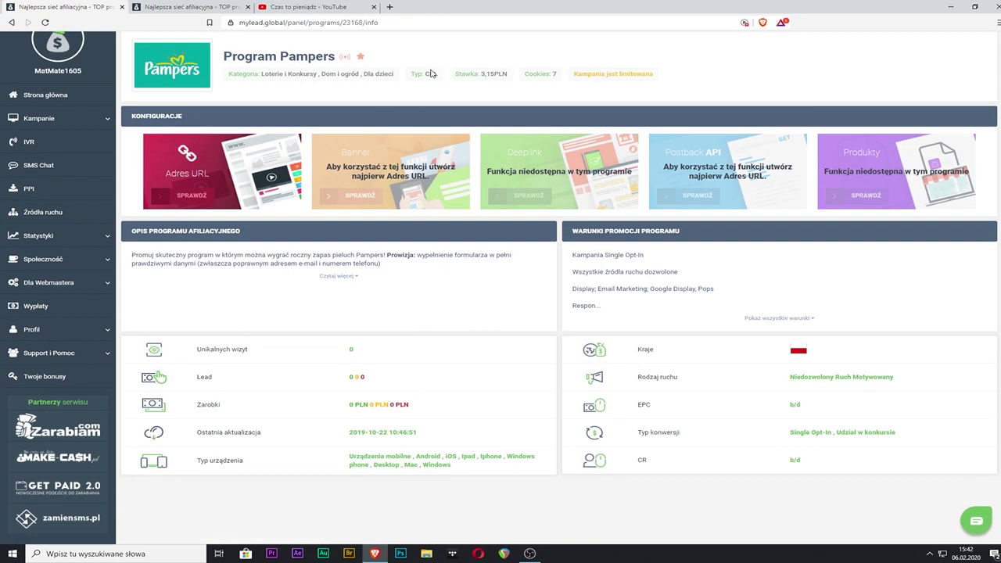
left_click(334, 276)
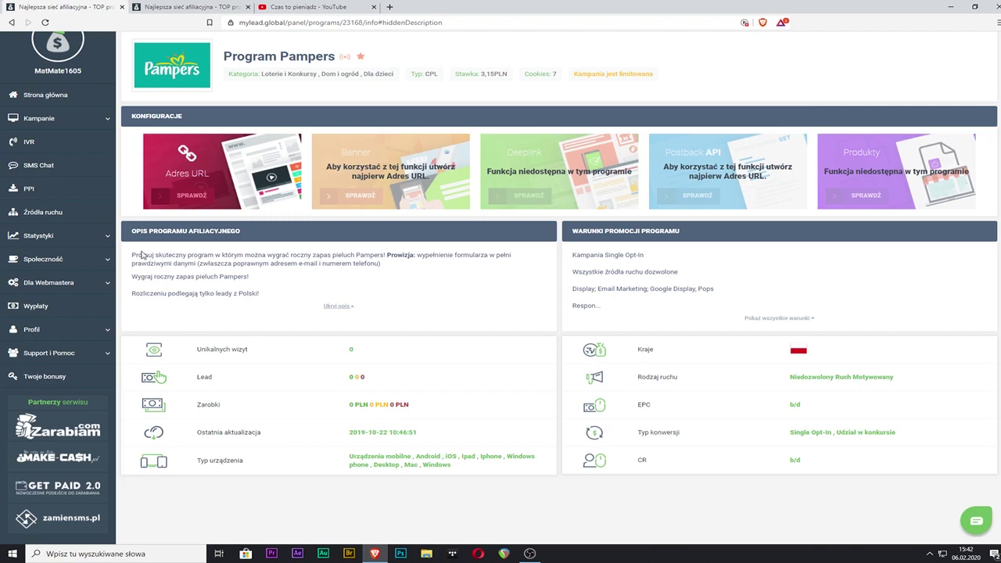
mouse_move(394, 254)
left_mouse_down()
mouse_move(414, 256)
mouse_move(186, 278)
mouse_move(179, 265)
mouse_move(362, 256)
mouse_move(385, 267)
left_mouse_up()
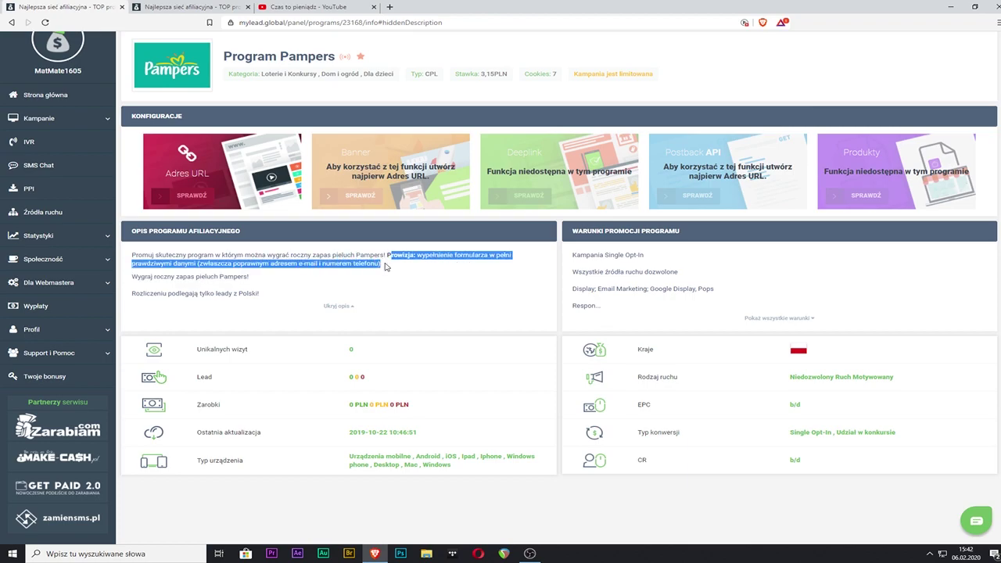
left_click(385, 267)
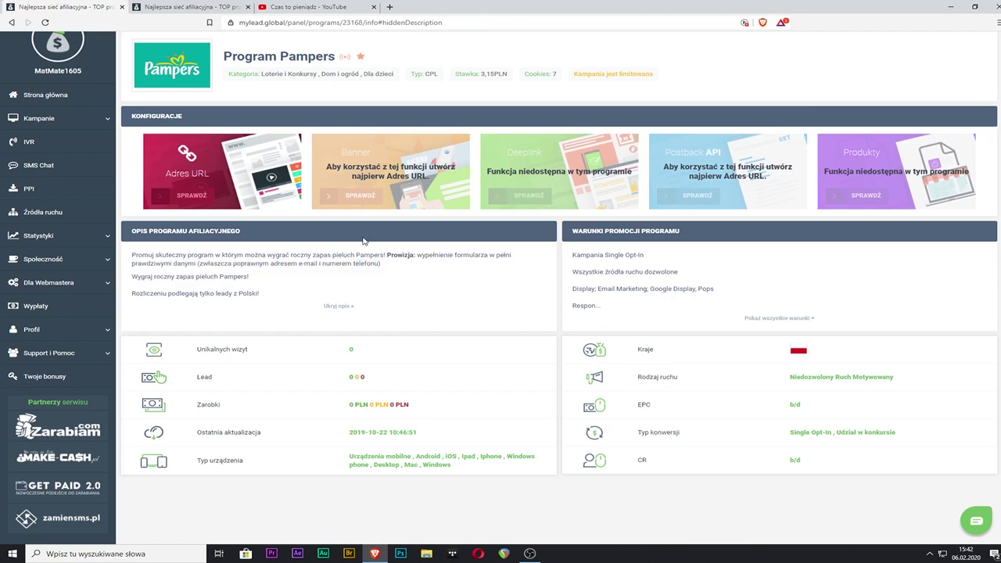
- Examine the Rok Netflixa program page, highlighting its name and the roknetflix configuration's earnings and checking the campaign statistics
left_click(179, 9)
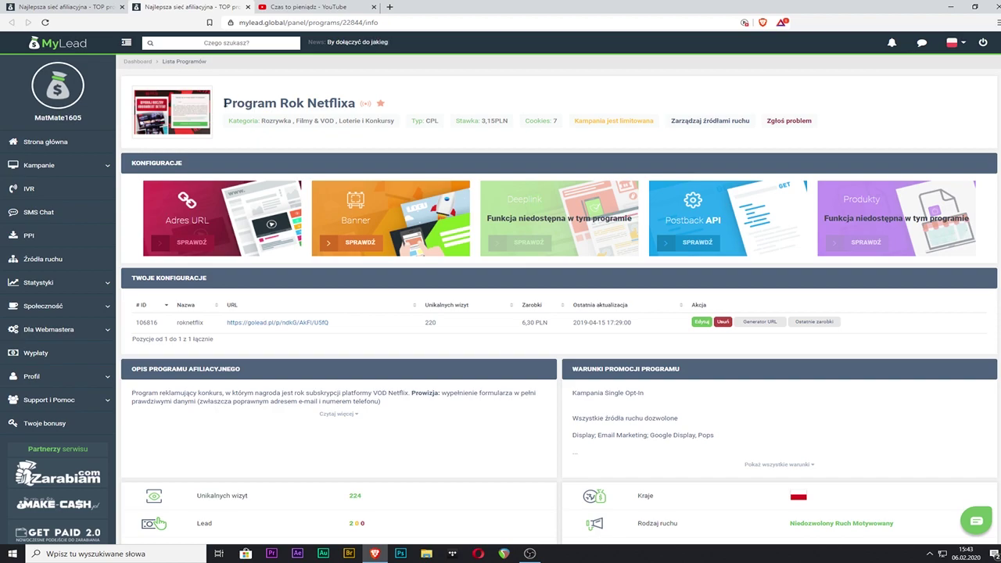
left_click_drag(224, 103, 334, 105)
left_click(334, 107)
double_click(529, 322)
left_click(498, 323)
scroll(495, 265, "down", 2)
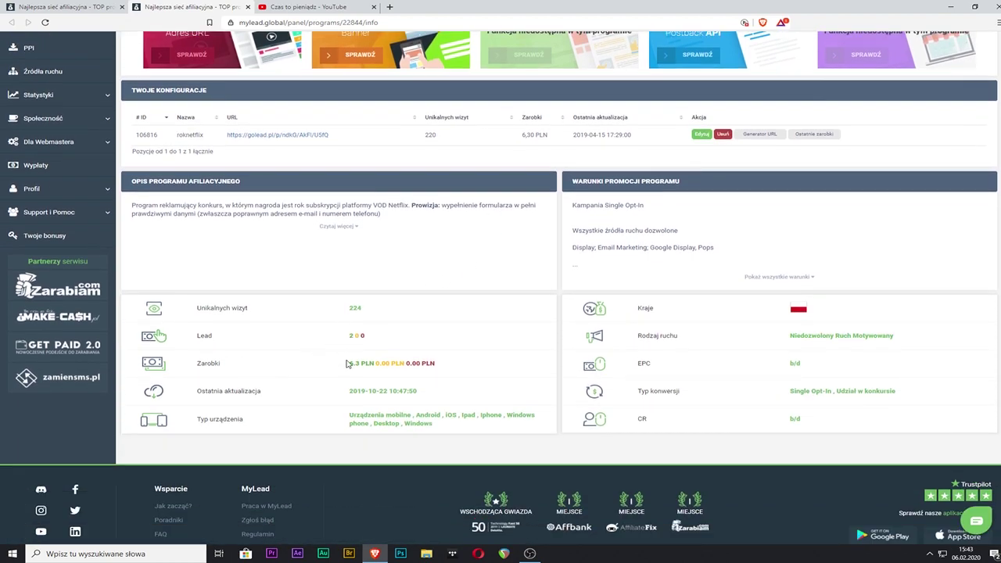
scroll(344, 361, "up", 3)
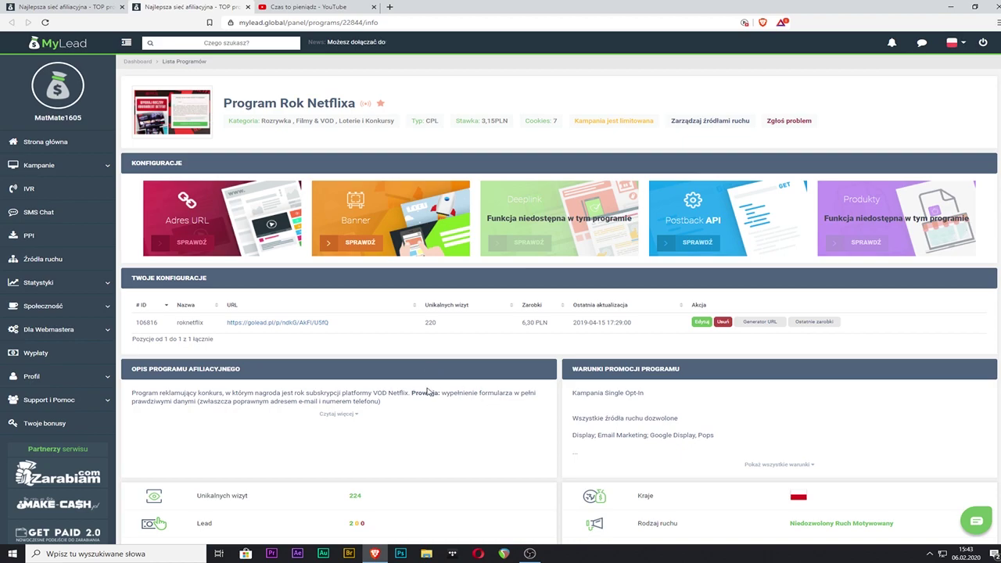
- Expand the Rok Netflixa program description and highlight its commission conditions and the required correct contact data
left_click(344, 414)
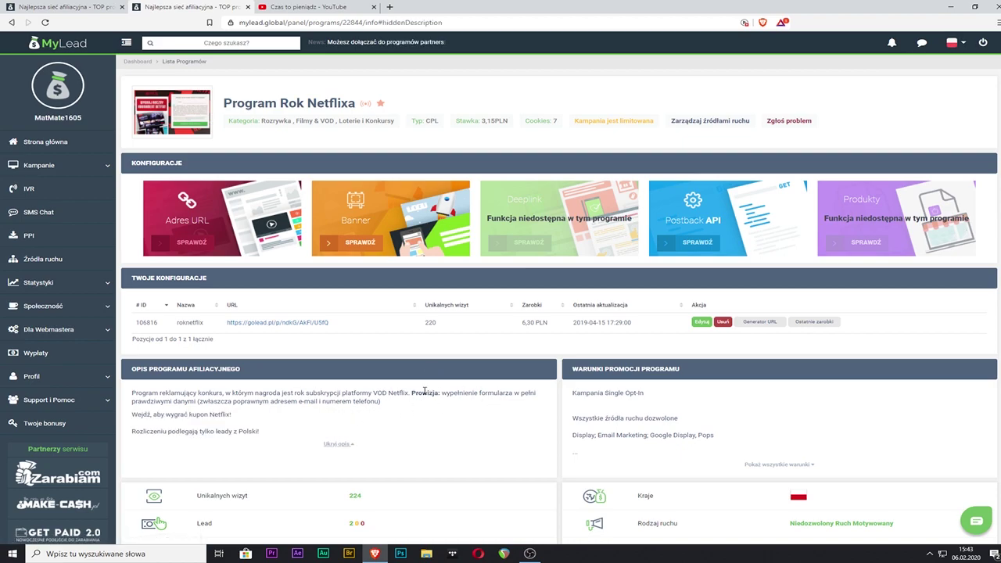
left_click_drag(413, 393, 473, 403)
left_click(474, 404)
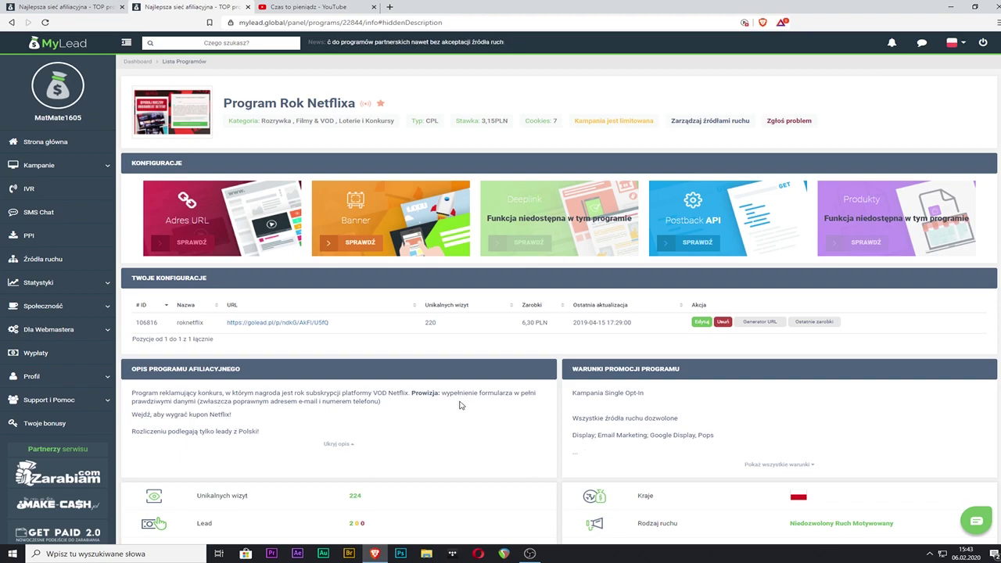
left_click_drag(203, 401, 260, 403)
left_click(260, 401)
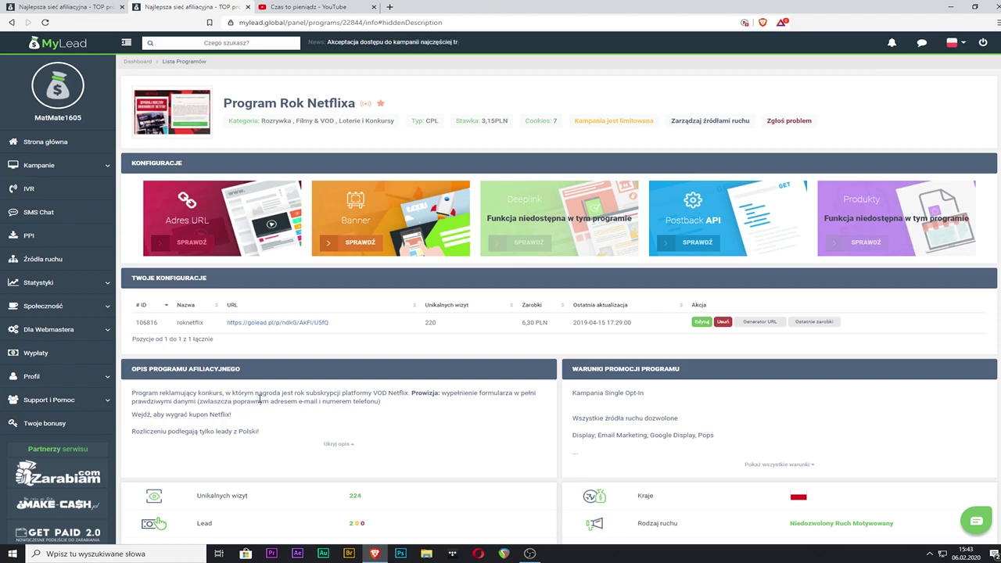
scroll(260, 401, "down", 3)
scroll(287, 384, "up", 3)
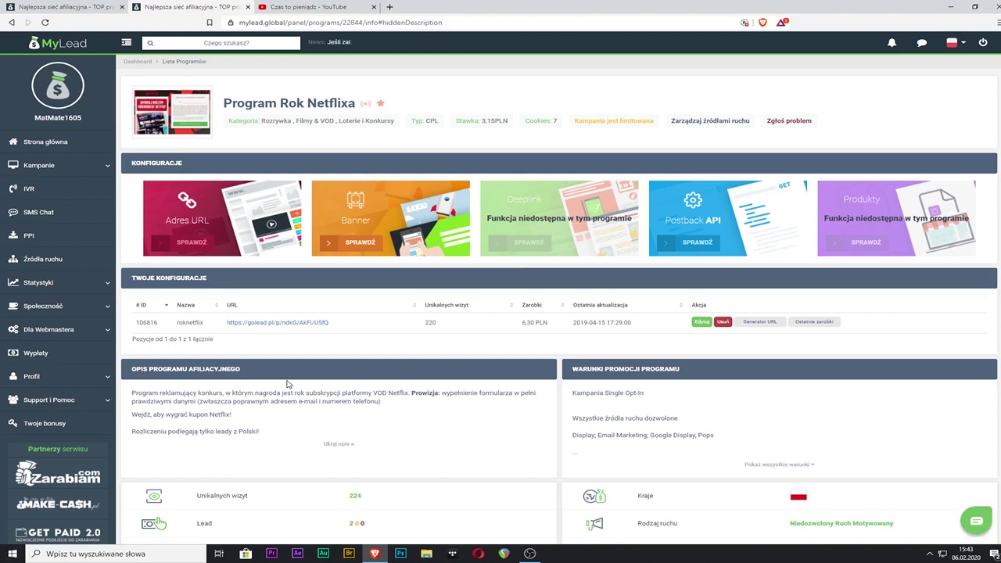
- Close the Rok Netflixa page and highlight the line "Wygraj roczny zapas pieluch Pampers!" in the Pampers description
left_click(247, 10)
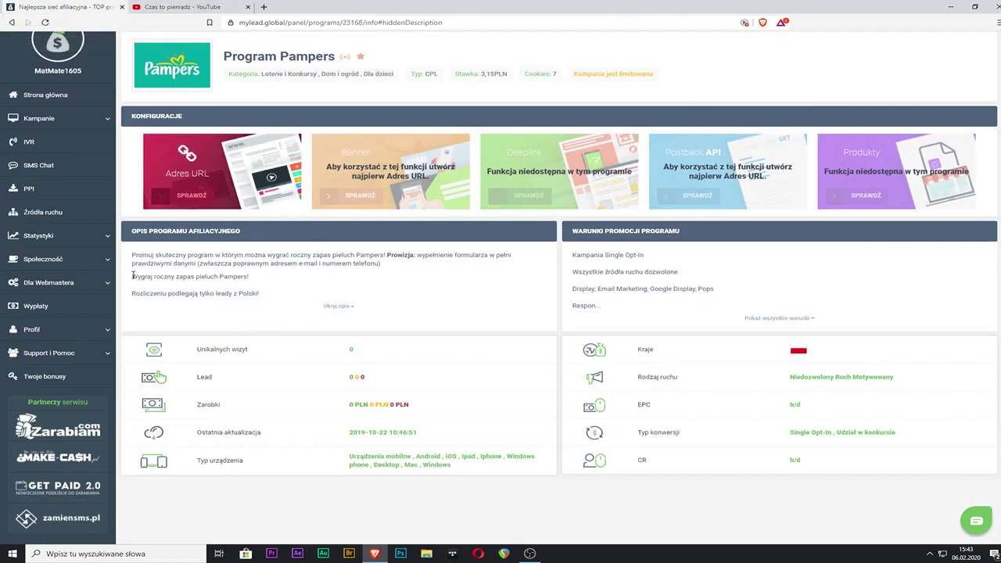
left_click_drag(134, 275, 255, 278)
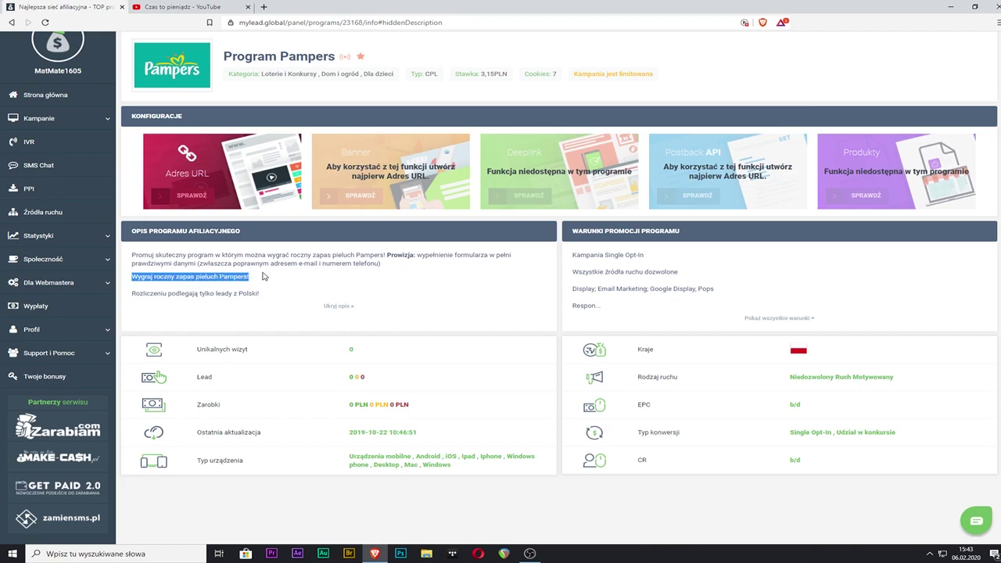
left_click(264, 276)
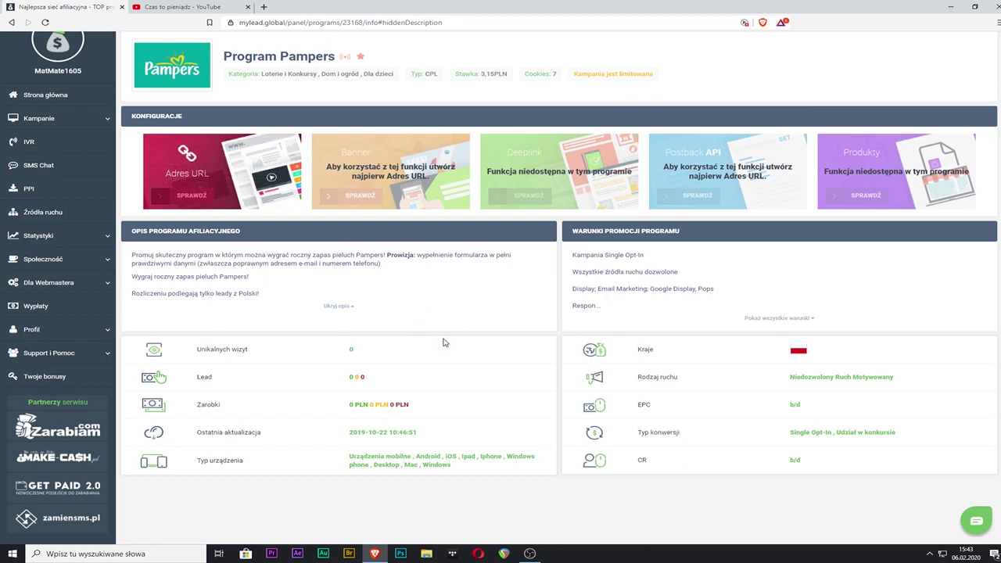
- Leave the Pampers program and open the unfiltered campaign list (Lista Kampanii)
left_click(11, 22)
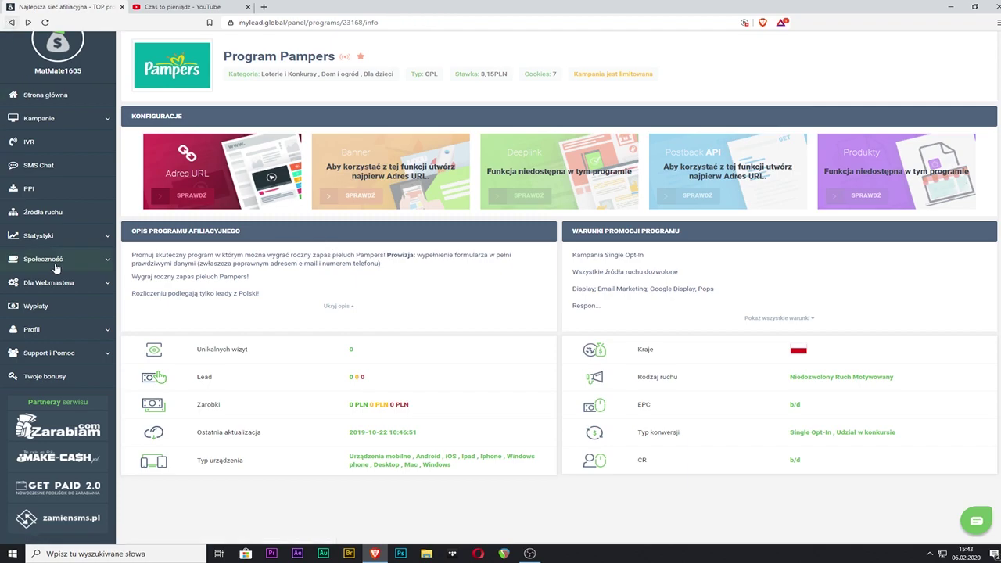
left_click(55, 118)
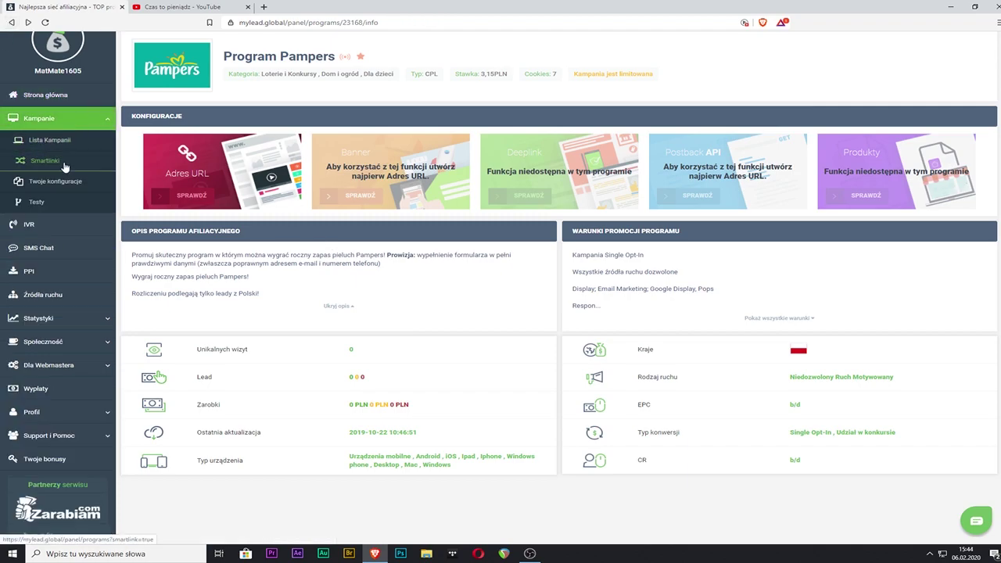
left_click(56, 143)
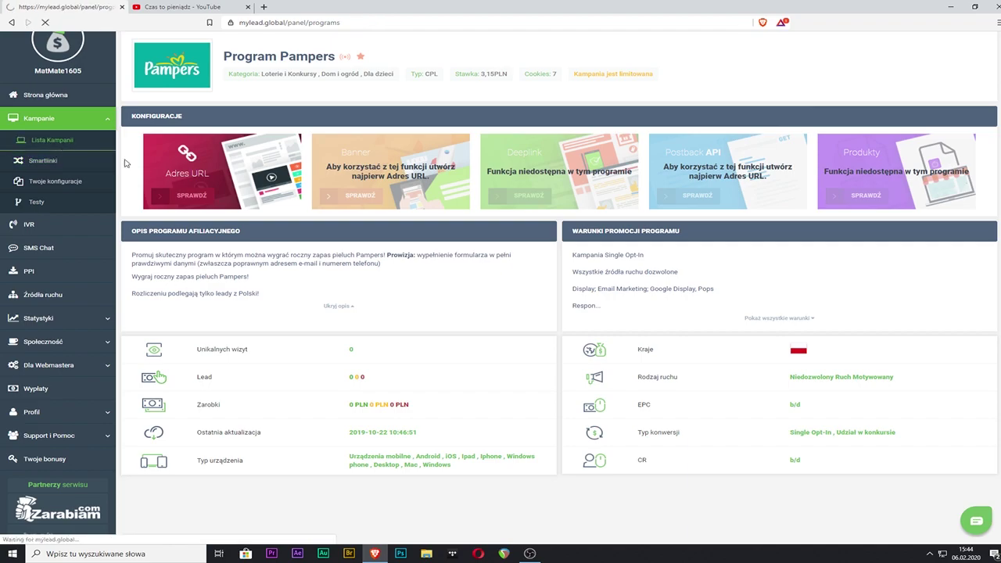
- Search the page for "gry", filter the campaigns by the Gry category and look through the offers
scroll(122, 350, "down", 3)
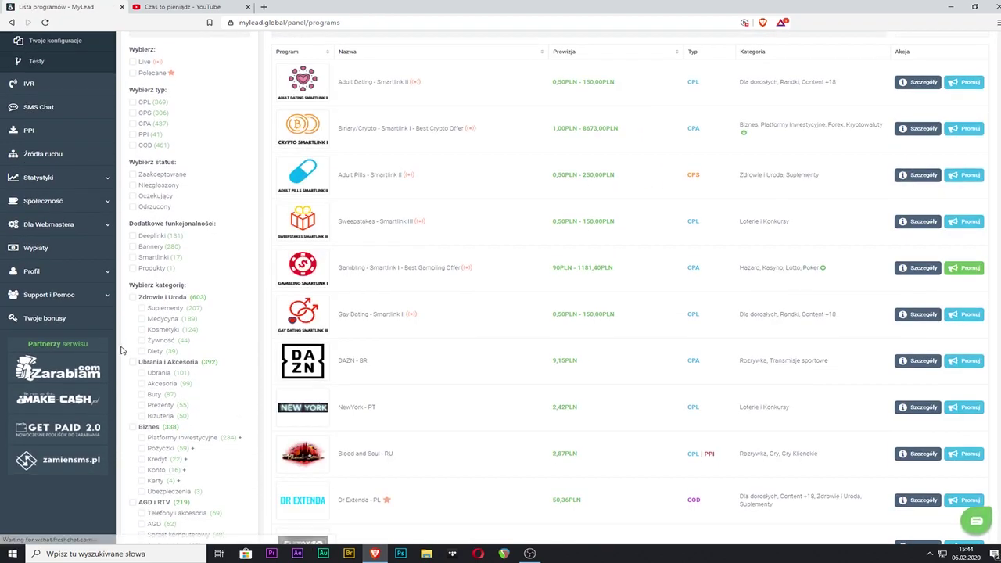
scroll(122, 351, "down", 2)
key("ctrl+f")
type("gry")
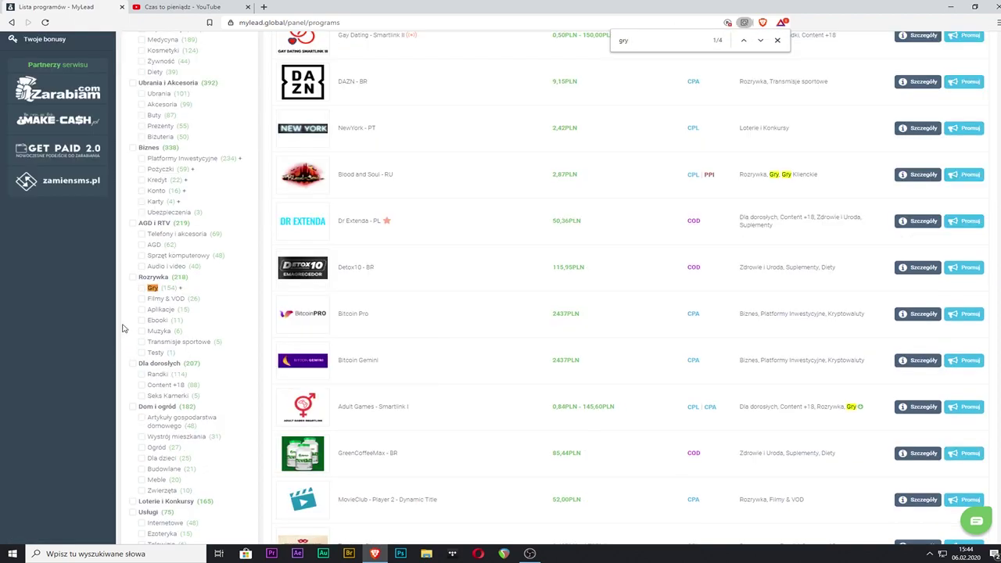
left_click(153, 289)
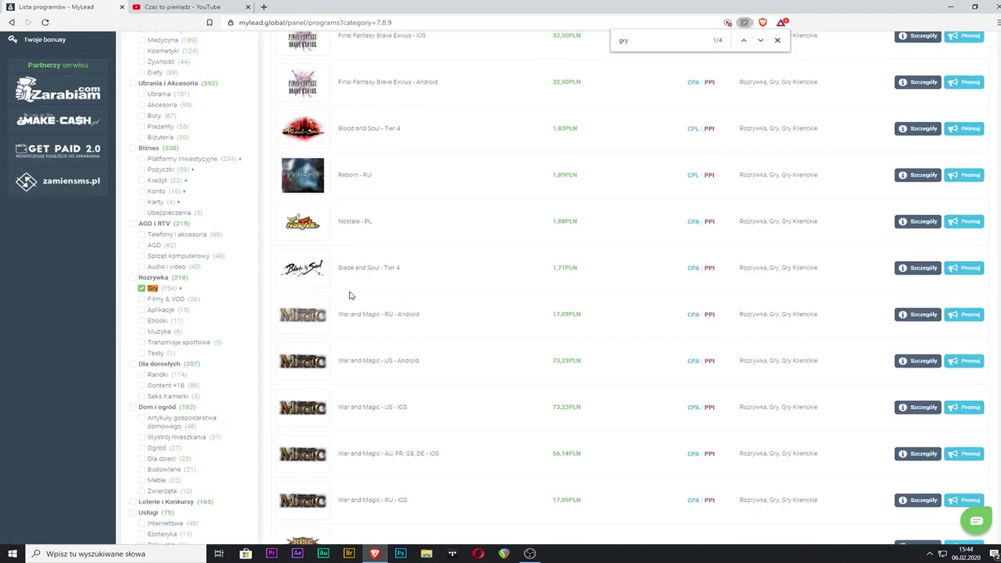
scroll(334, 219, "down", 20)
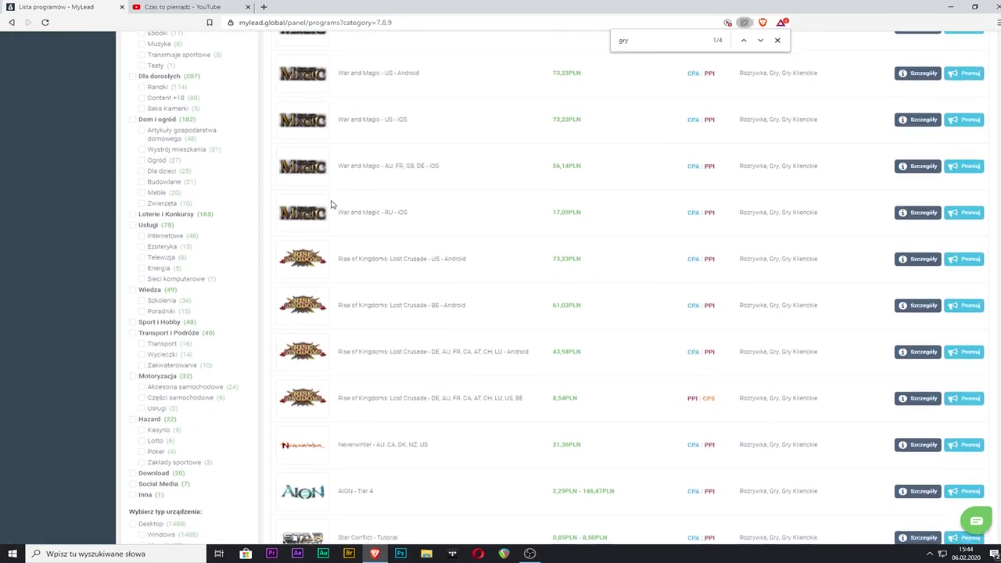
scroll(851, 326, "up", 20)
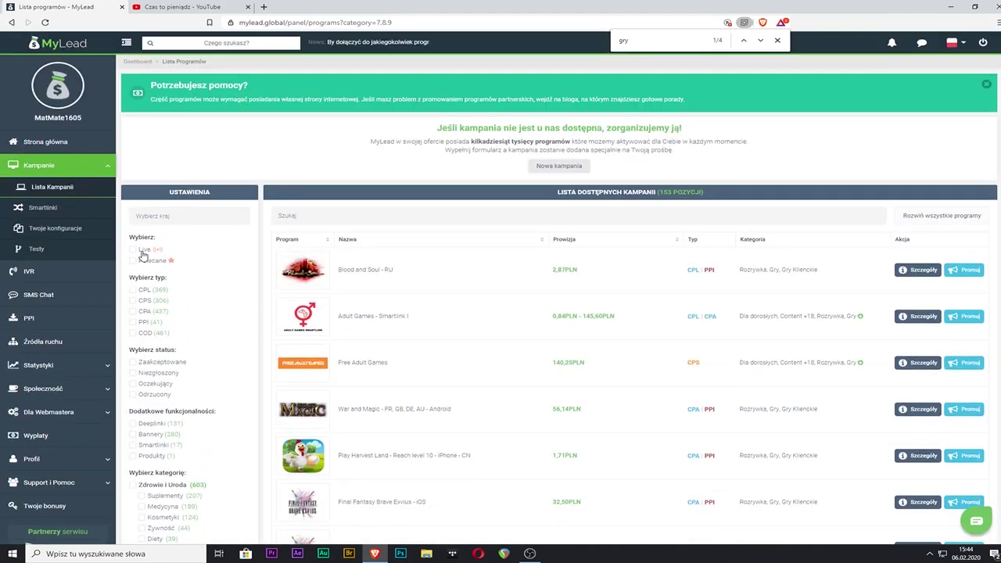
- Restrict the game campaigns to the country Polska
left_click(141, 215)
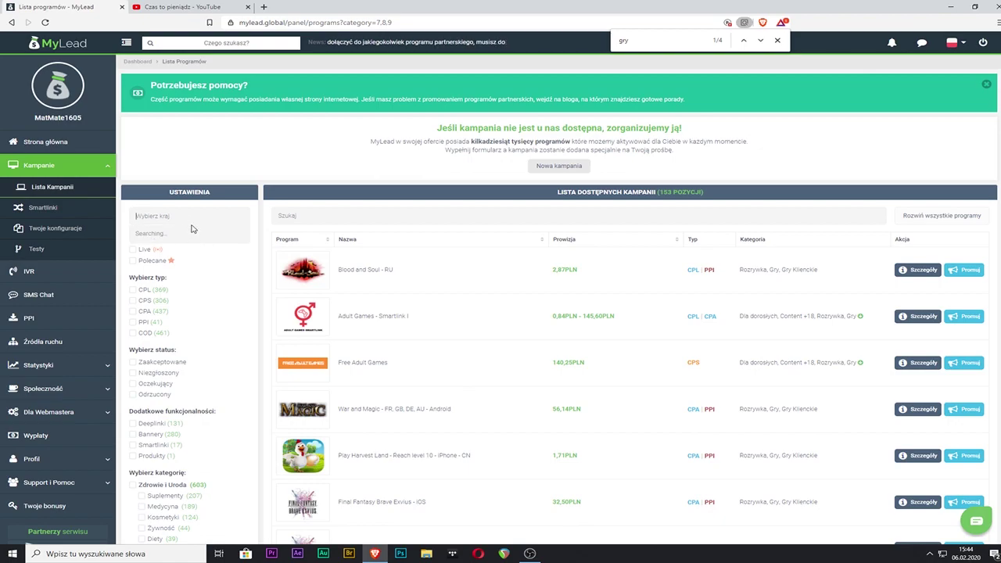
type("polsk")
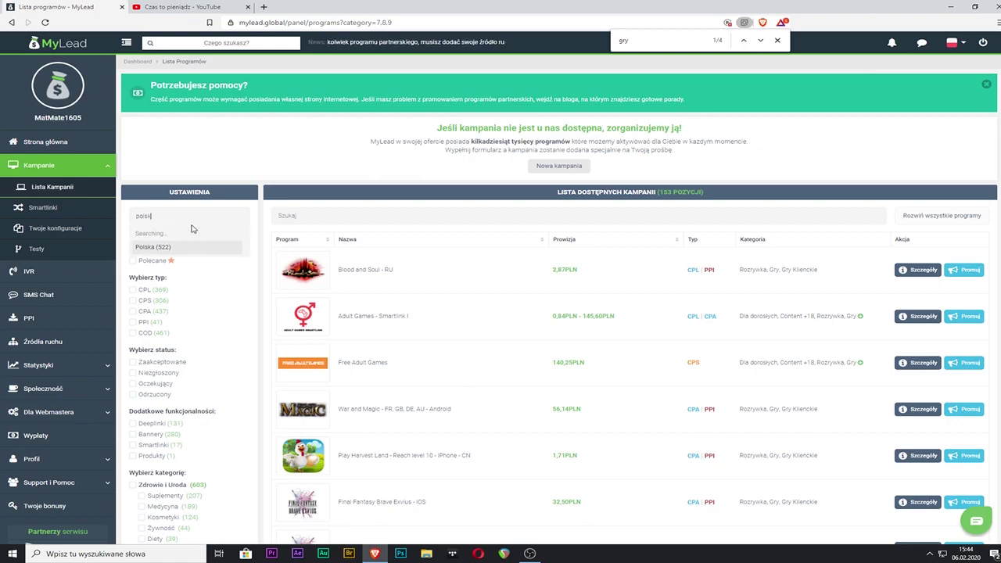
left_click(191, 229)
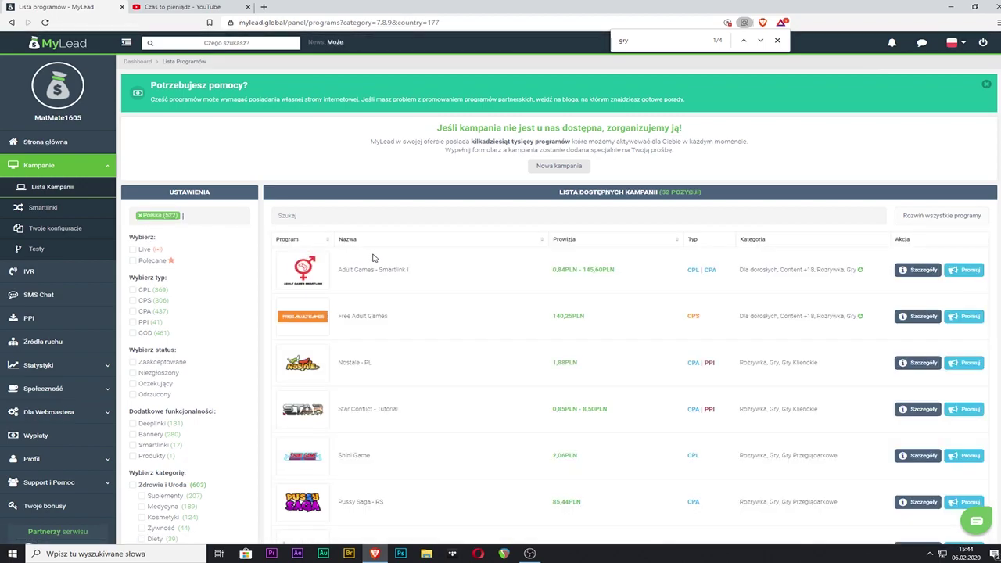
- Close the page search and look through the game campaigns for Polska with their commissions and types
scroll(373, 262, "down", 6)
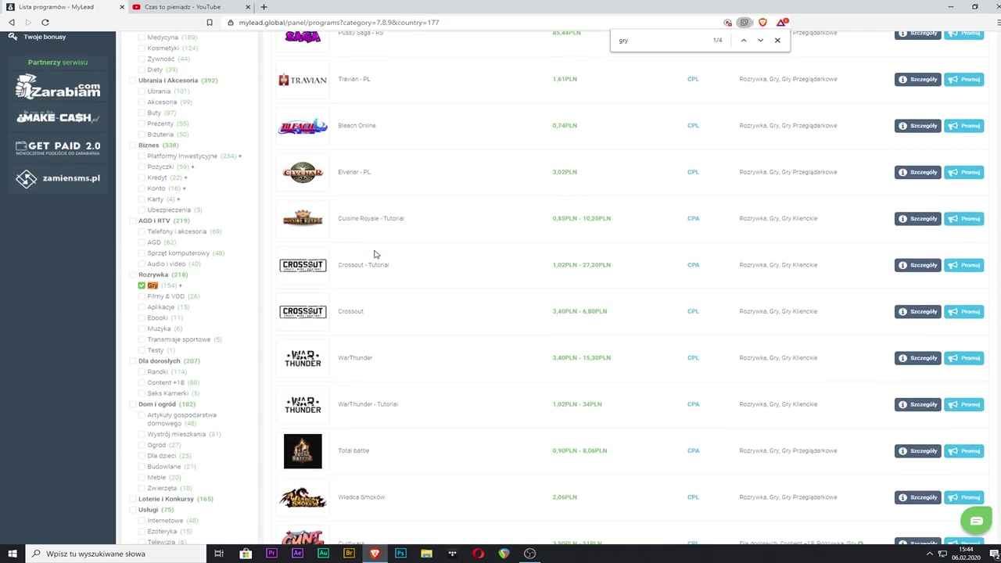
left_click(777, 41)
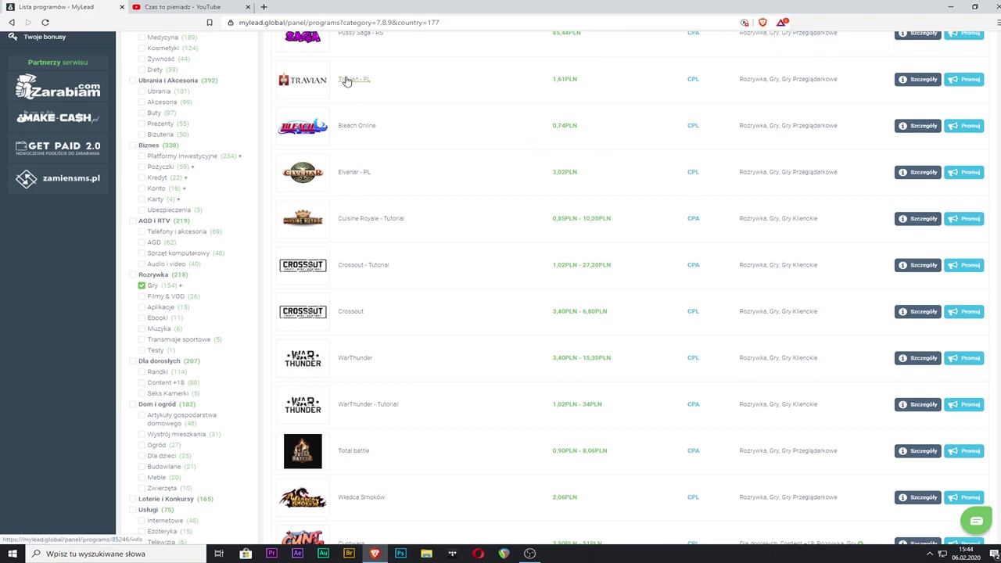
scroll(594, 125, "up", 1)
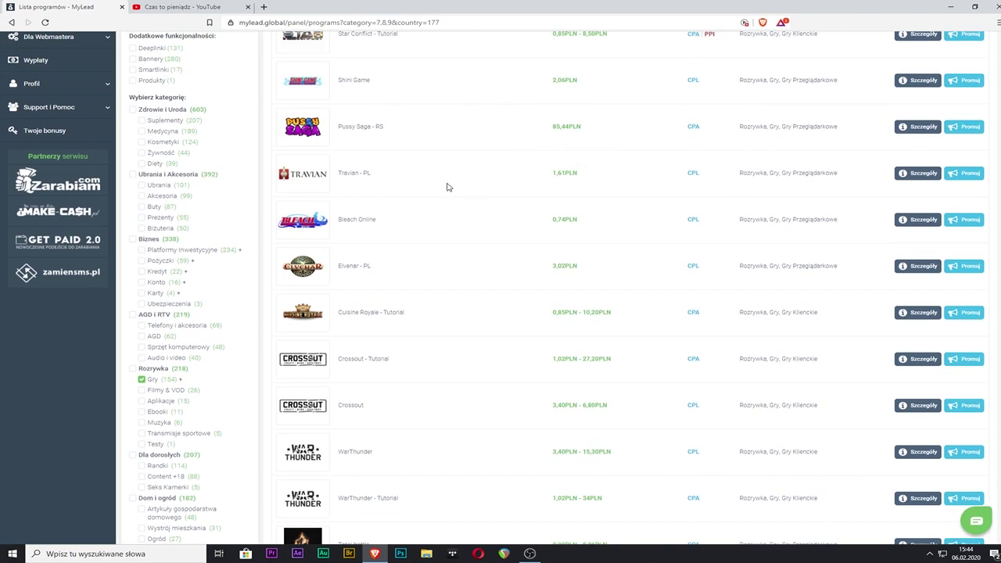
scroll(357, 117, "up", 2)
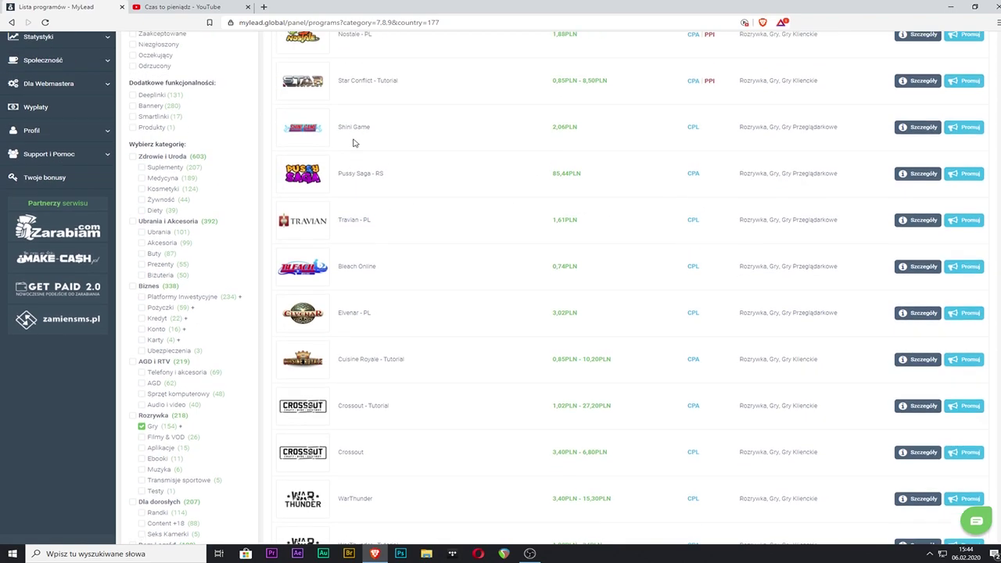
scroll(344, 220, "up", 1)
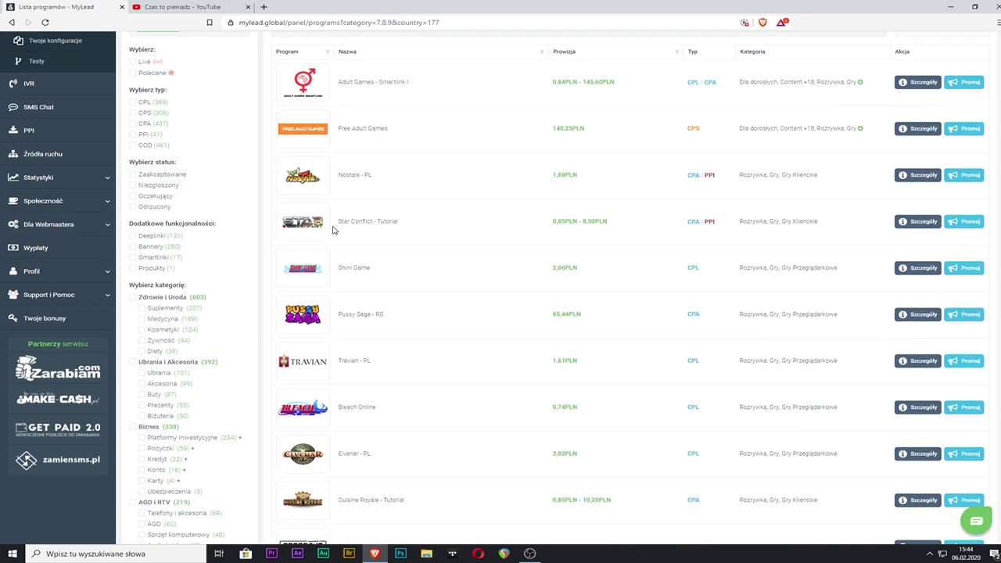
- Open the Shini Game program and review its description, commission requirement and program statistics
left_click(348, 271)
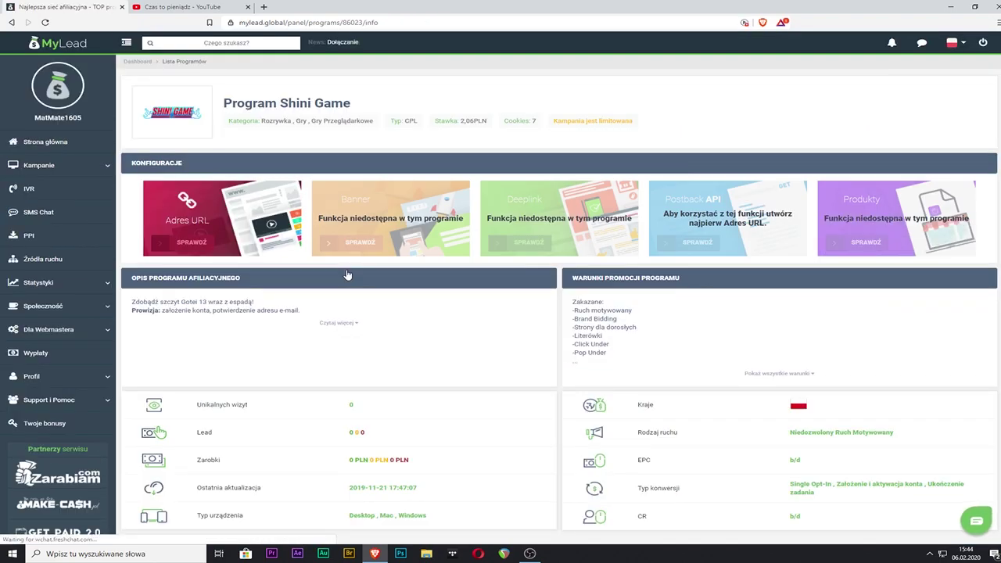
triple_click(138, 301)
left_click(138, 301)
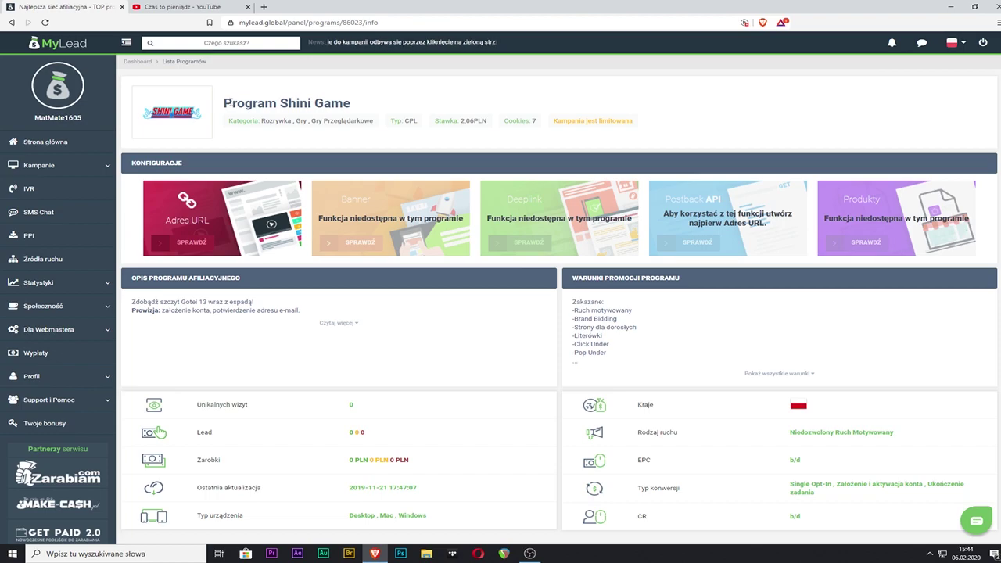
left_click_drag(225, 103, 359, 107)
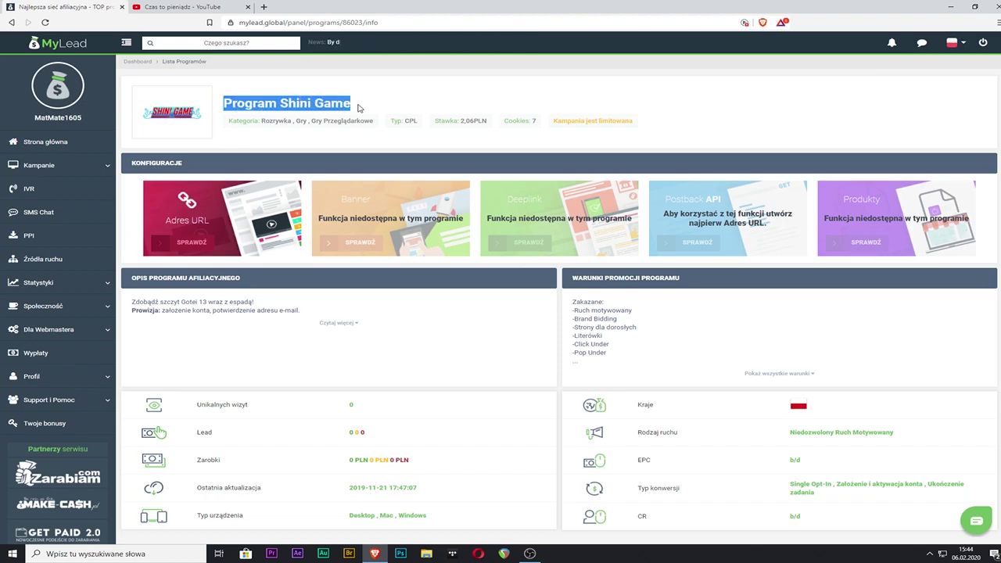
left_click_drag(161, 310, 300, 311)
left_click(299, 311)
scroll(259, 305, "down", 2)
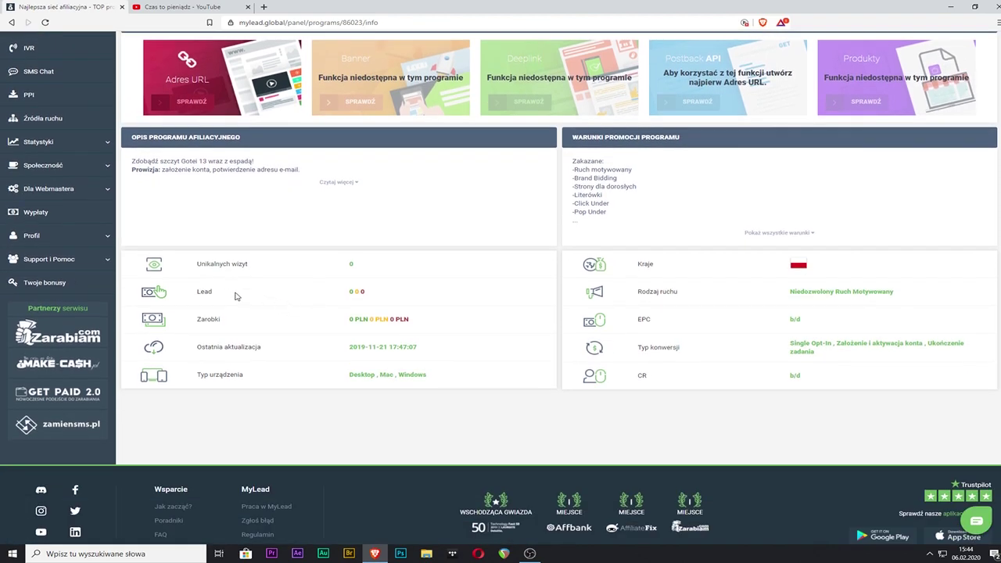
scroll(236, 291, "up", 2)
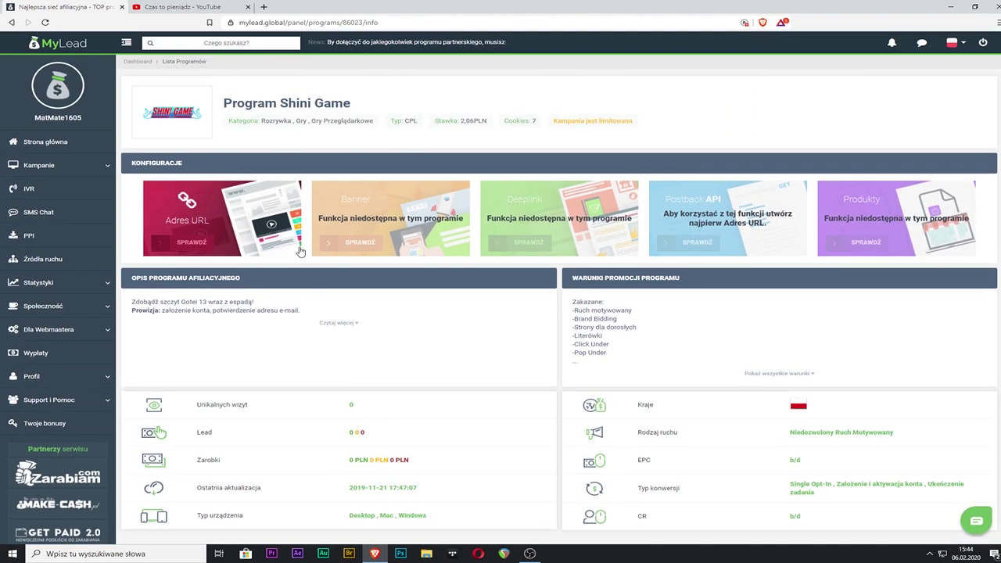
- Return to the Polska game campaigns, open Crossout - PL in a new tab and War Thunder PL in the current one
left_click(9, 21)
scroll(464, 384, "down", 15)
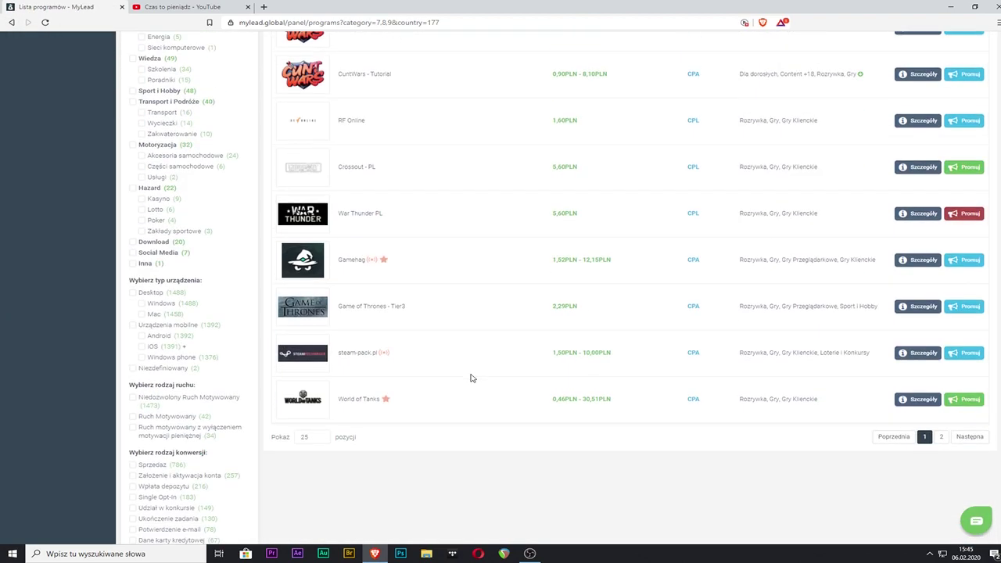
right_click(356, 218)
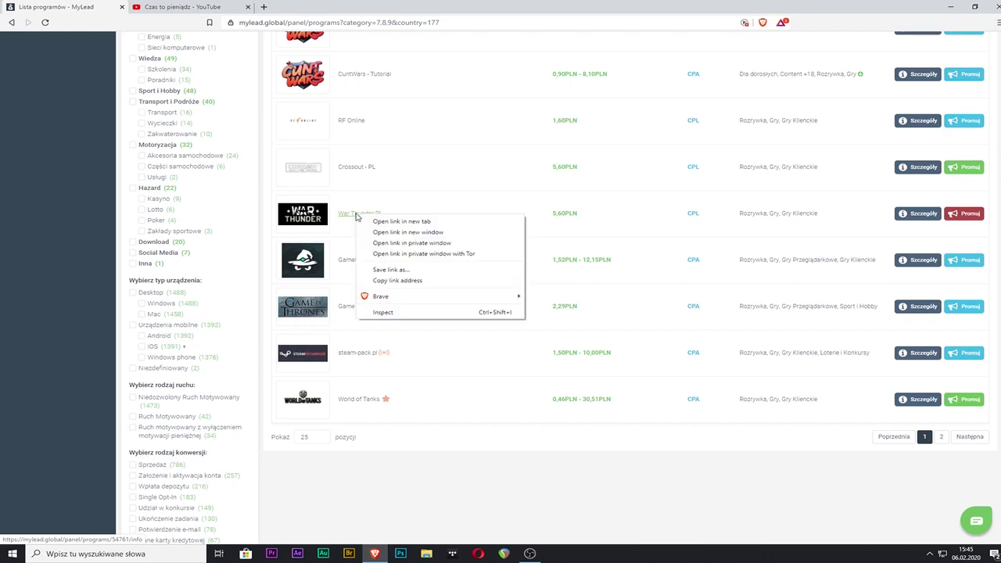
left_click(656, 190)
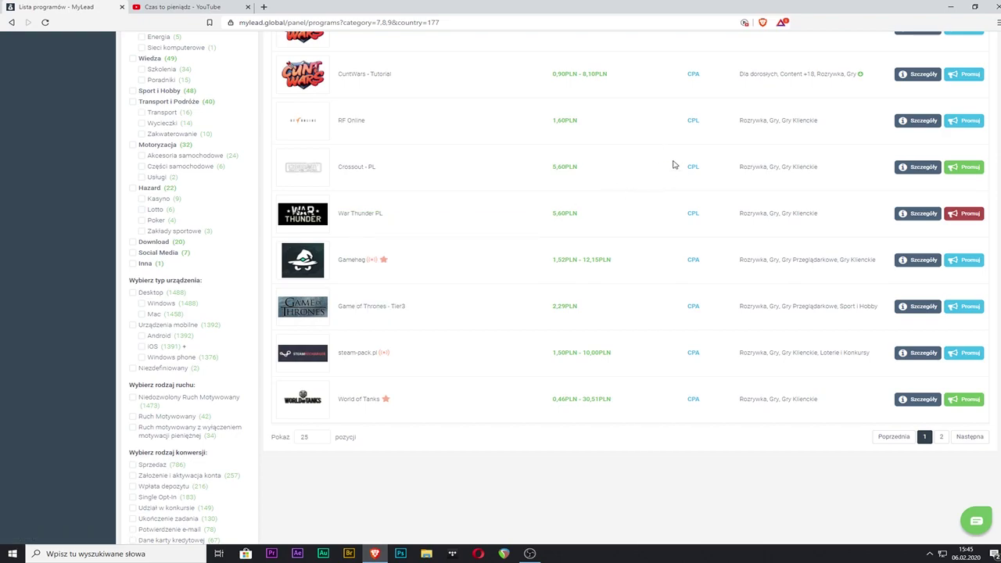
right_click(349, 173)
left_click(367, 178)
left_click(351, 216)
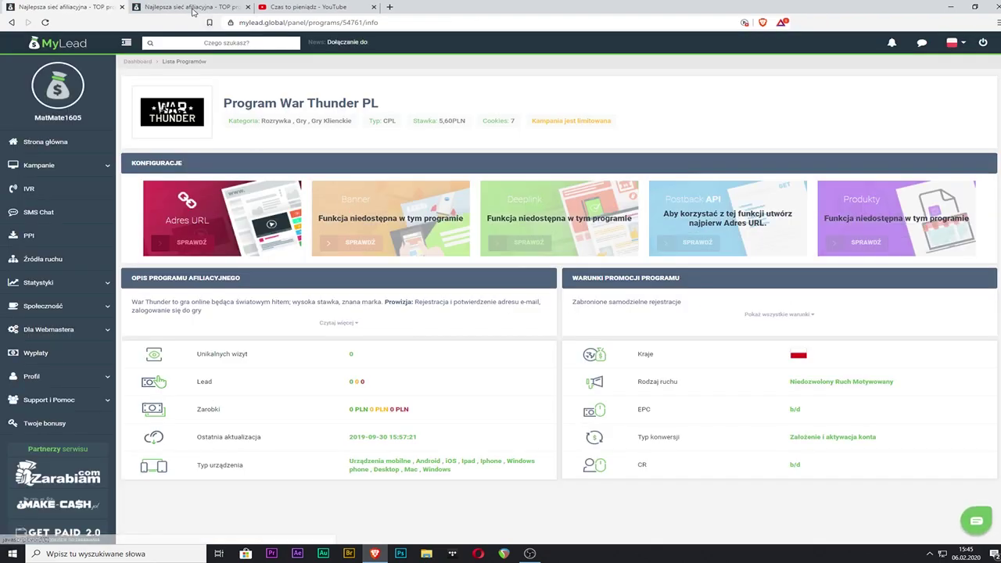
- Review the Crossout - PL program's configuration and promotion conditions, and compare them with the War Thunder PL program
left_click(186, 10)
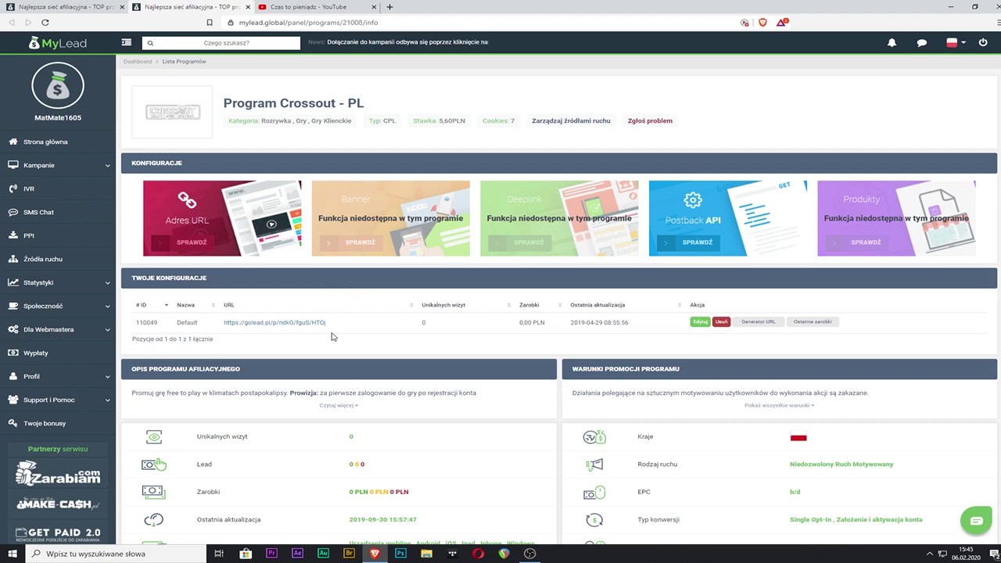
scroll(330, 337, "down", 1)
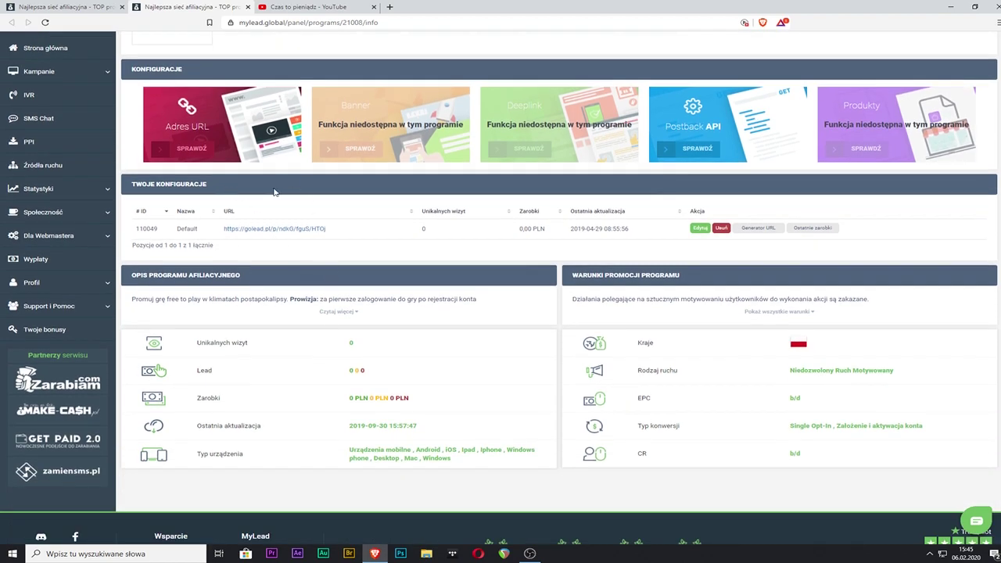
scroll(427, 227, "up", 1)
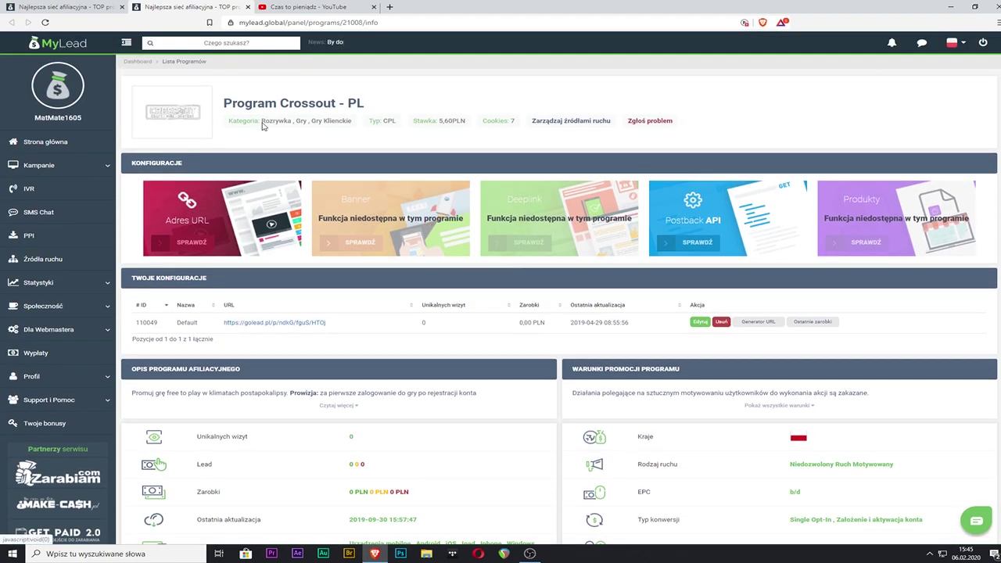
left_click(92, 10)
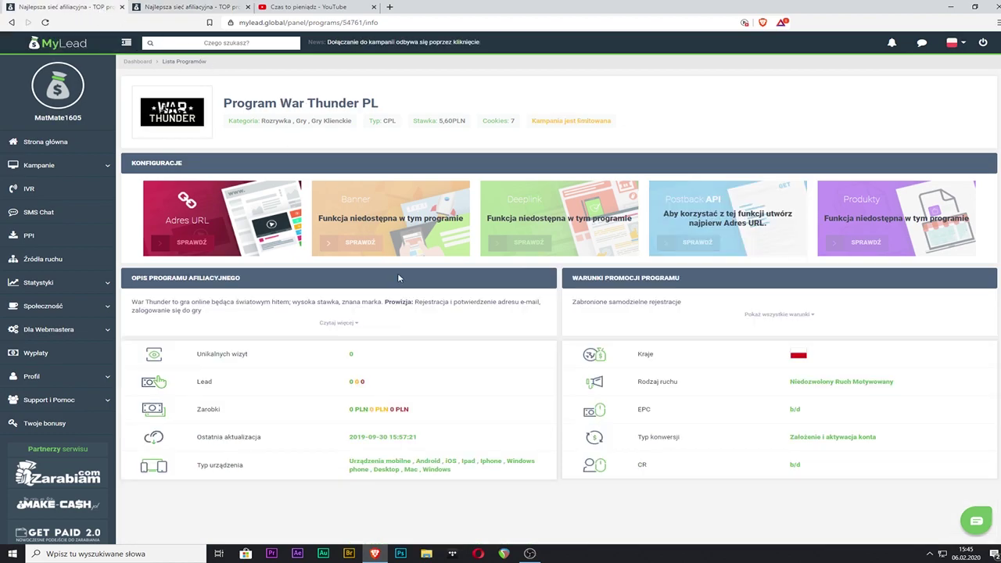
- Request an Adres URL for War Thunder PL and open the page for adding a traffic source, checking the Czas to pieniądz YouTube channel
left_click(194, 210)
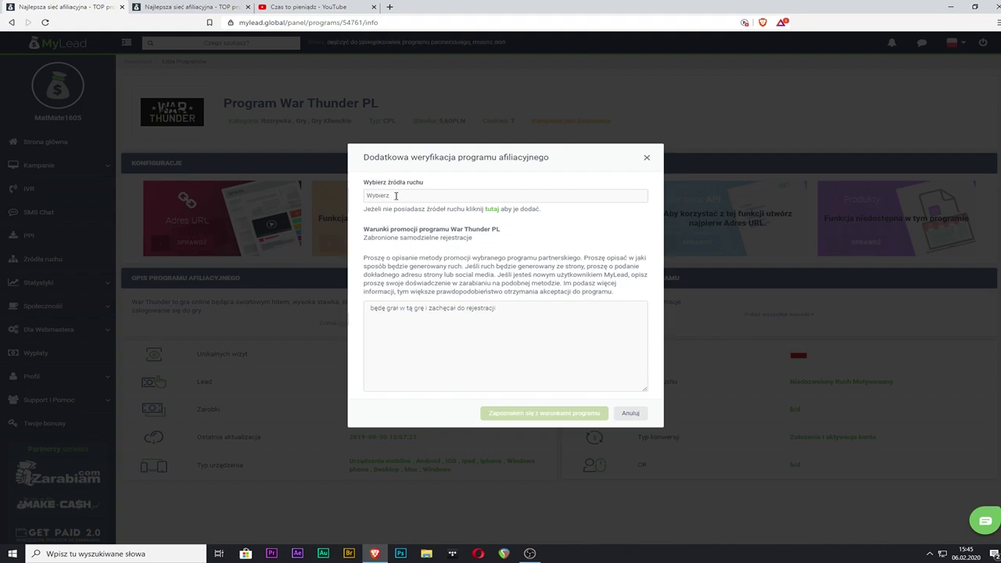
left_click(494, 210)
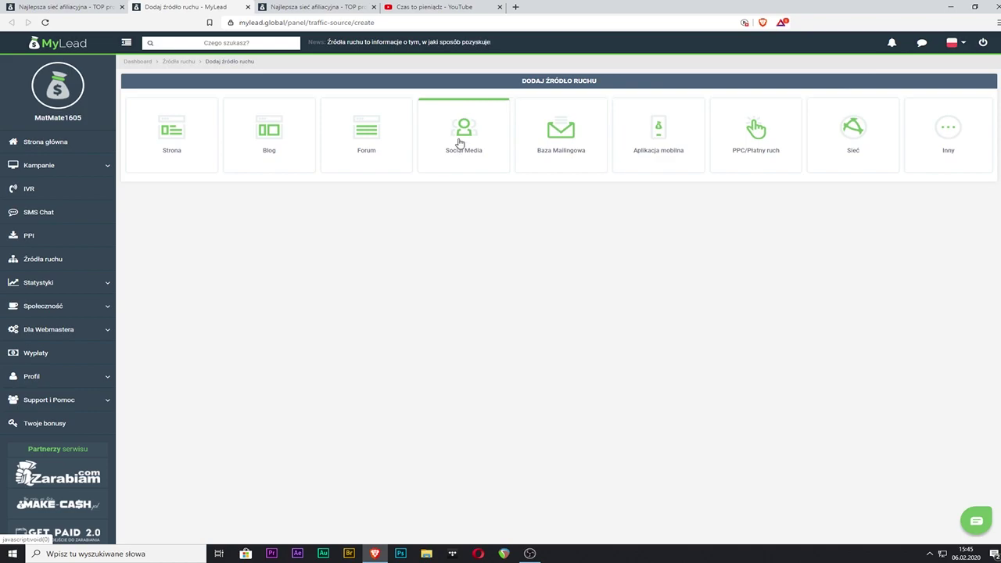
left_click(422, 9)
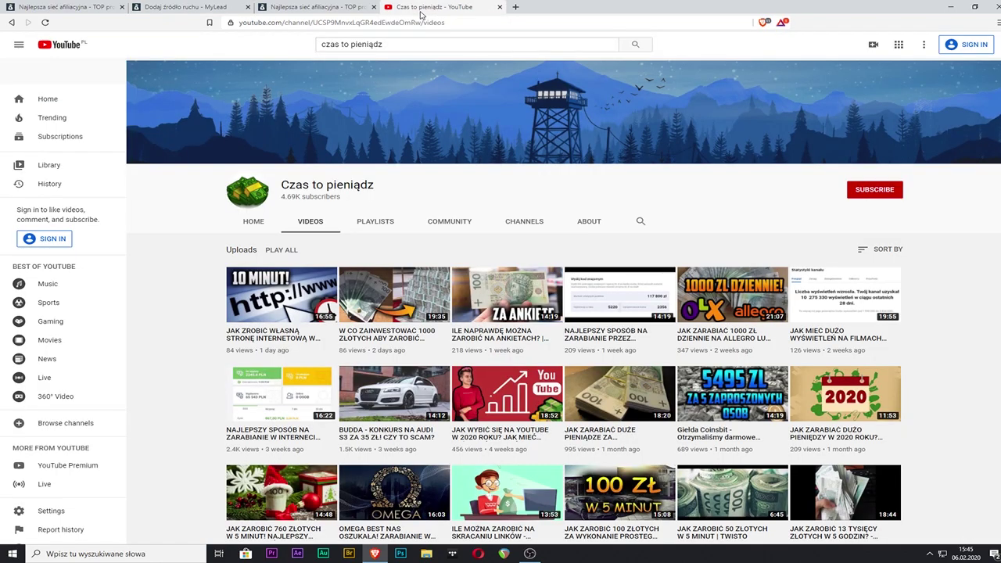
left_click(168, 8)
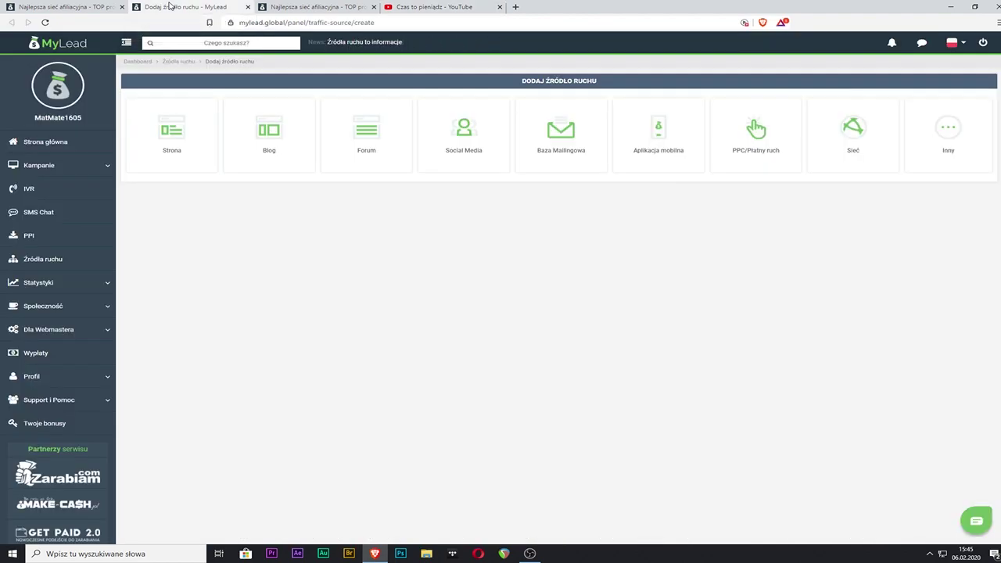
- Choose Social Media as the traffic source type and Youtube as its platform
left_click(465, 126)
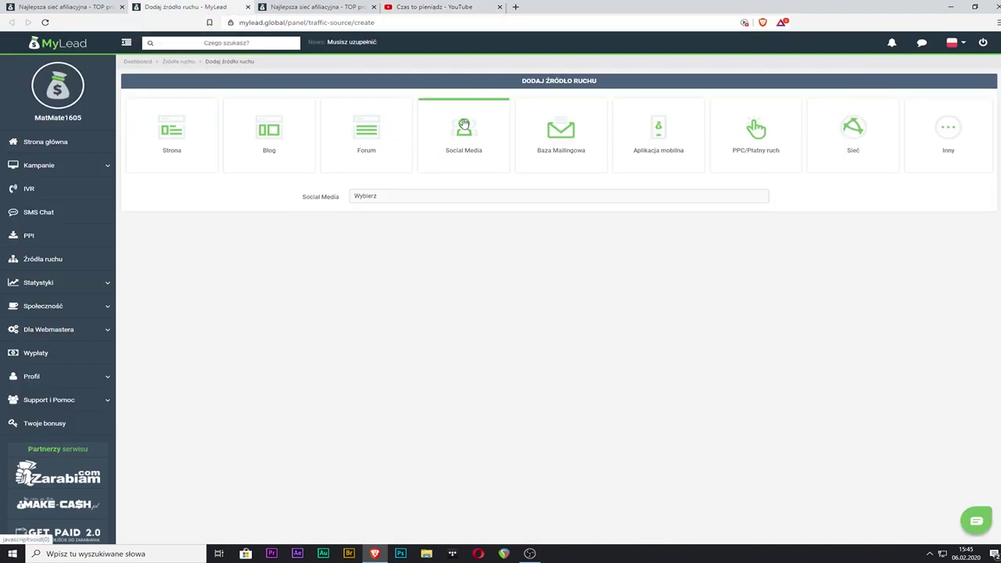
left_click(383, 203)
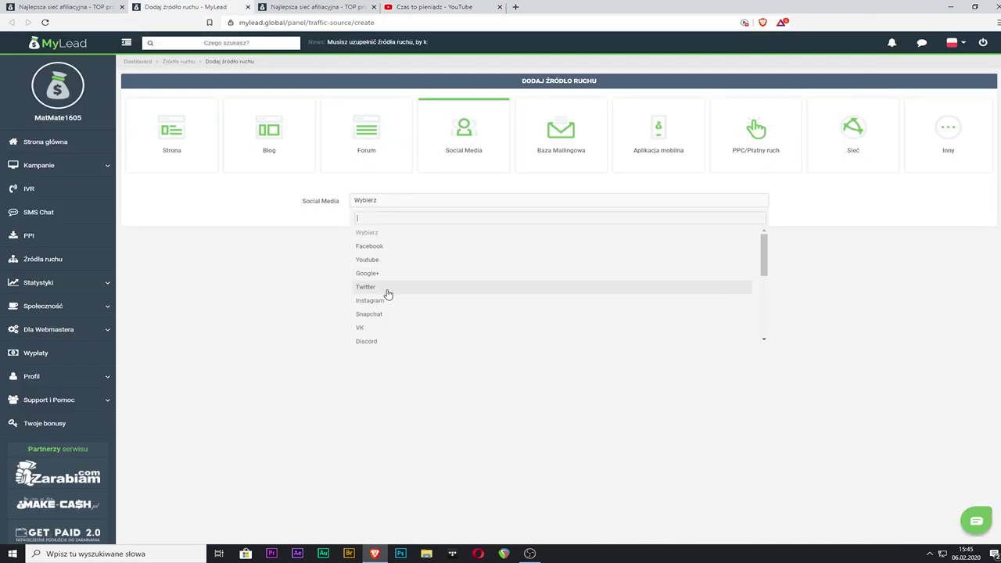
scroll(387, 291, "down", 5)
scroll(386, 330, "up", 5)
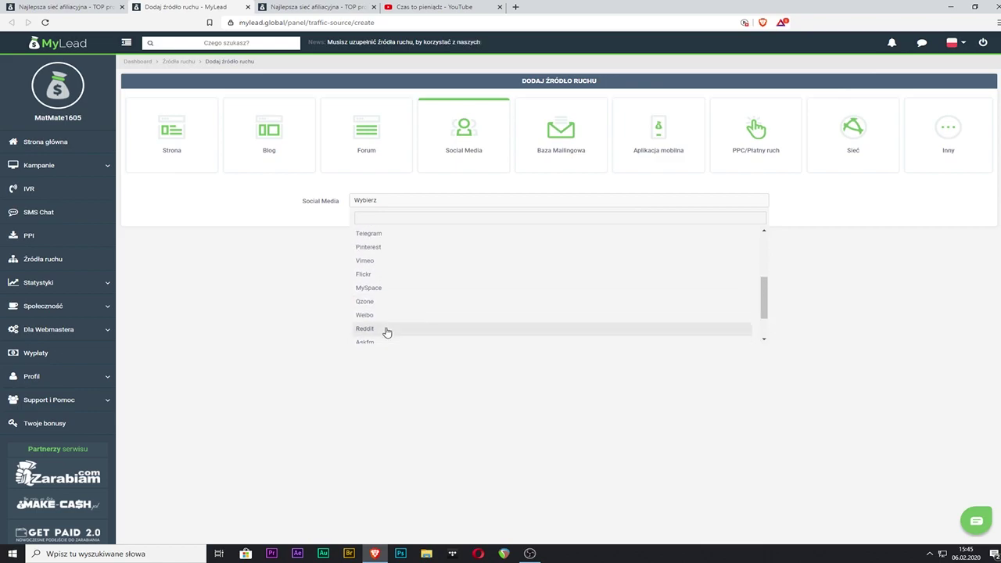
scroll(386, 331, "up", 1)
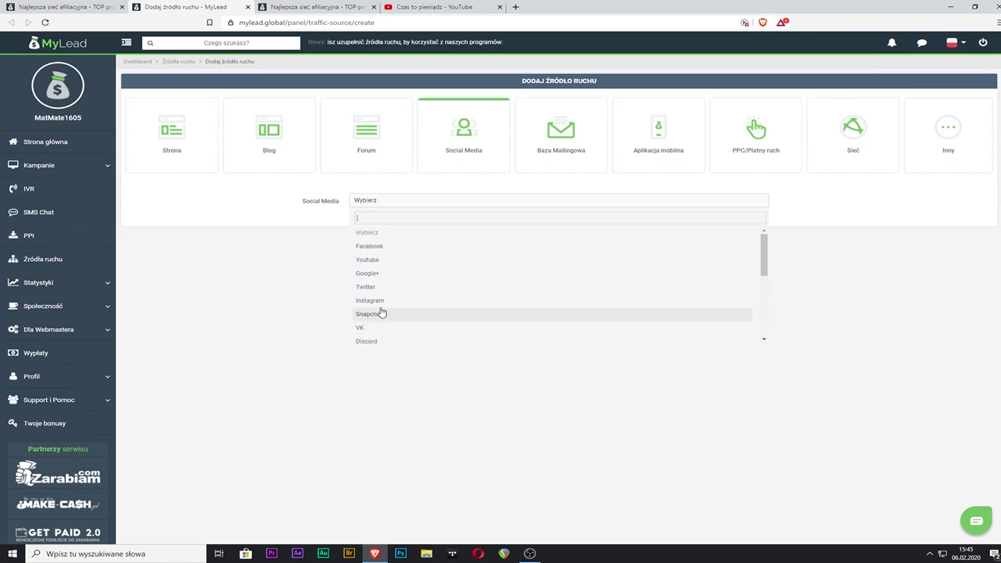
left_click(363, 259)
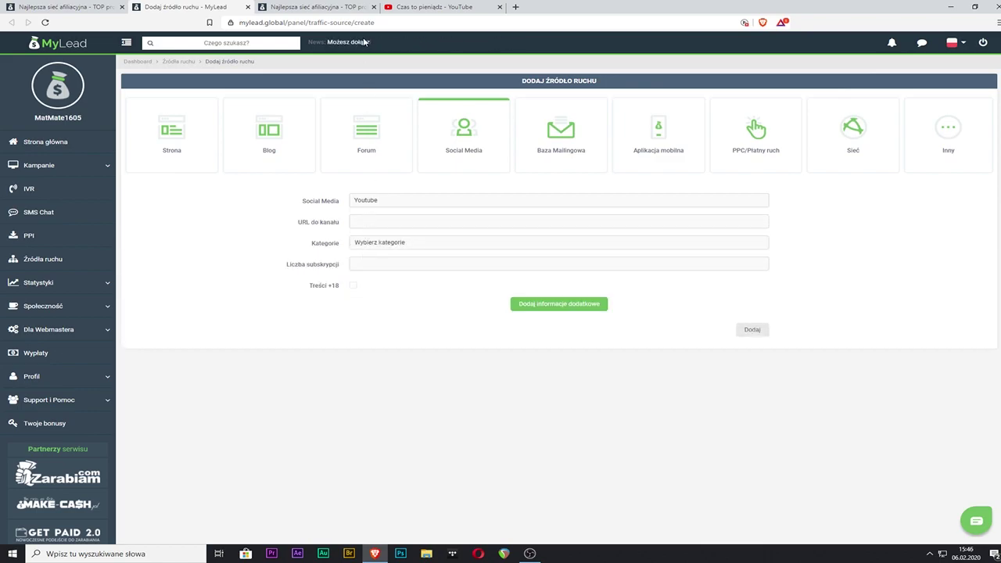
- Copy the Czas to pieniądz channel's address from YouTube into the traffic source's URL do kanału field
left_click(409, 6)
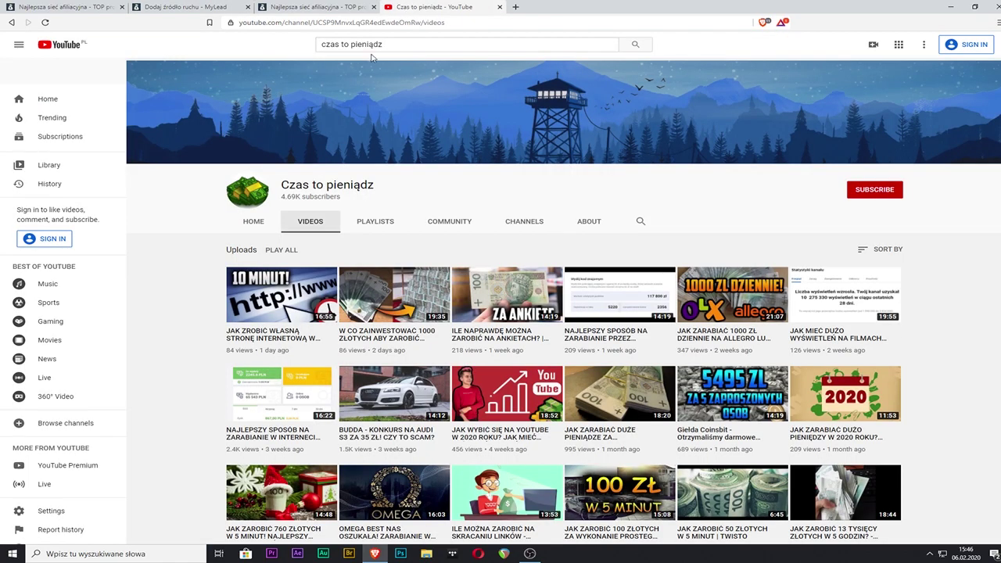
left_click(257, 24)
key("ctrl+c")
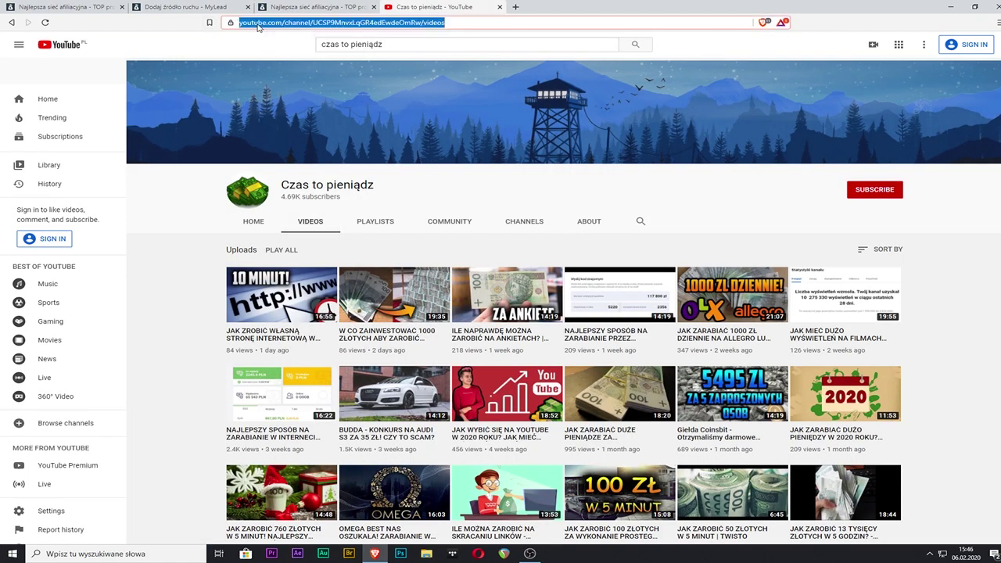
left_click(229, 7)
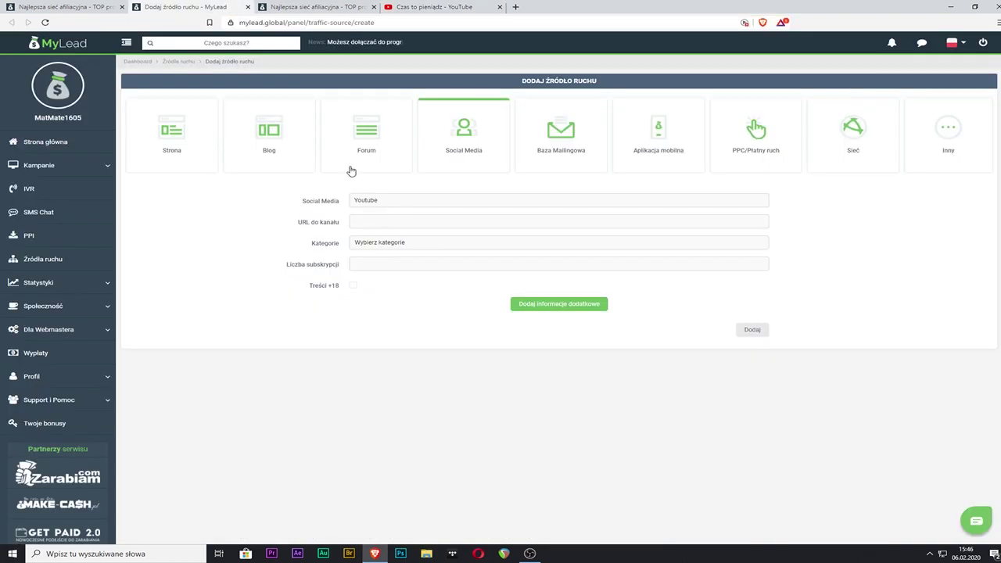
left_click(361, 221)
key("ctrl+v")
- Look through the categories available for the Youtube source, close them without choosing any, and go to the subscriber count field
left_click(458, 263)
left_click(430, 250)
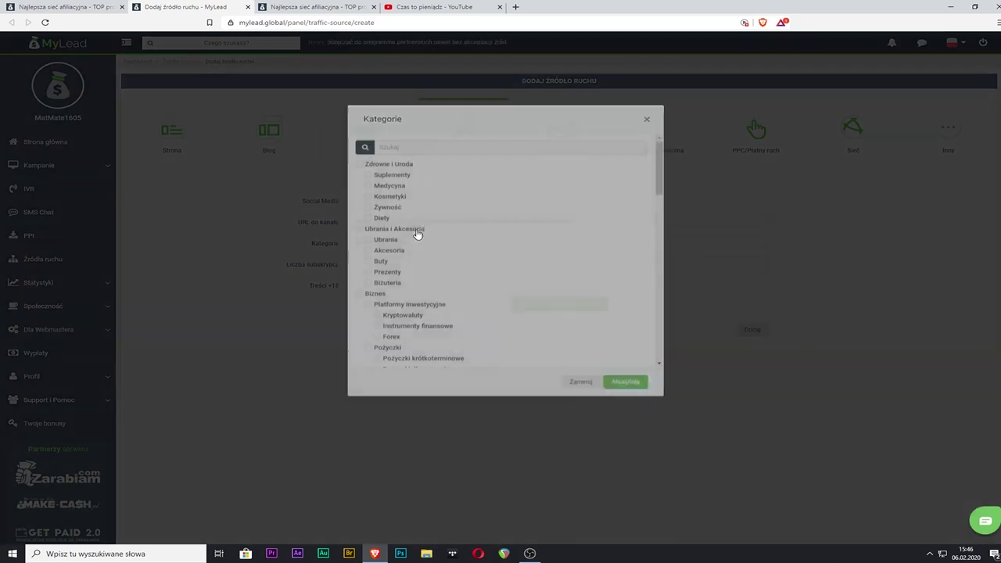
scroll(394, 219, "down", 5)
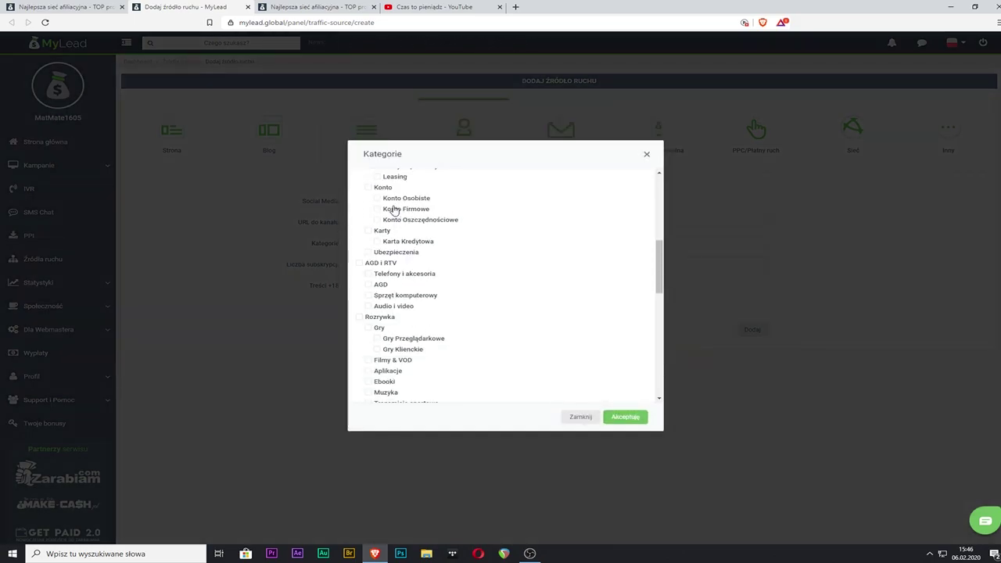
scroll(395, 208, "down", 10)
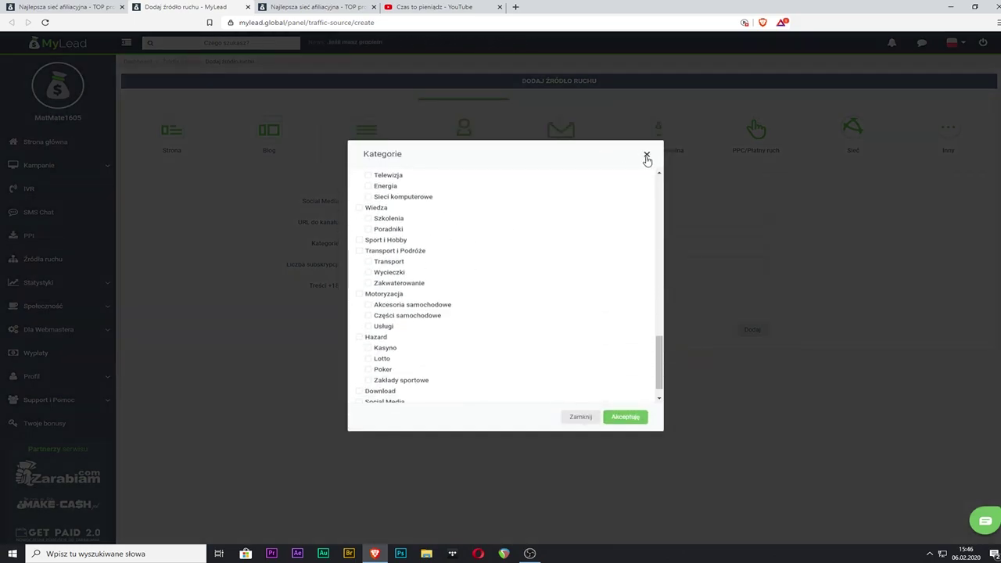
left_click(647, 154)
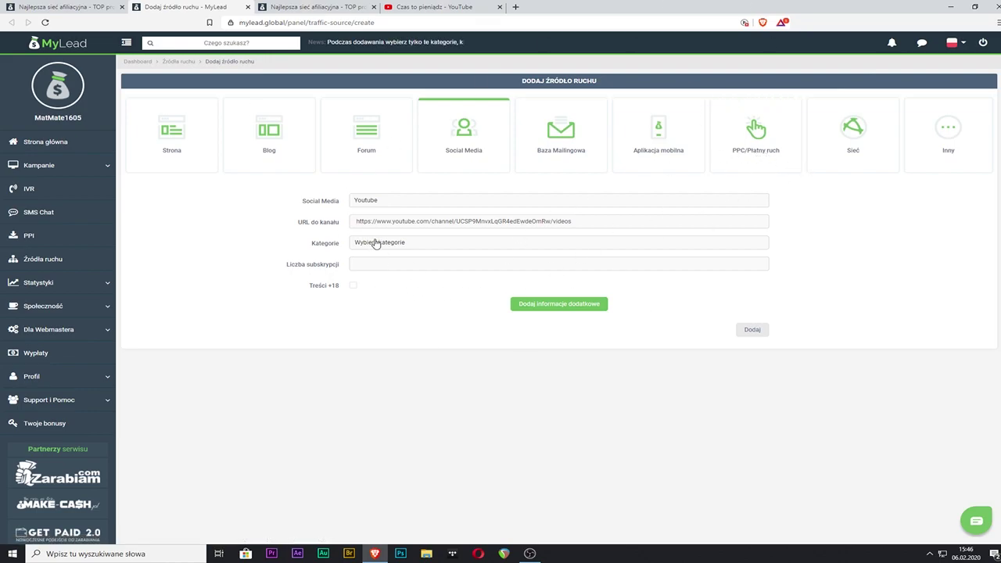
left_click(374, 264)
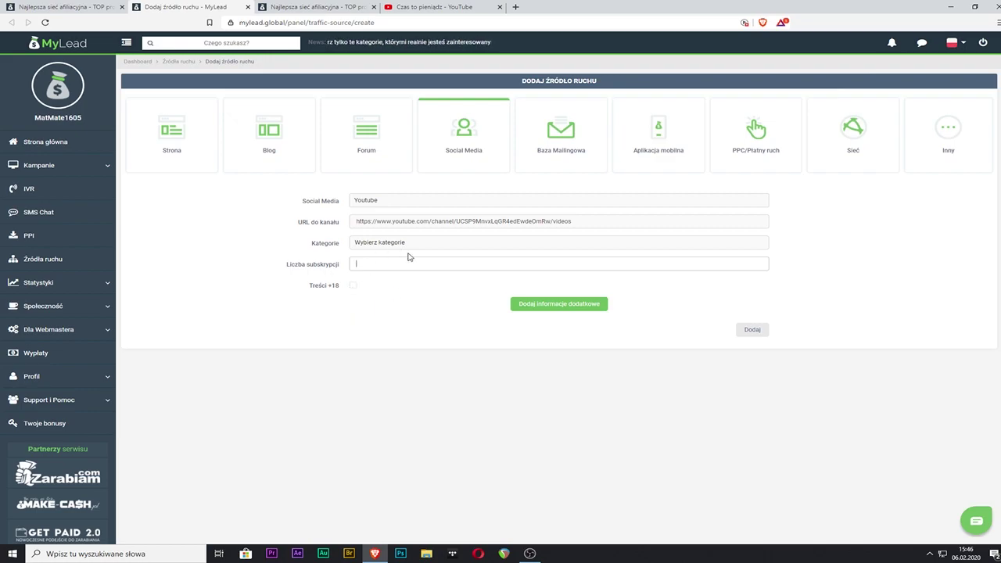
- View the Forum source form and its category choices, and switch to the Strona source form
left_click(360, 132)
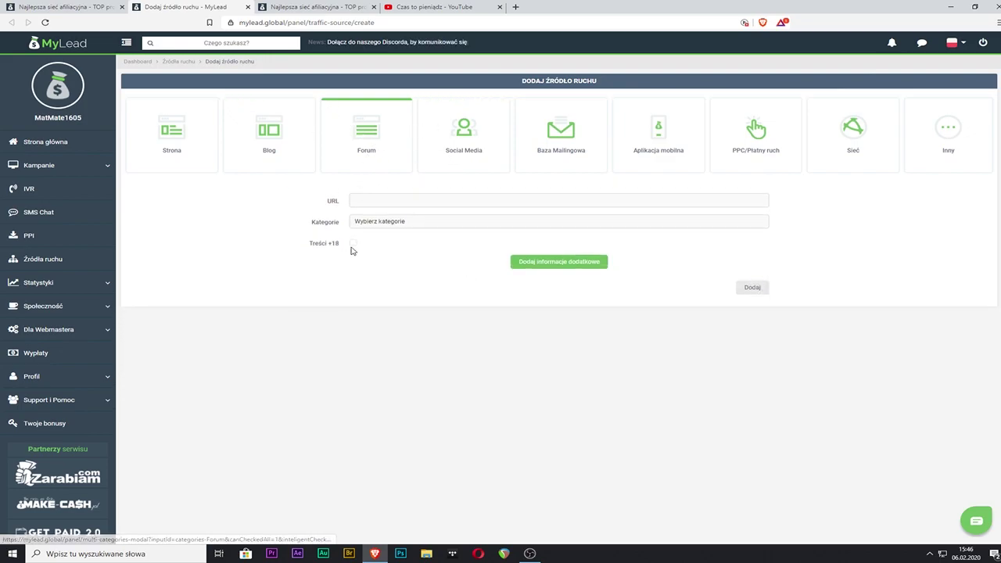
left_click(395, 222)
left_click(671, 155)
left_click(195, 133)
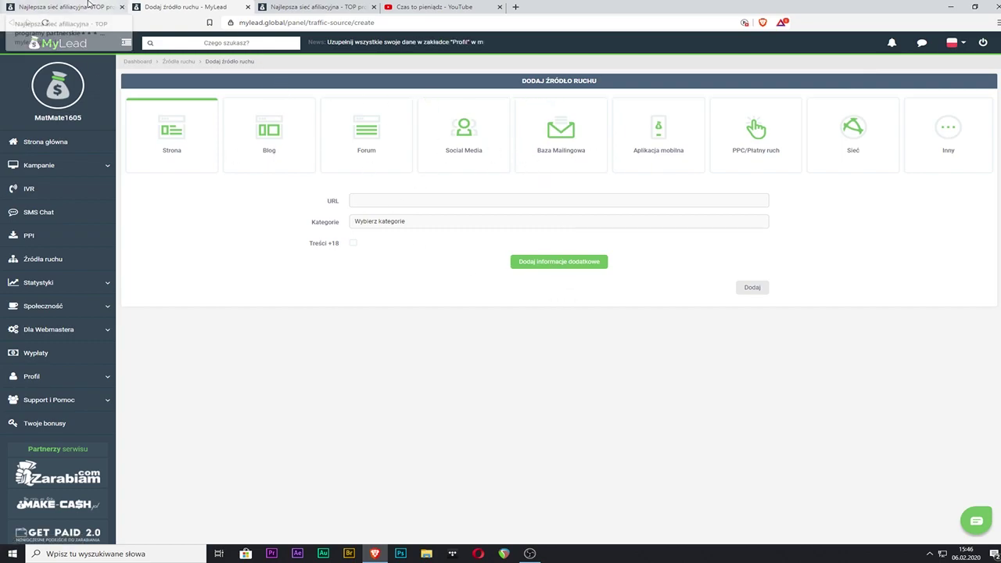
- Return to the War Thunder PL verification form and highlight the sample description of the promotion method
left_click(86, 7)
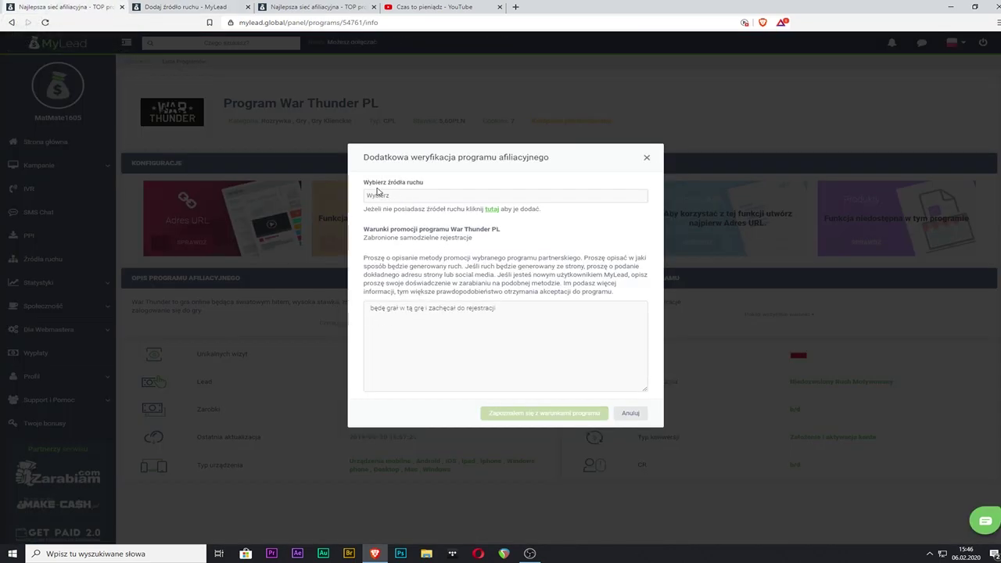
left_click_drag(368, 308, 476, 315)
left_click(506, 323)
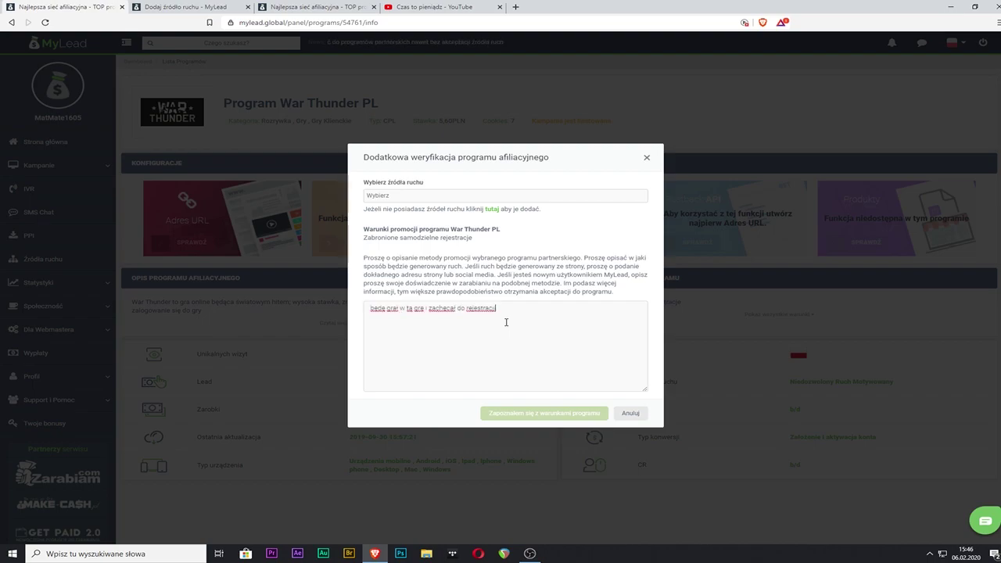
left_click_drag(524, 315, 329, 315)
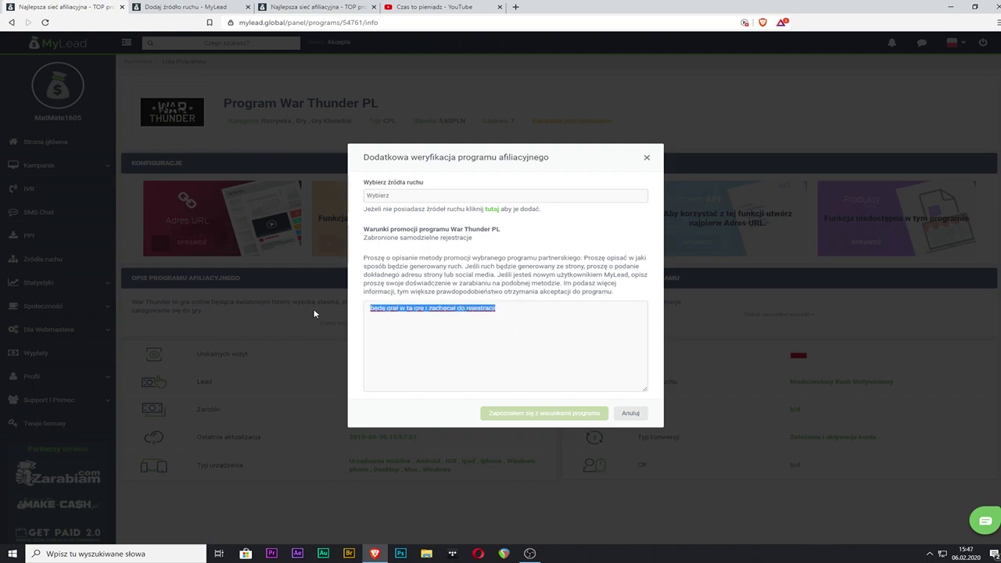
- Close the War Thunder PL verification form without submitting it and return to the dashboard
left_click(459, 341)
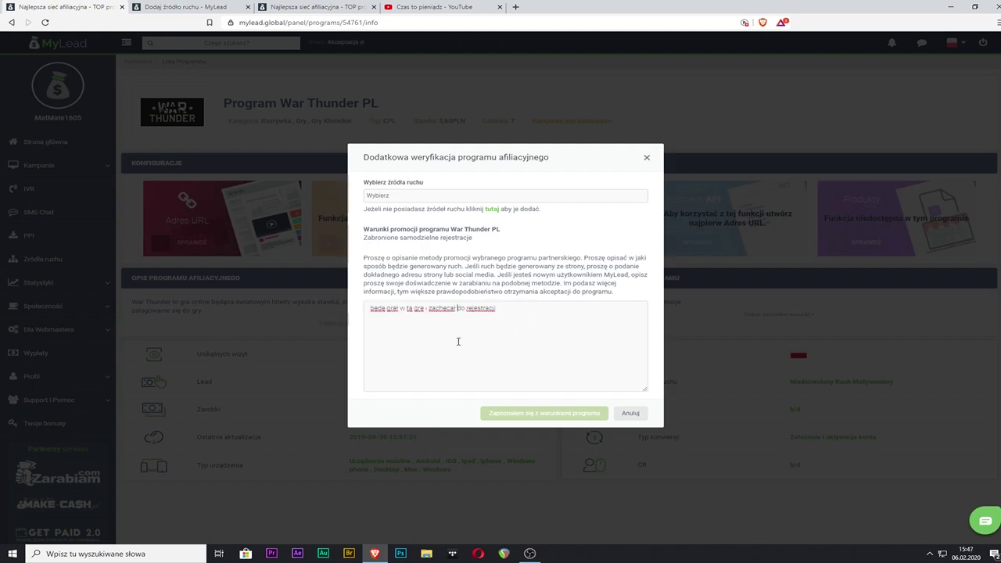
left_click(647, 160)
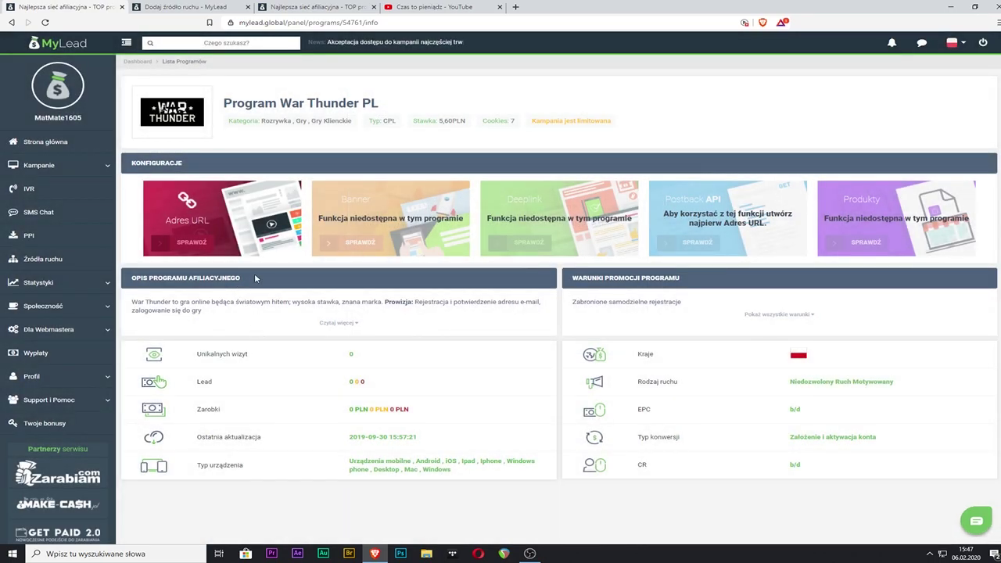
left_click(228, 190)
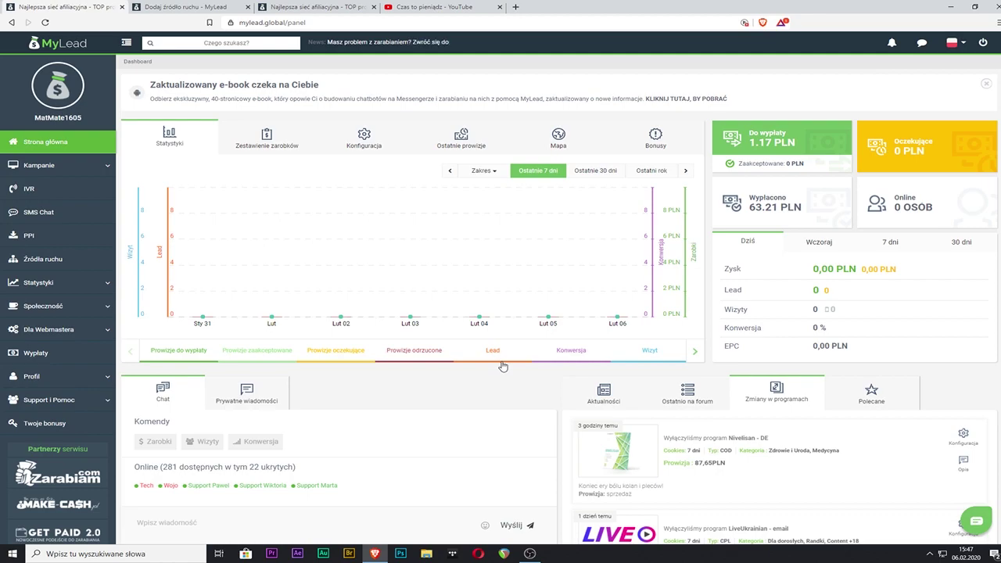
- Open the campaign list, find the Gry category under Rozrywka with a page search, and filter the campaigns by it
left_click(45, 176)
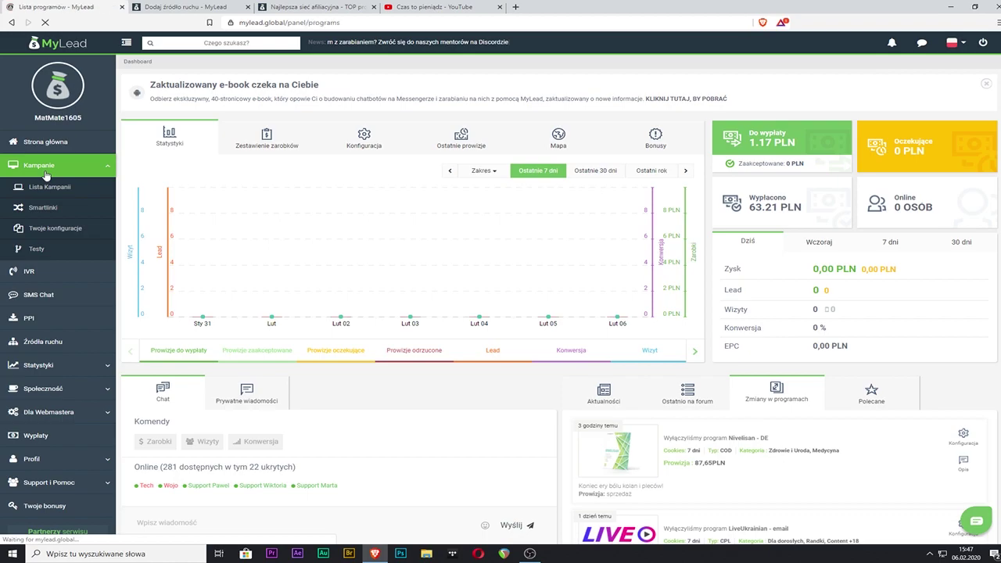
scroll(223, 262, "down", 3)
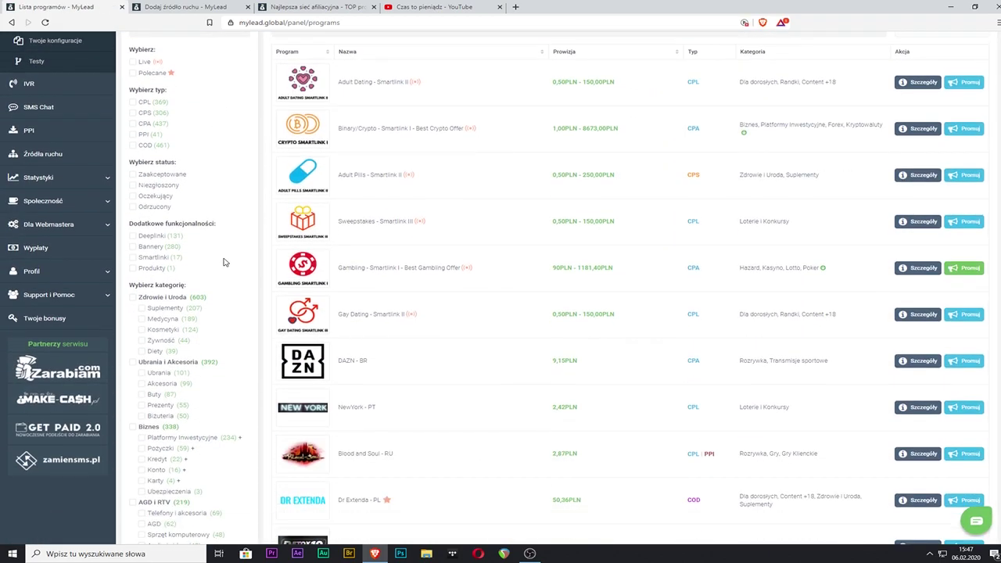
key("ctrl+f")
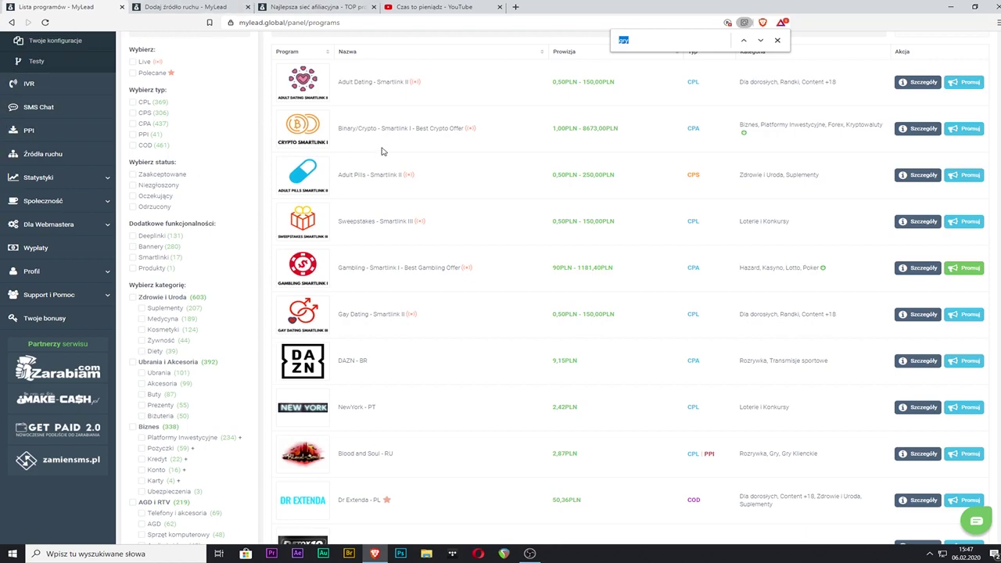
type("g")
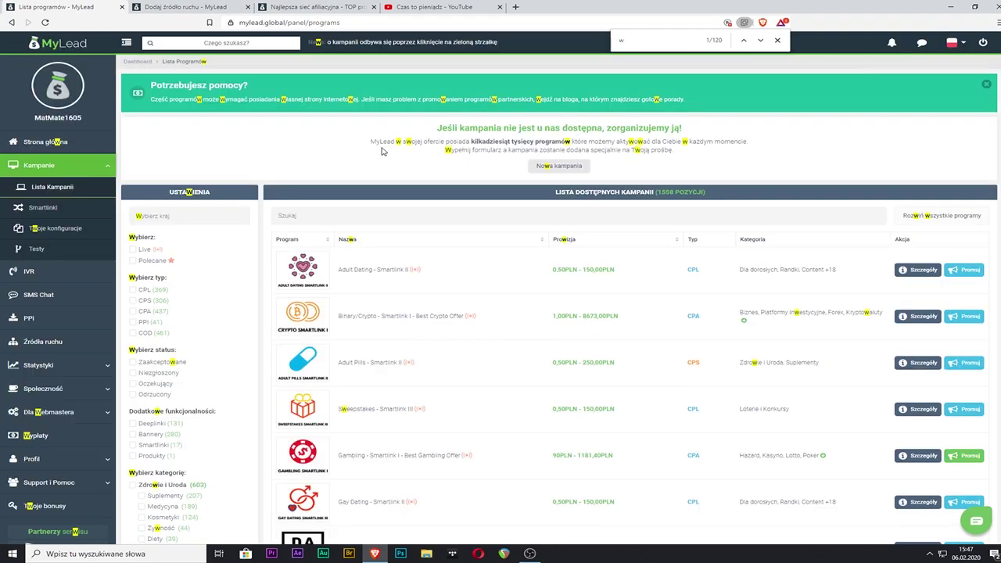
type("ry")
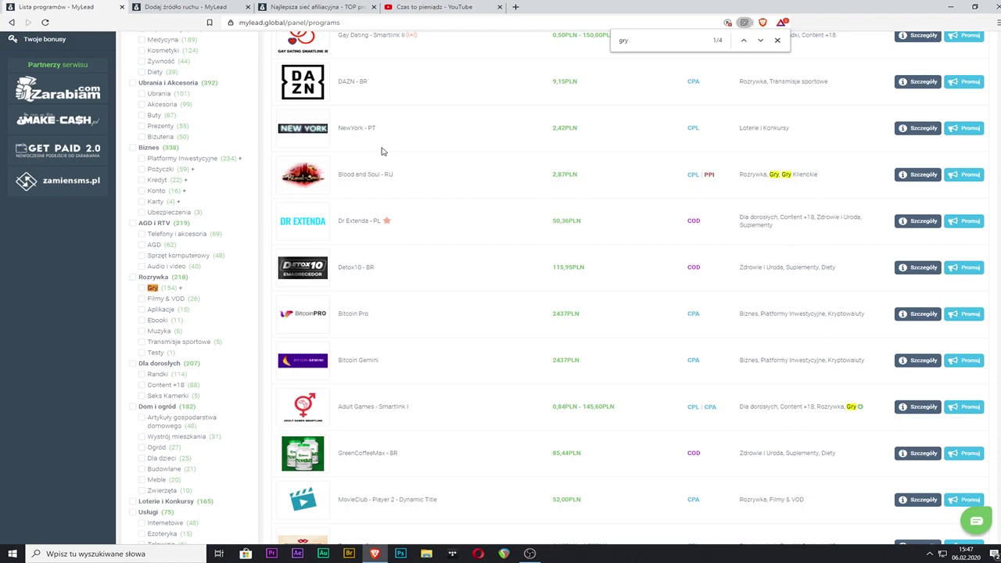
left_click(152, 288)
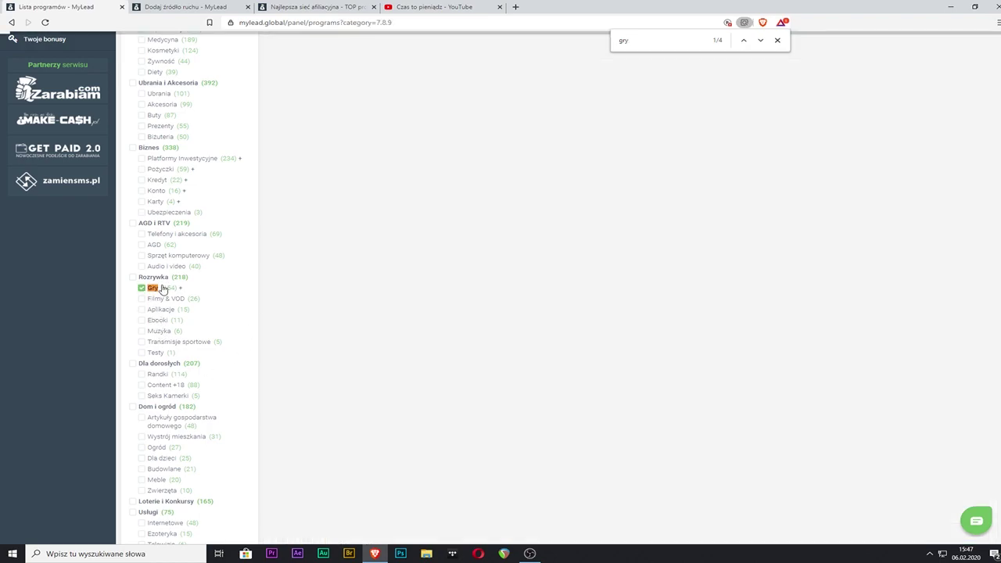
left_click(776, 40)
- Browse the first page of game campaigns and go to the second page of the list
scroll(512, 190, "up", 5)
scroll(512, 188, "down", 15)
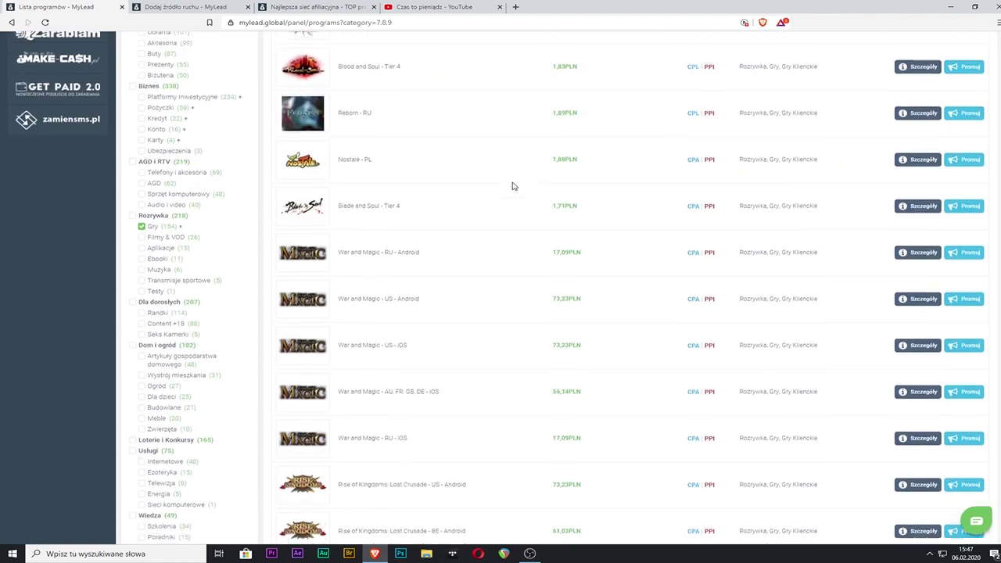
scroll(512, 180, "down", 2)
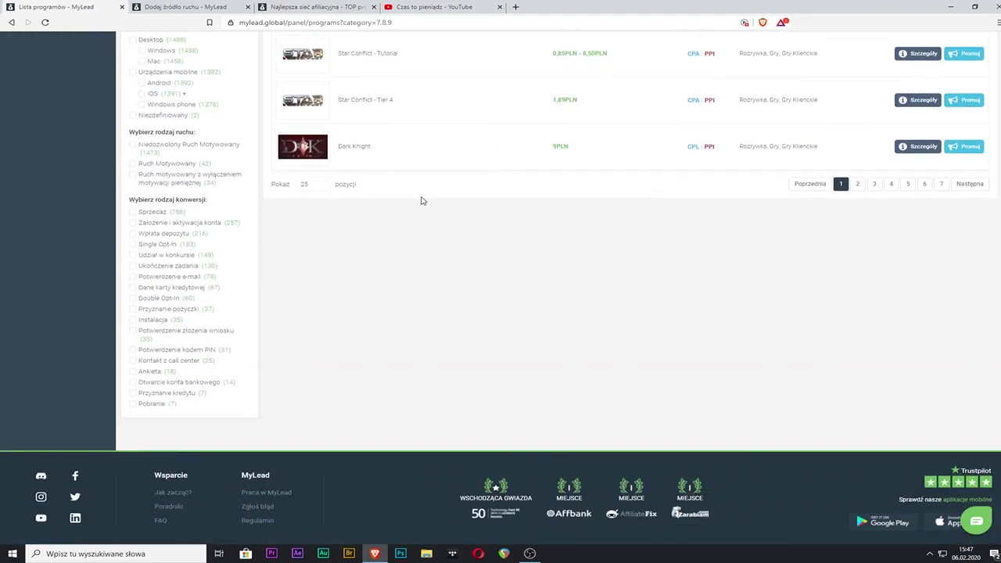
left_click(858, 184)
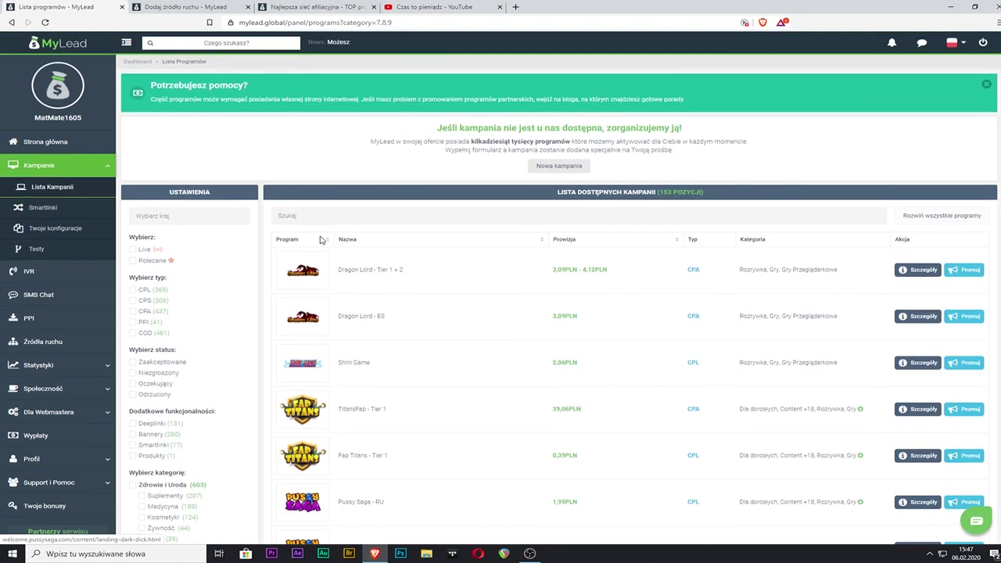
- Limit the game campaigns to the country Polska
left_click(144, 215)
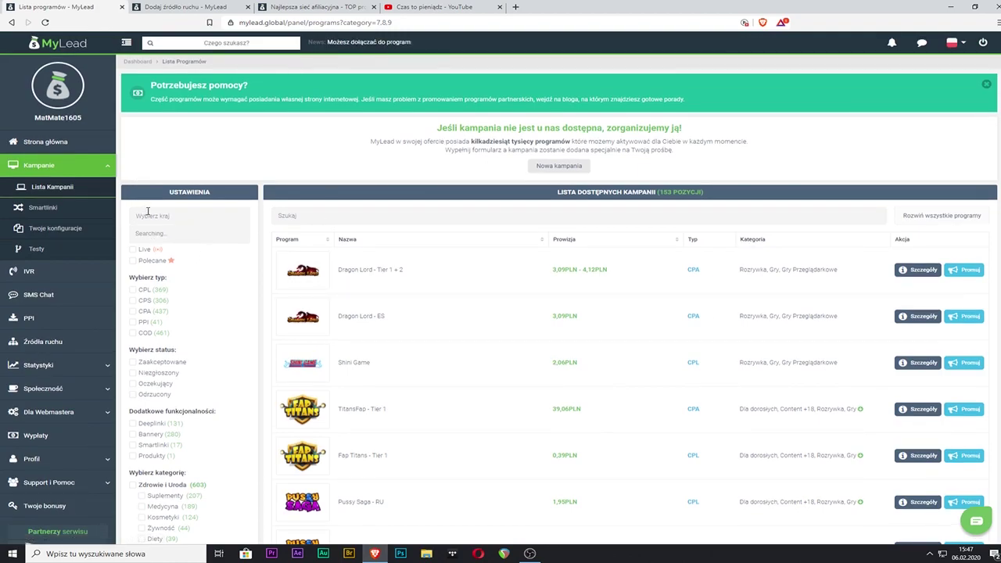
type("pol")
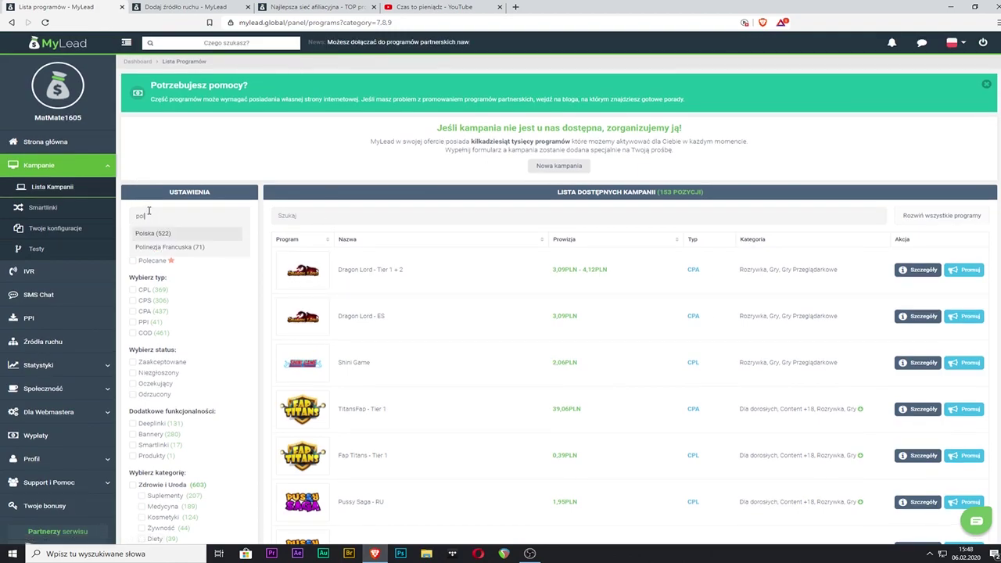
left_click(166, 237)
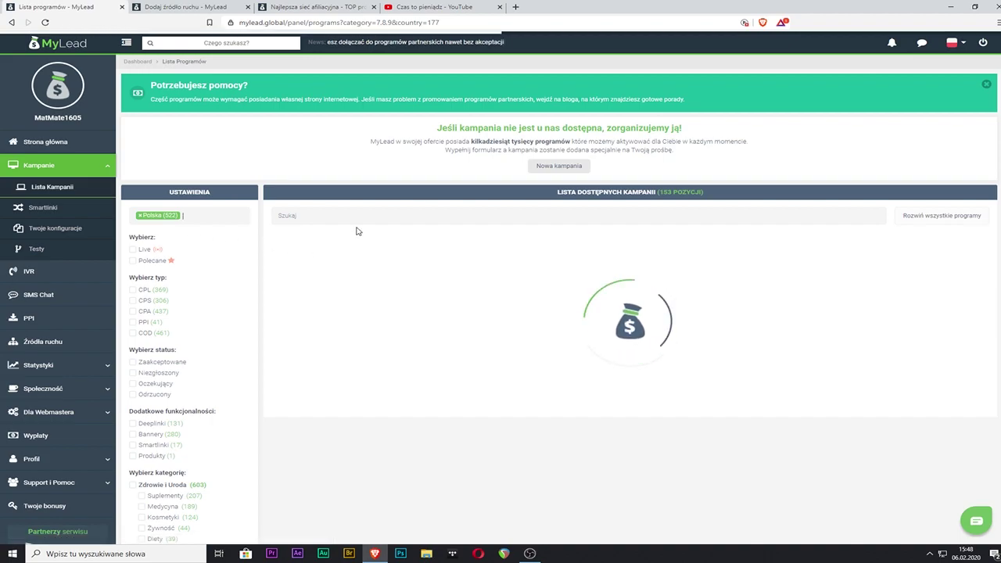
- Open the World of Tanks, War Thunder PL and Crossout - PL programs from the filtered list in separate new tabs
scroll(389, 208, "down", 1)
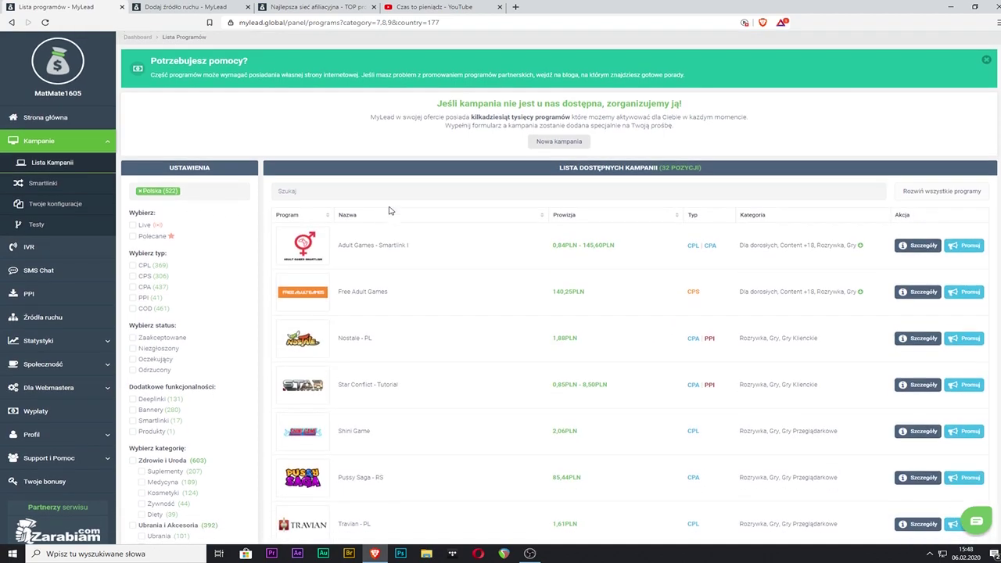
scroll(389, 211, "down", 6)
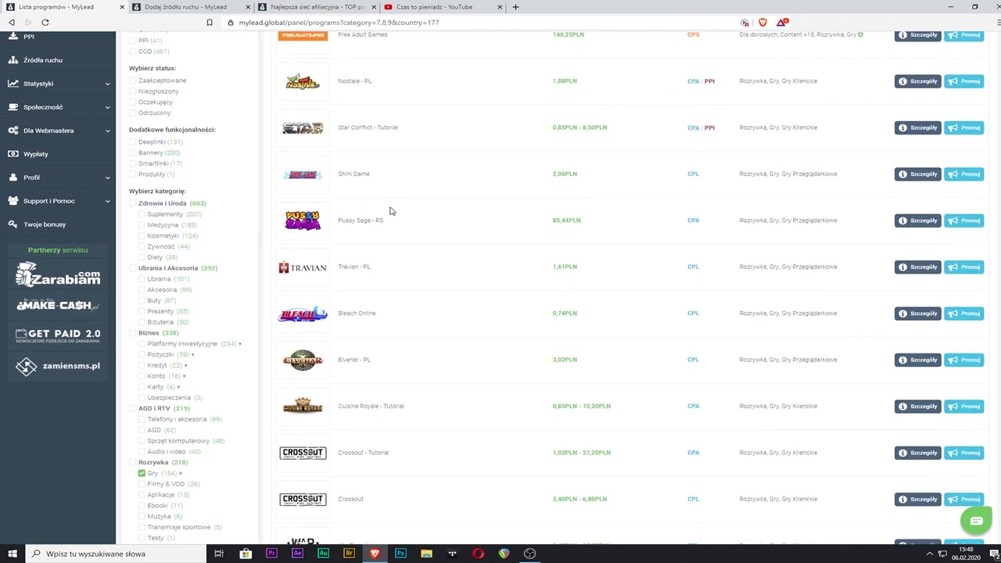
scroll(391, 211, "down", 8)
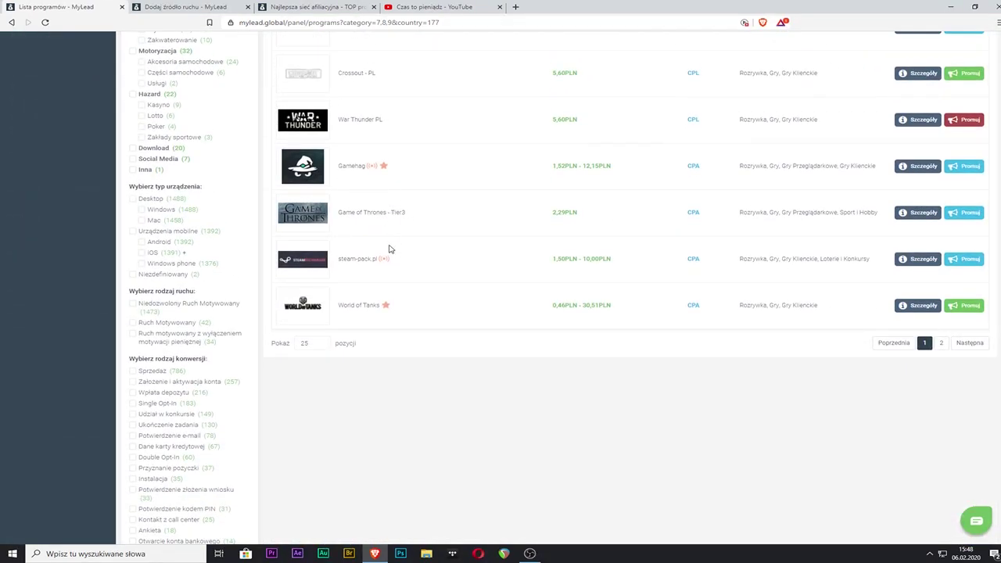
right_click(354, 306)
left_click(361, 312)
scroll(359, 311, "up", 2)
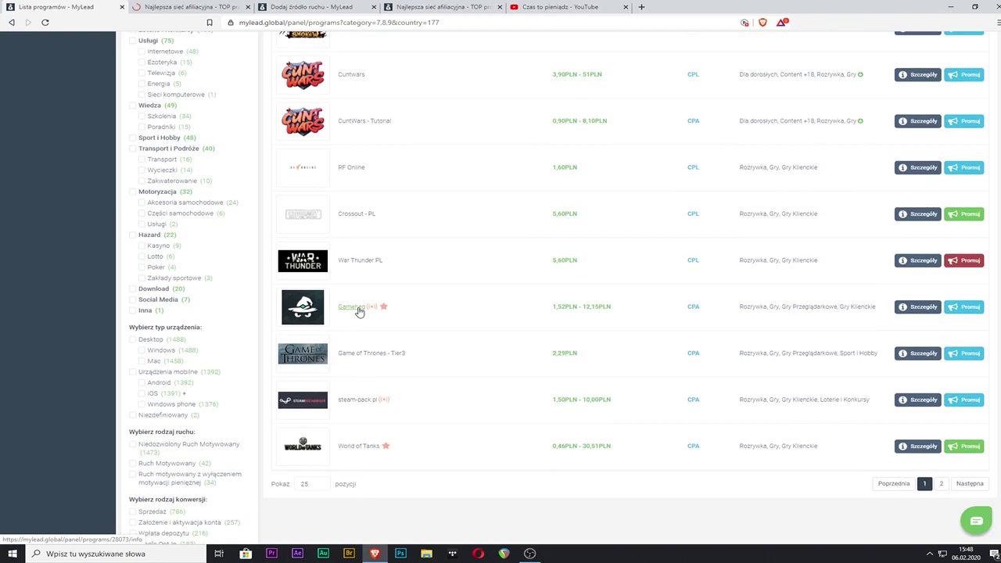
right_click(359, 264)
left_click(360, 266)
right_click(358, 224)
left_click(361, 224)
- Open the World of Warships program from the second page in a new tab and browse the remaining campaigns there
left_click(941, 484)
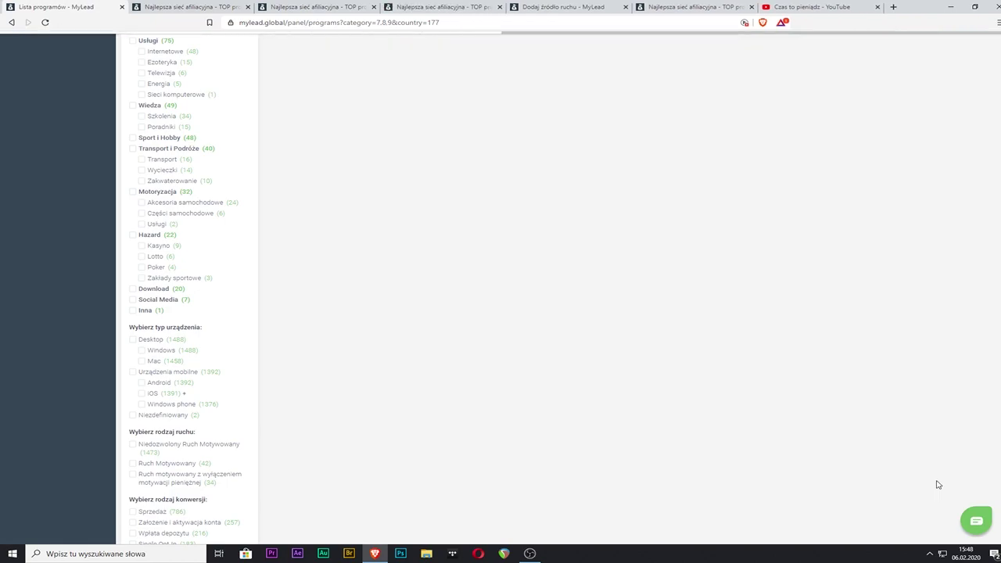
scroll(756, 379, "up", 5)
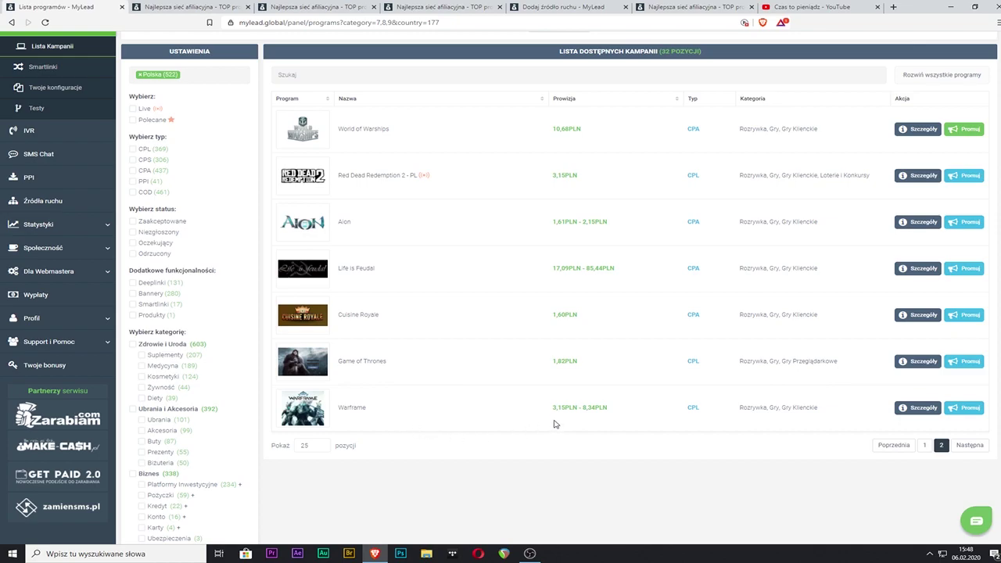
right_click(365, 131)
left_click(391, 133)
mouse_move(700, 130)
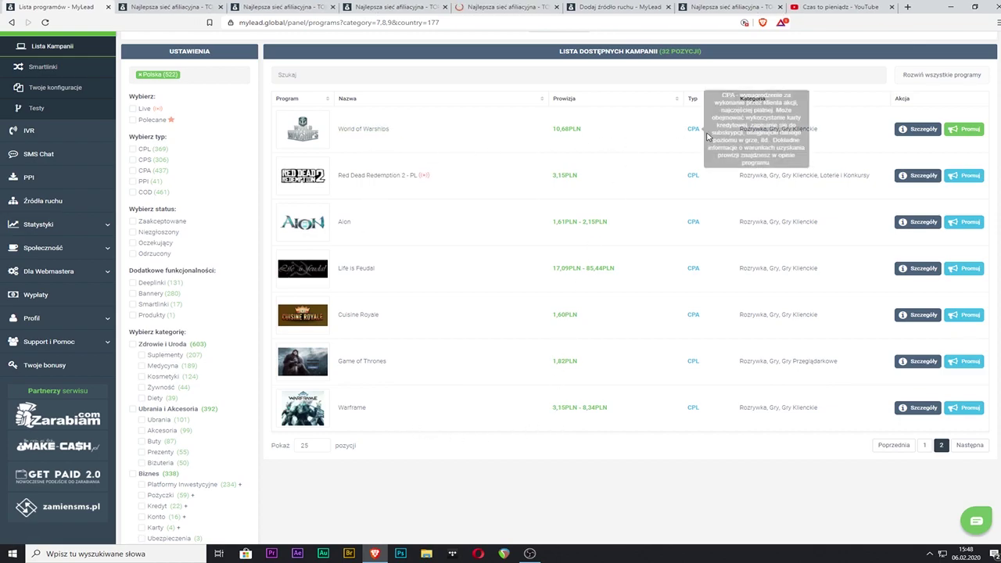
scroll(474, 316, "down", 3)
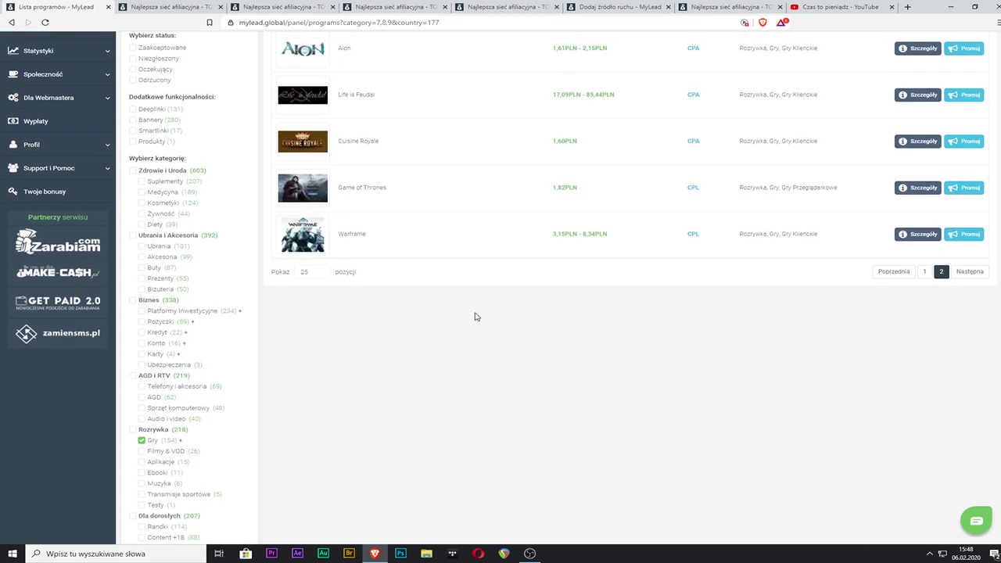
scroll(474, 316, "up", 2)
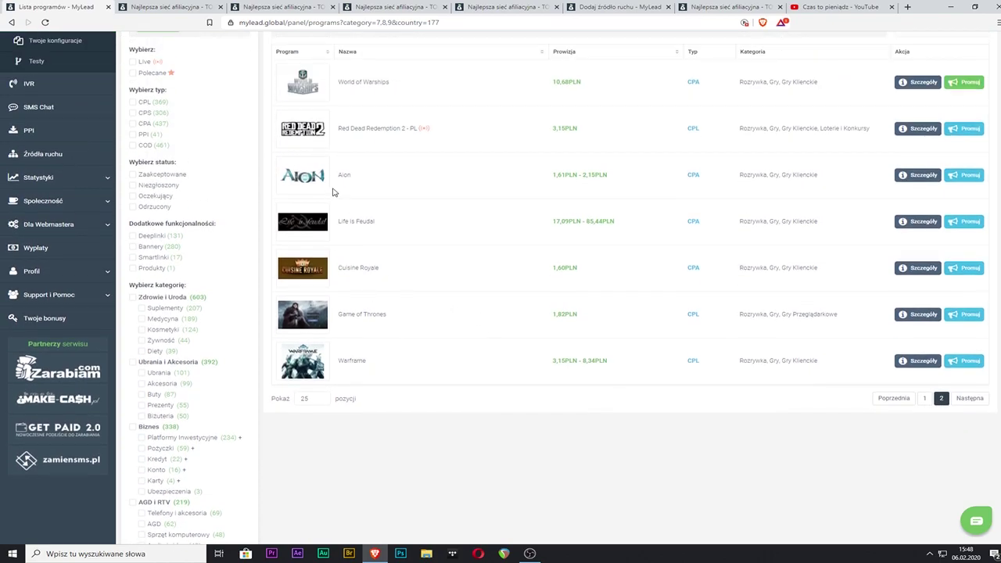
- Expand the World of Tanks program's full description and examine its commission terms and the active-users condition
left_click(137, 8)
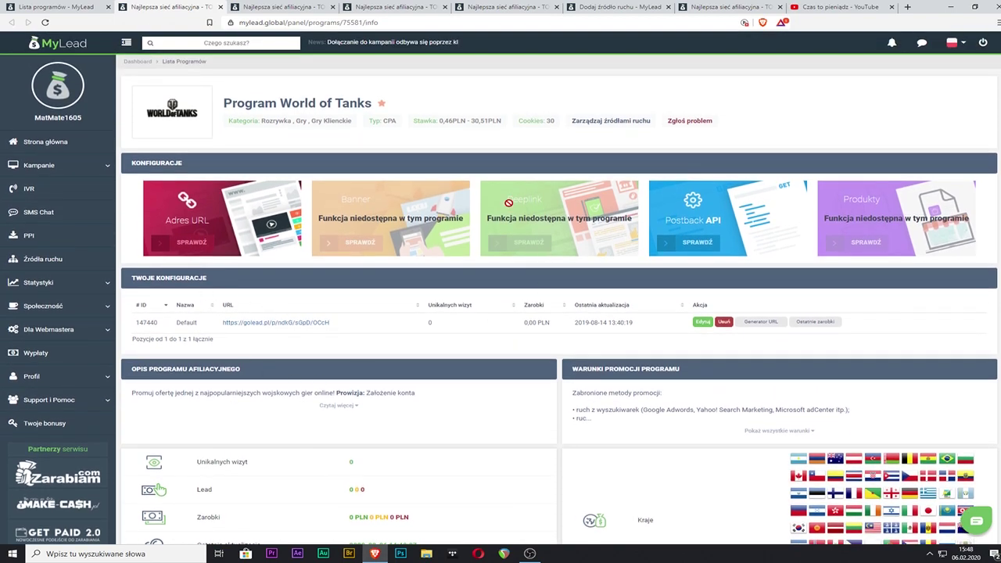
scroll(186, 339, "down", 1)
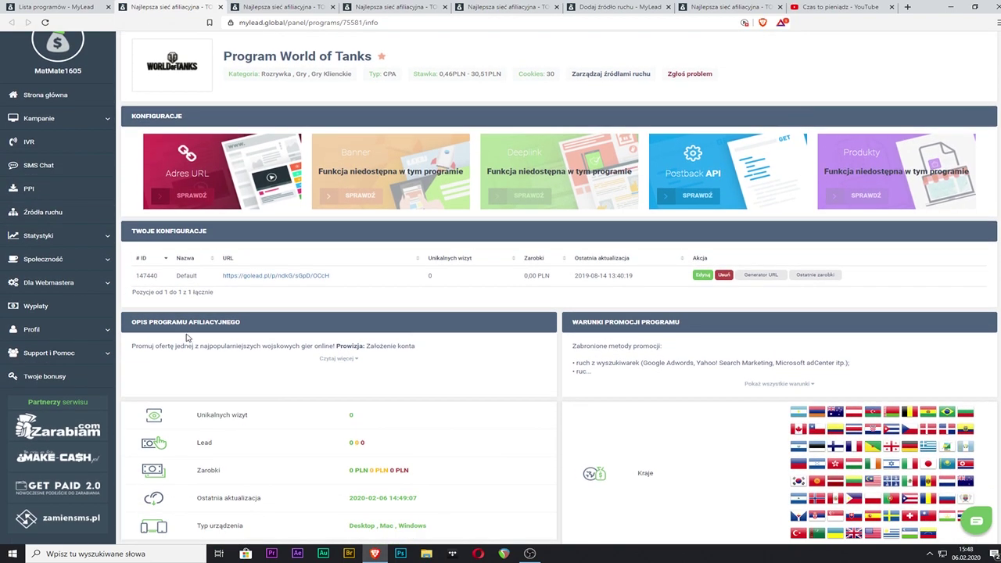
scroll(186, 336, "up", 1)
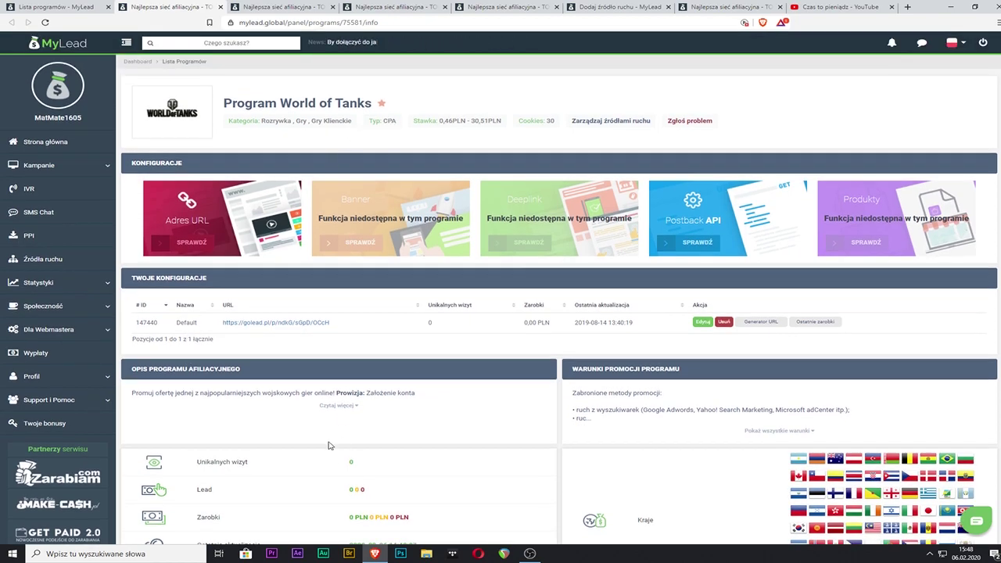
left_click(335, 406)
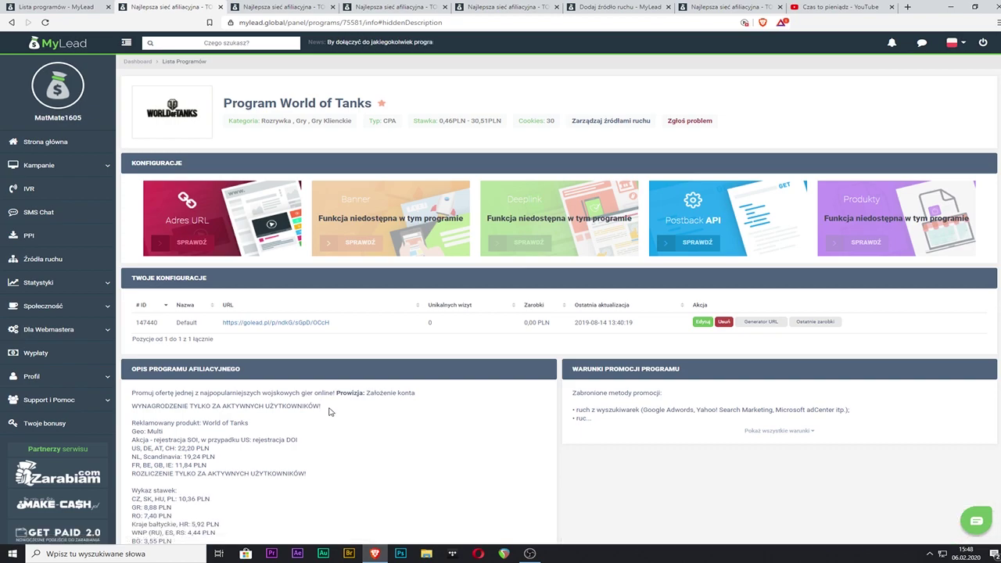
scroll(330, 415, "down", 1)
left_click_drag(337, 345, 388, 354)
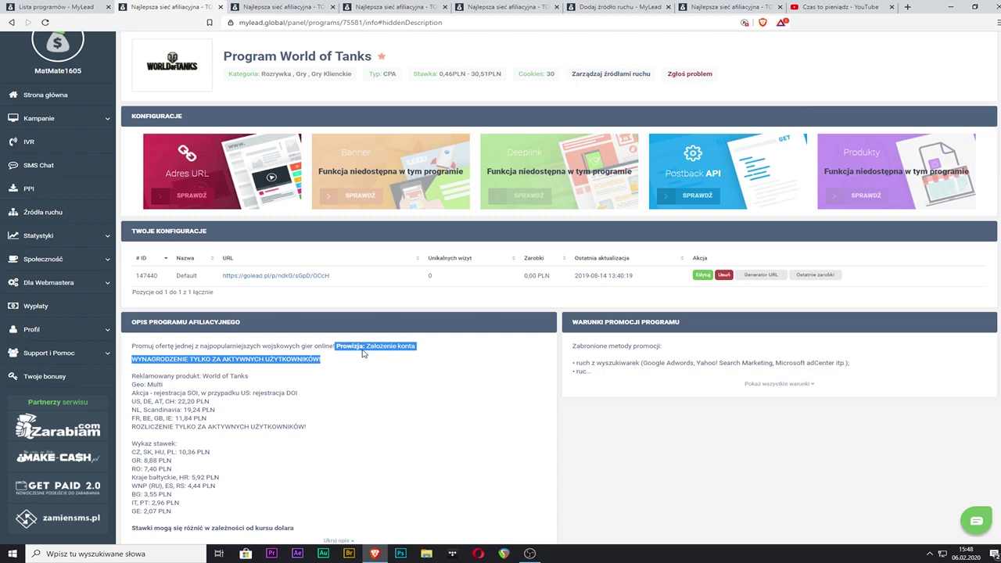
left_click(362, 354)
left_click_drag(132, 356, 243, 359)
left_click(244, 359)
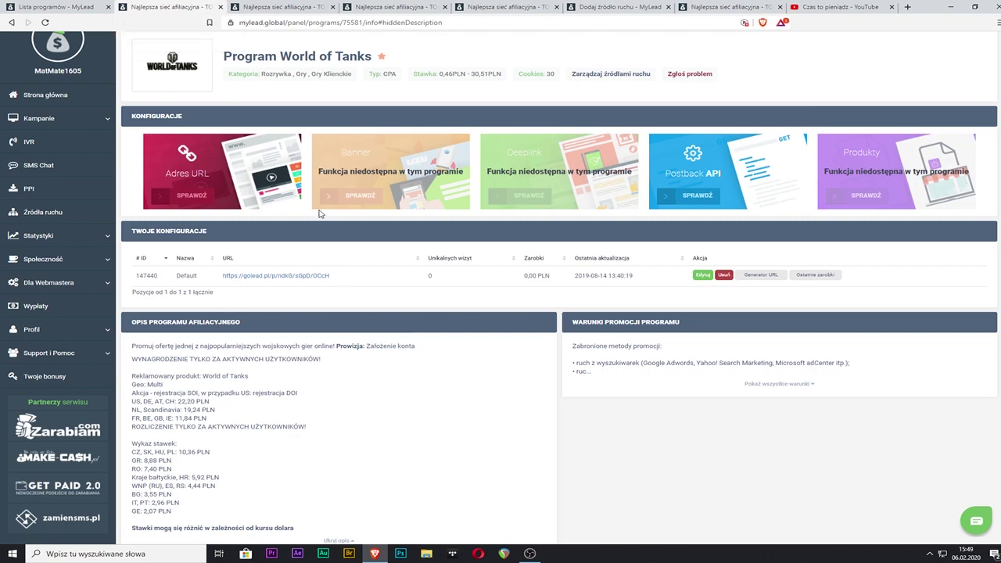
- Compare the open program pages by switching between War Thunder PL, Crossout - PL and World of Tanks
left_click(251, 9)
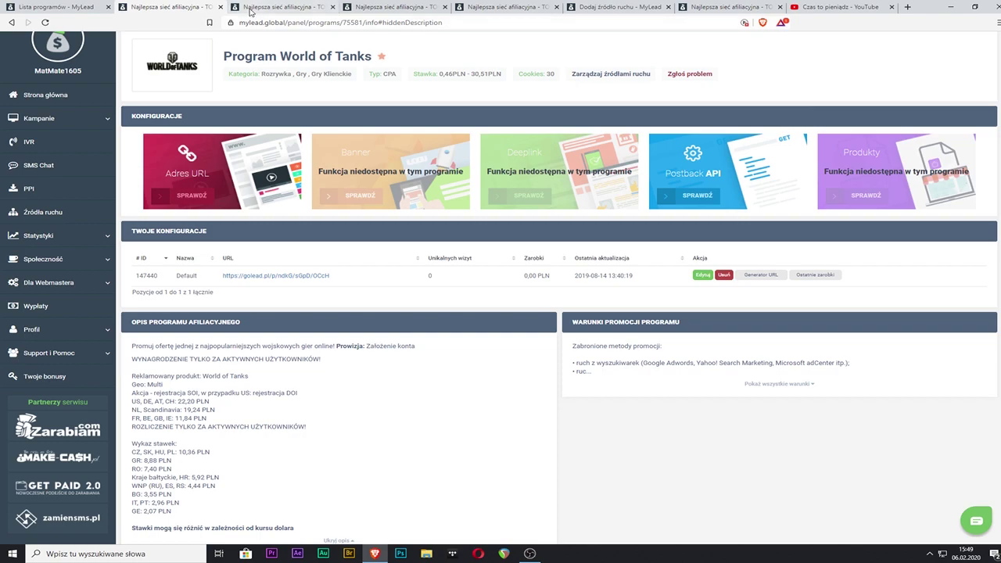
left_click_drag(234, 105, 383, 102)
left_click(376, 9)
left_click_drag(281, 102, 156, 109)
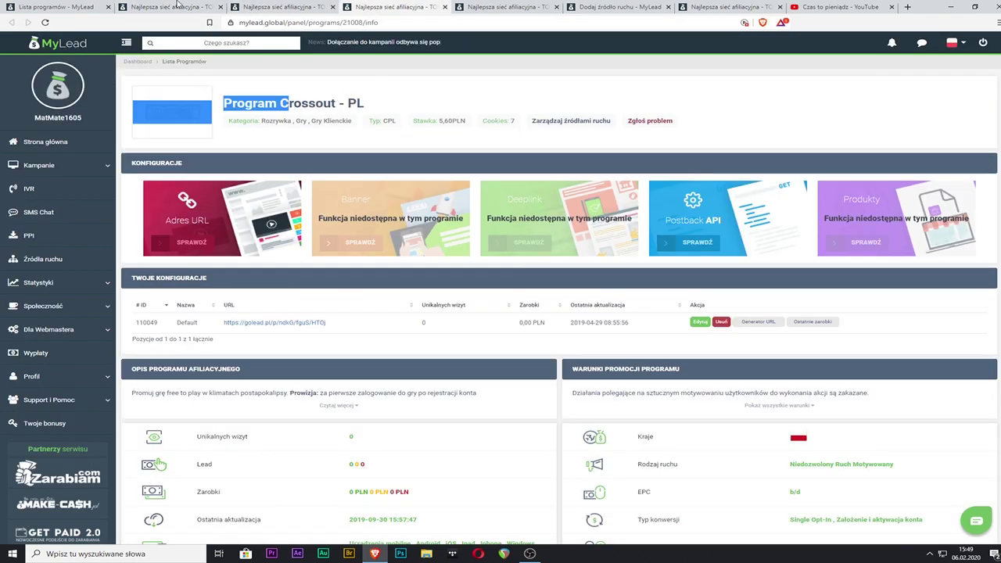
left_click(146, 8)
mouse_move(244, 61)
left_mouse_down()
mouse_move(278, 57)
mouse_move(244, 59)
left_mouse_up()
- Expand the War Thunder PL program's full description and check its requirements and rate per lead
left_click(259, 9)
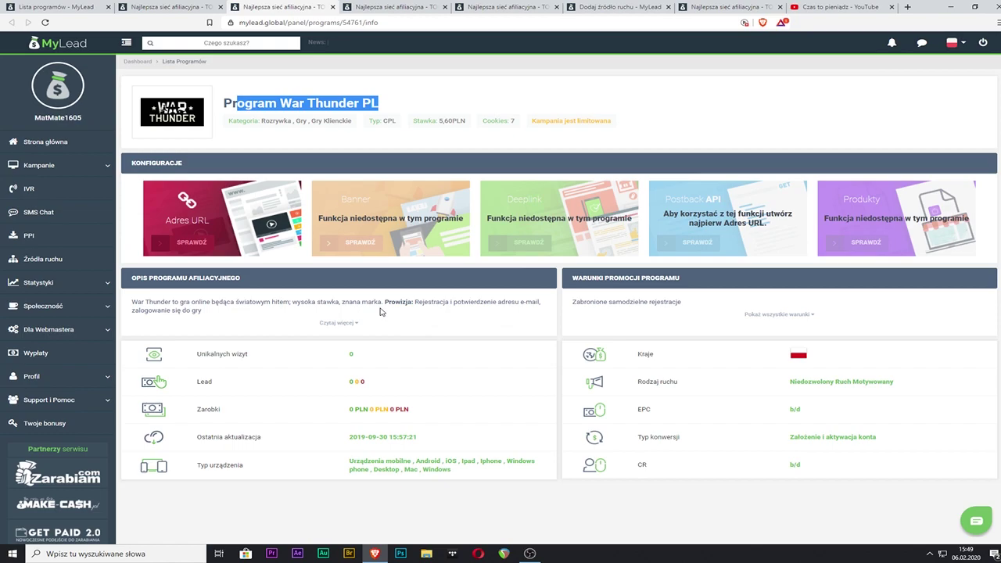
left_click(340, 322)
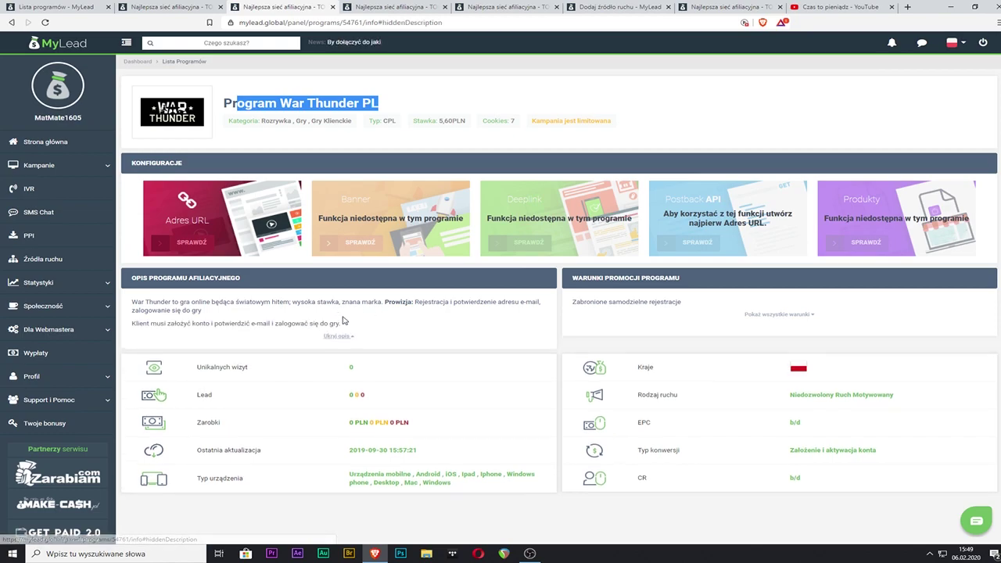
left_click(287, 98)
double_click(443, 122)
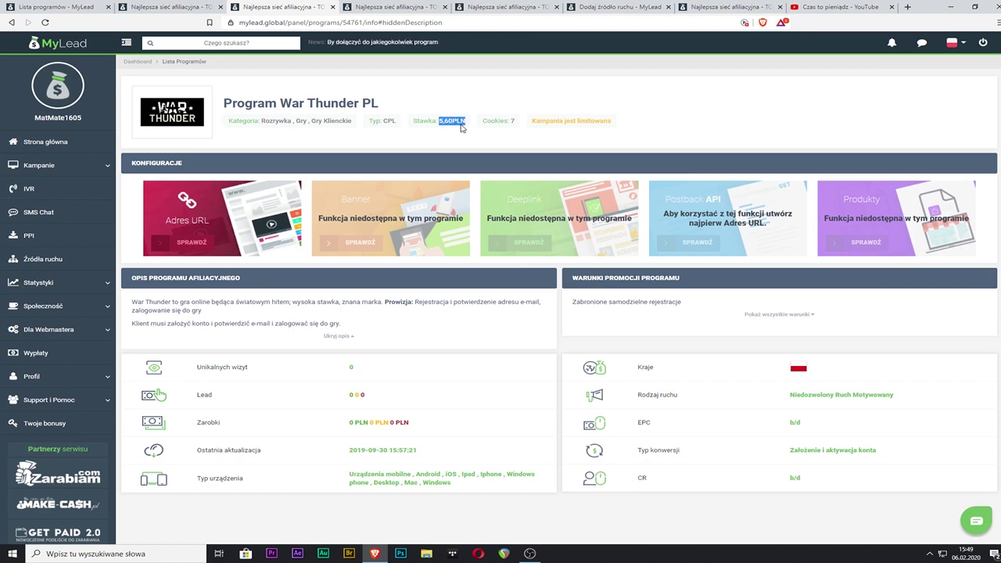
- Check the War Thunder PL program's rate and highlight the commission condition in its description
left_click(450, 119)
double_click(440, 122)
left_click(439, 121)
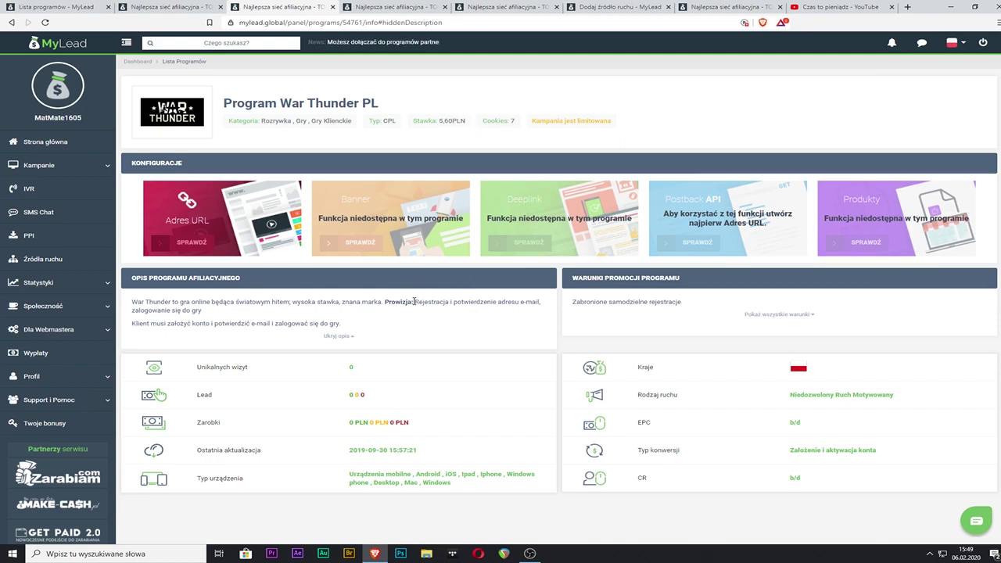
left_click_drag(386, 304, 210, 314)
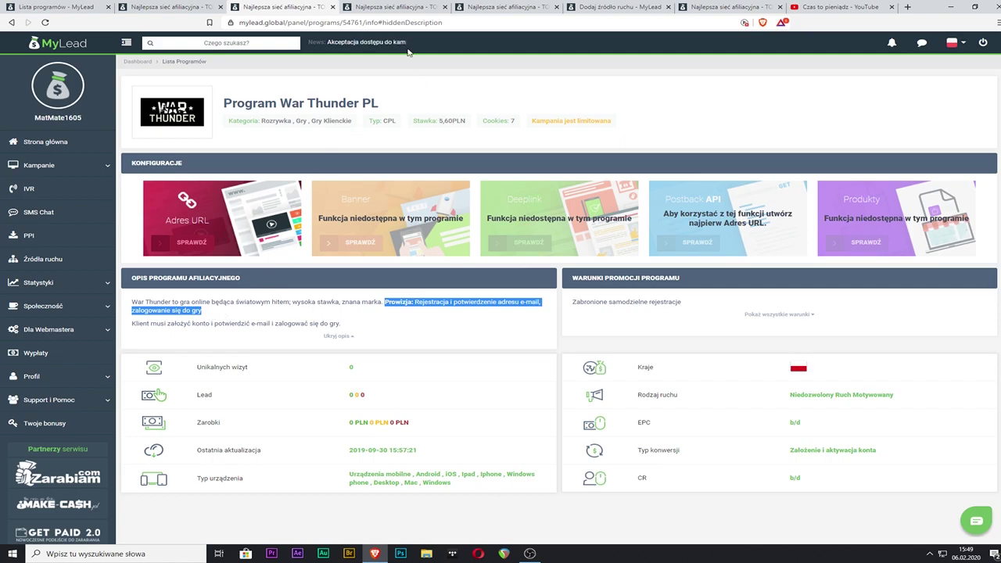
- Expand the Crossout - PL program's full description and highlight its commission condition
left_click(367, 10)
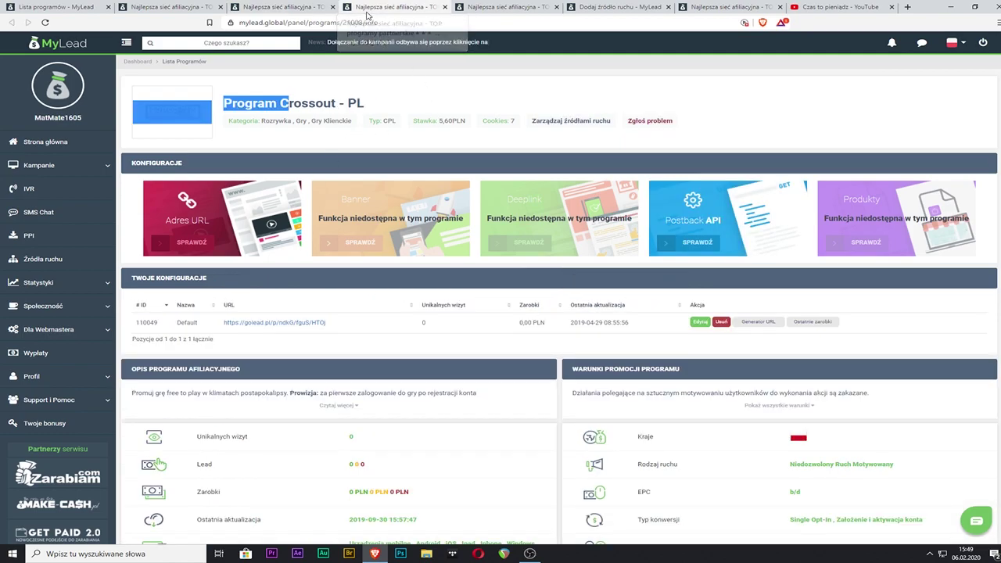
left_click(341, 413)
left_click(339, 406)
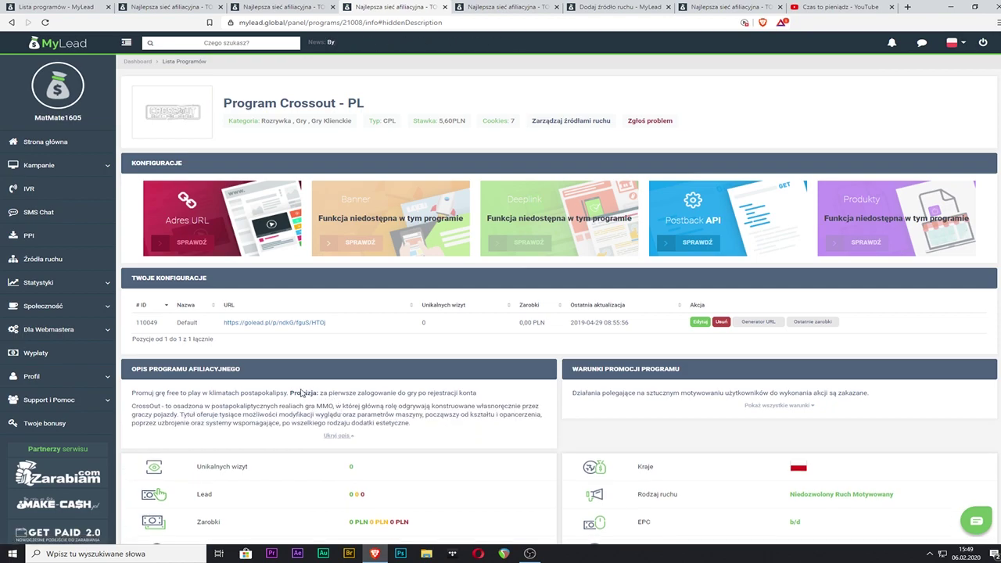
left_click_drag(284, 393, 481, 388)
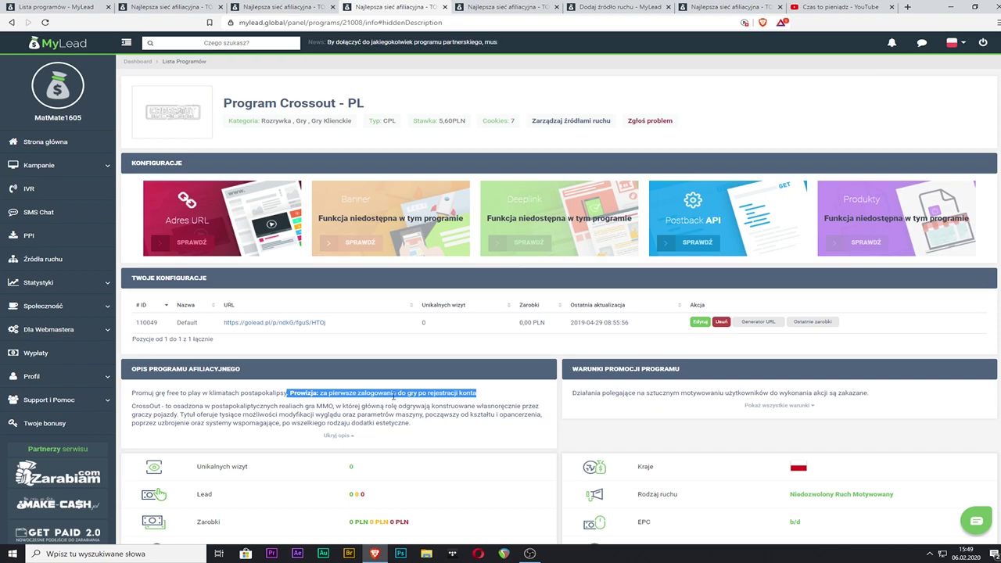
- Compare the campaign types of World of Tanks and War Thunder PL, then highlight War Thunder's registration and confirmation requirement
left_click(310, 7)
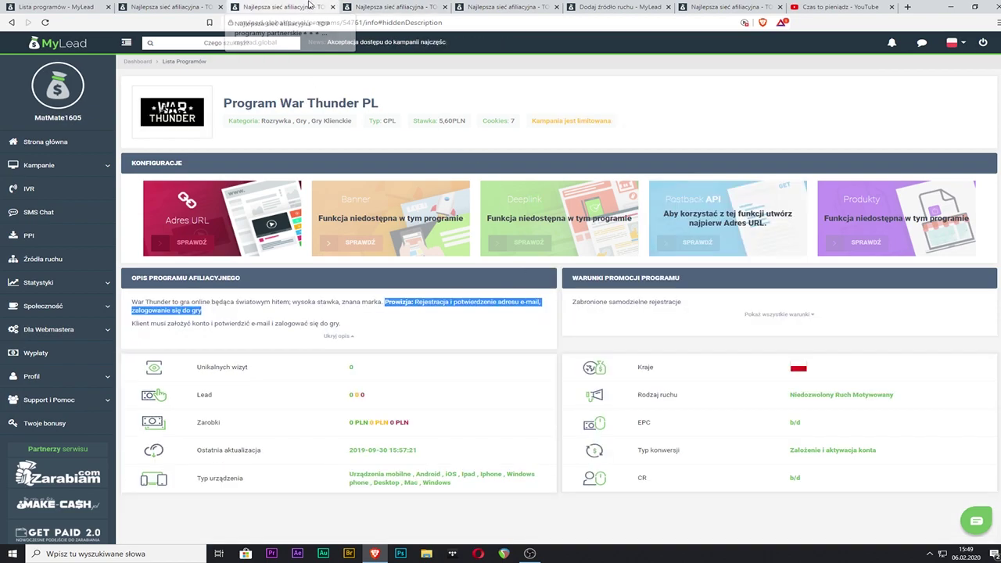
left_click(176, 7)
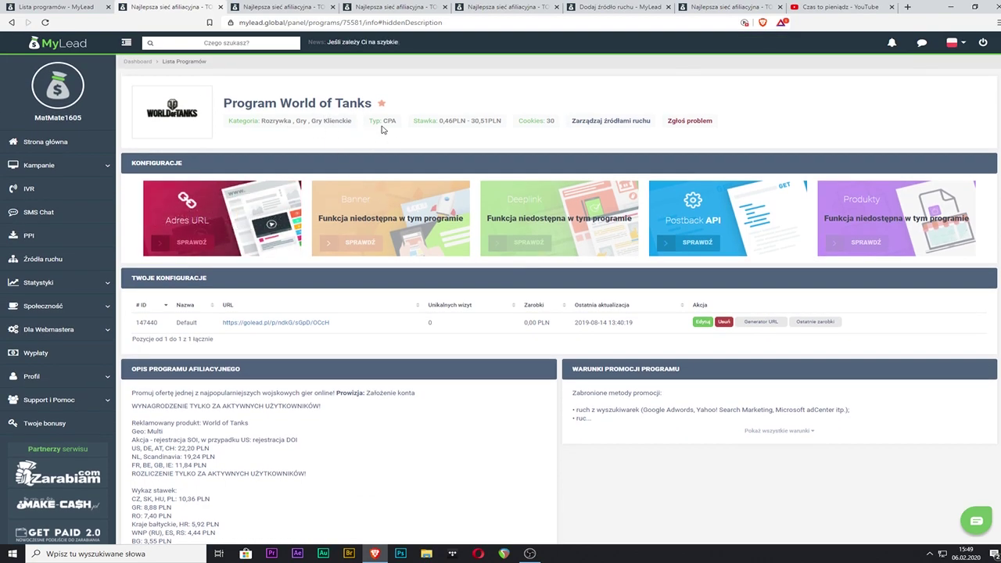
key("ctrl+Tab")
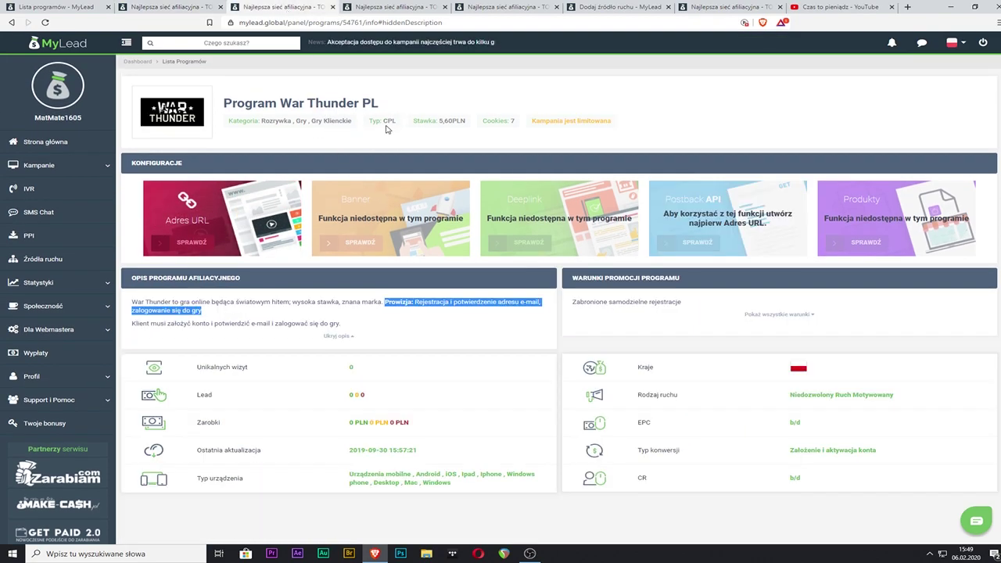
left_click(389, 125)
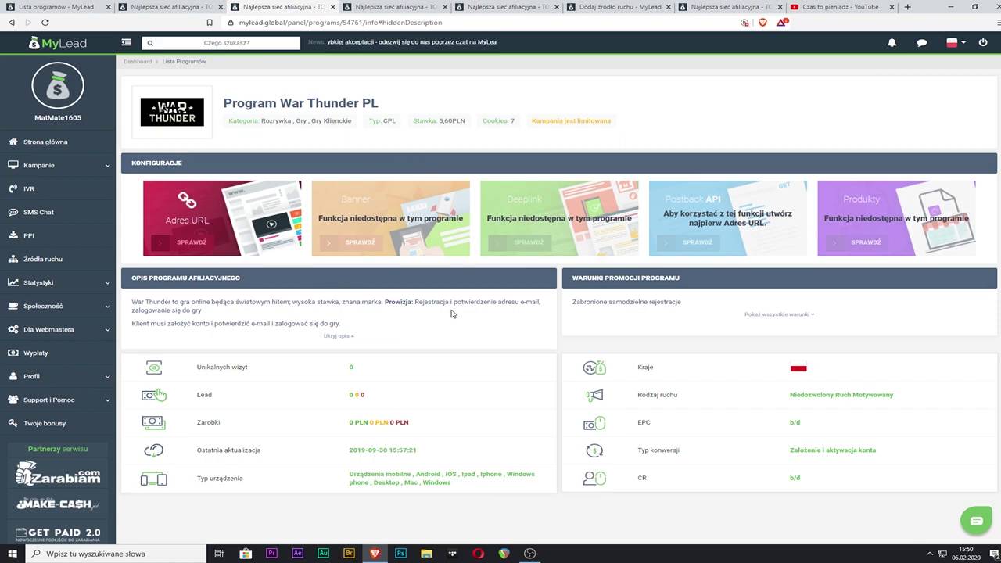
left_click_drag(424, 302, 495, 302)
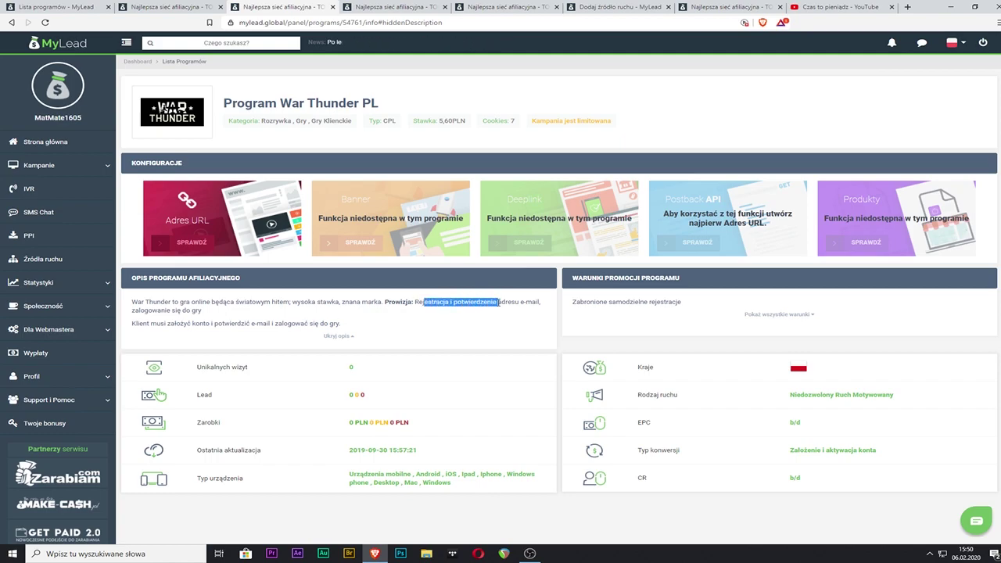
- Search the World of Tanks program page for "pl" and highlight the rate for Poland in the rate list
left_click(165, 7)
scroll(205, 416, "down", 3)
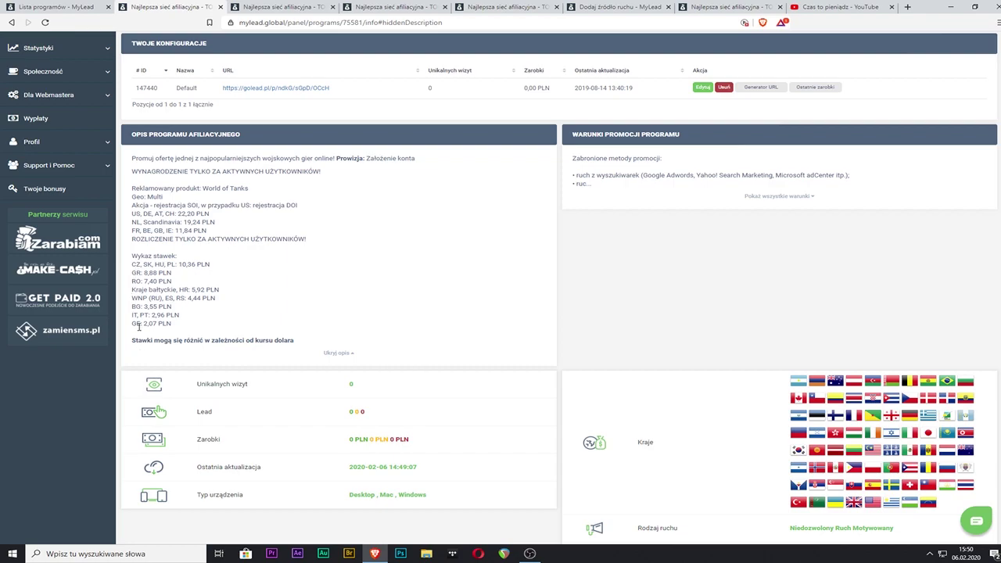
scroll(141, 322, "up", 3)
key("ctrl+f")
type("pl")
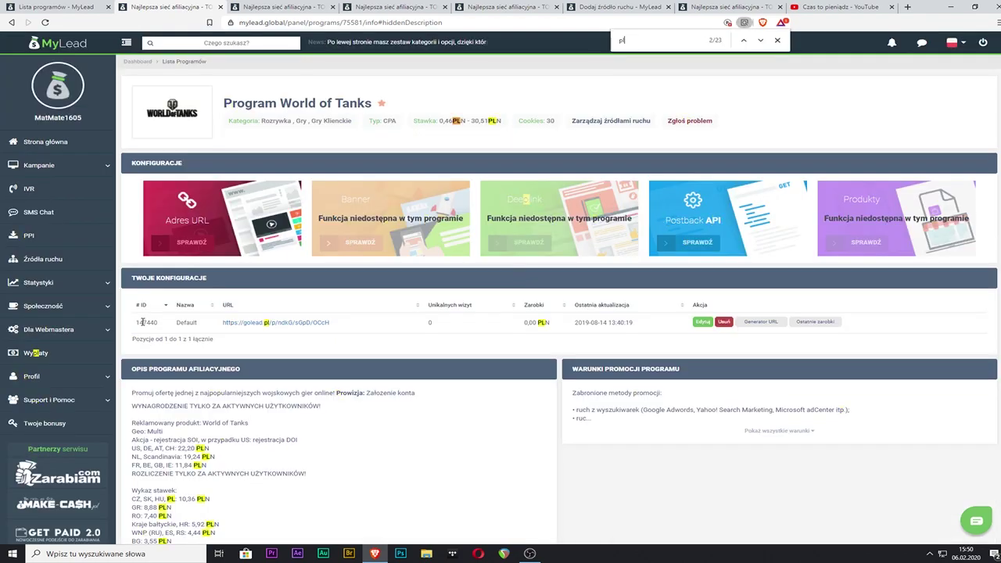
scroll(174, 370, "down", 2)
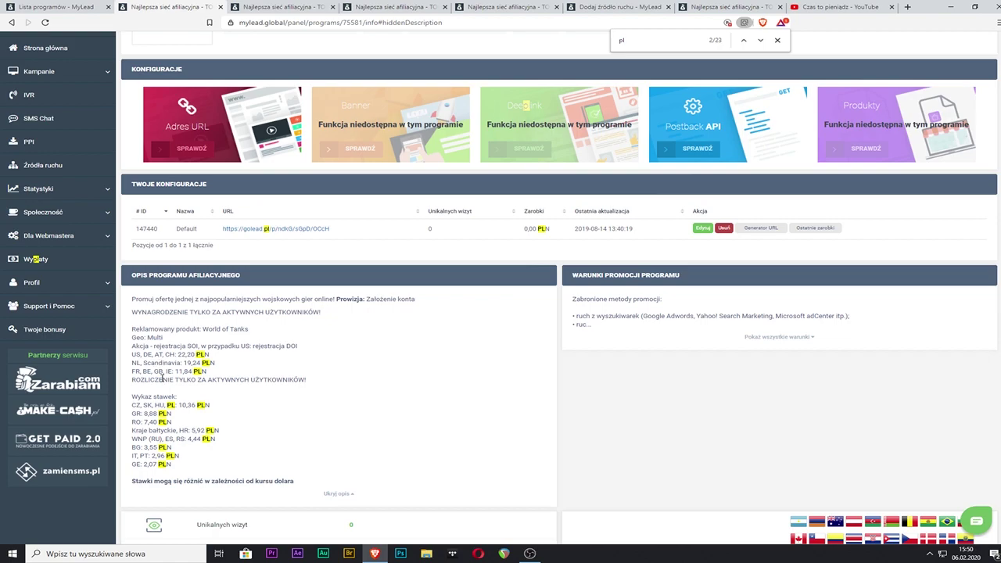
left_click_drag(166, 405, 220, 406)
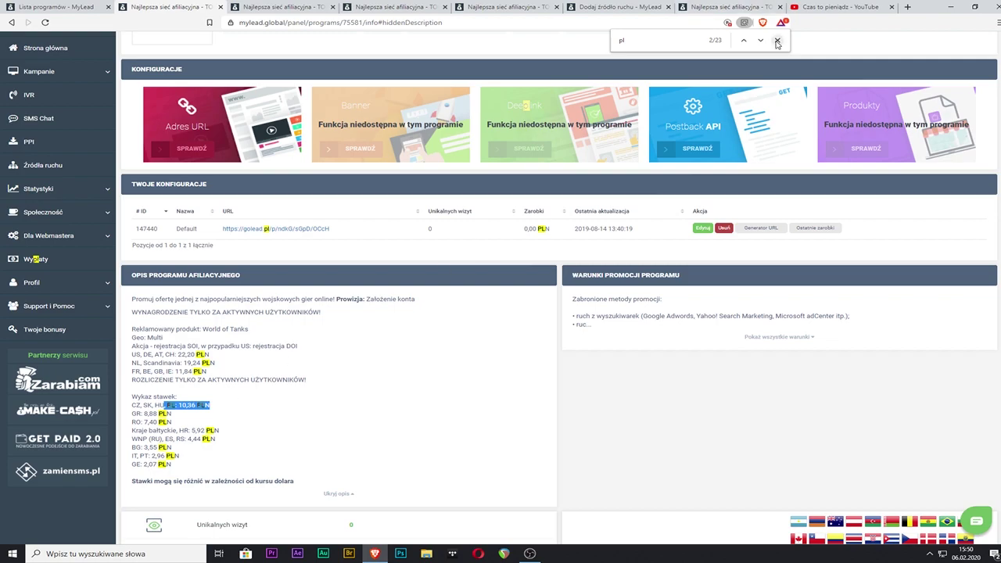
key("Escape")
left_click(189, 425)
- Review the World of Tanks rate list again, marking the row for CZ, SK, HU and PL
scroll(293, 86, "up", 2)
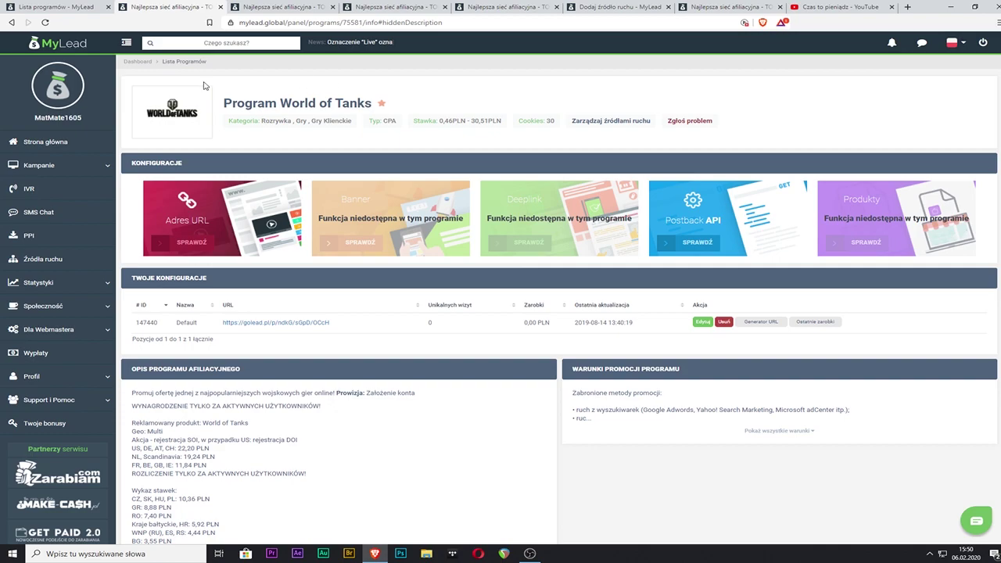
scroll(313, 180, "down", 2)
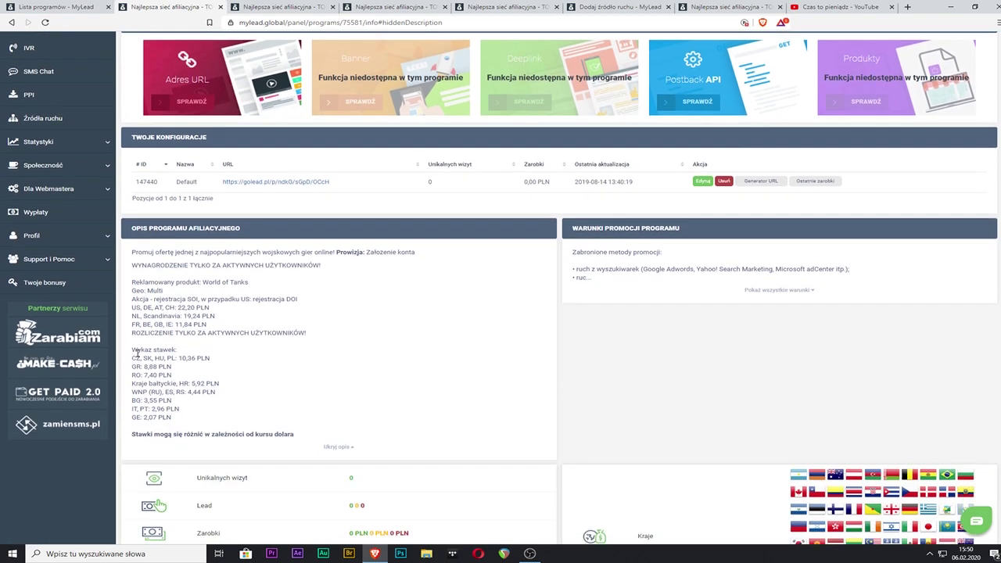
left_click_drag(138, 356, 234, 365)
left_click(235, 364)
scroll(234, 360, "up", 2)
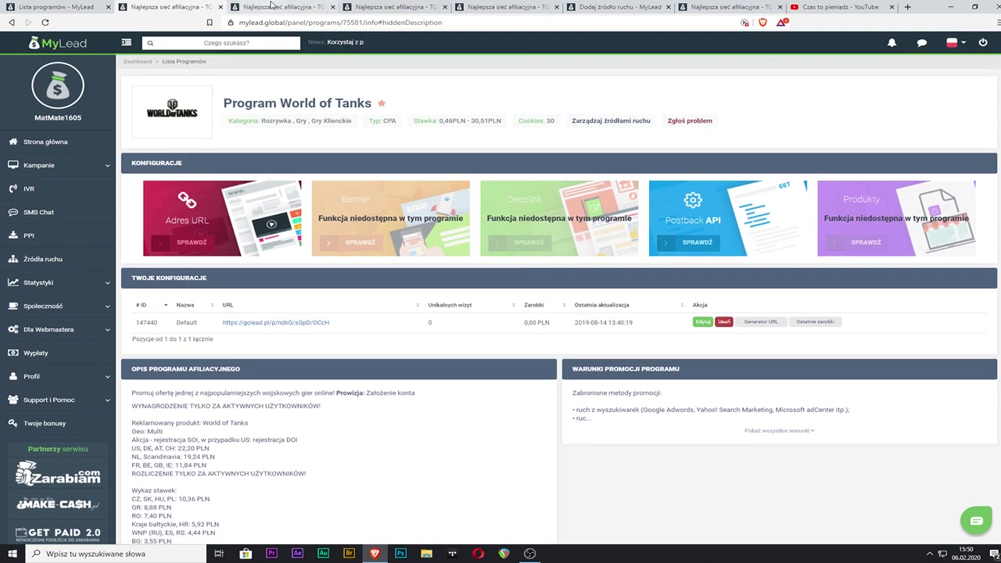
- Switch between the War Thunder PL, Crossout - PL and World of Tanks pages to compare their offers once more
left_click(274, 6)
left_click(390, 7)
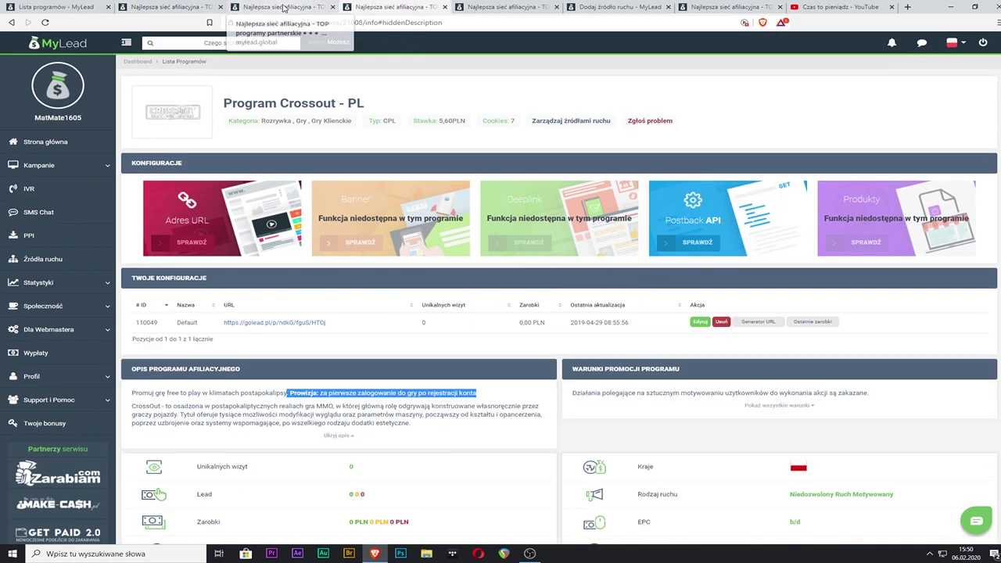
left_click(168, 6)
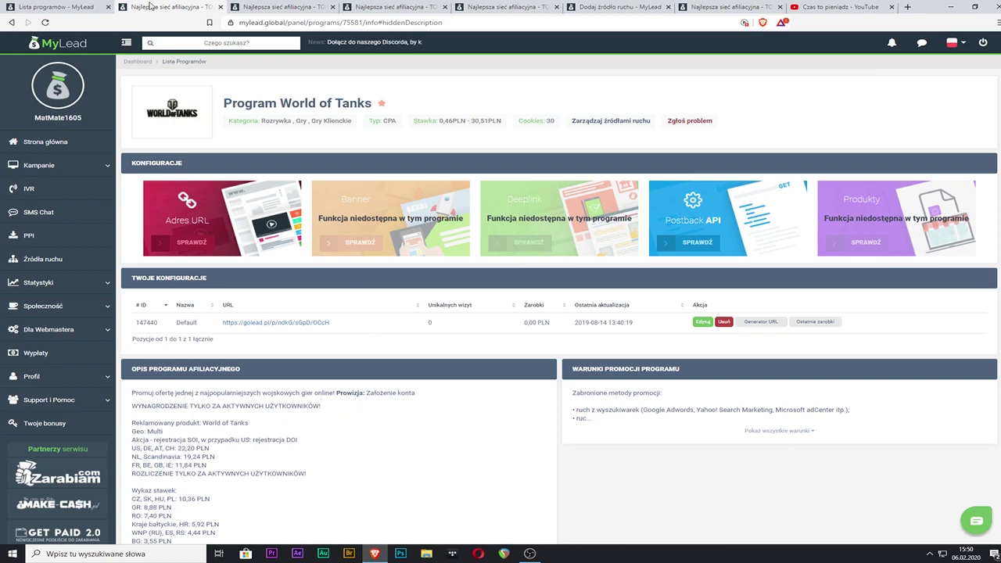
left_click(250, 7)
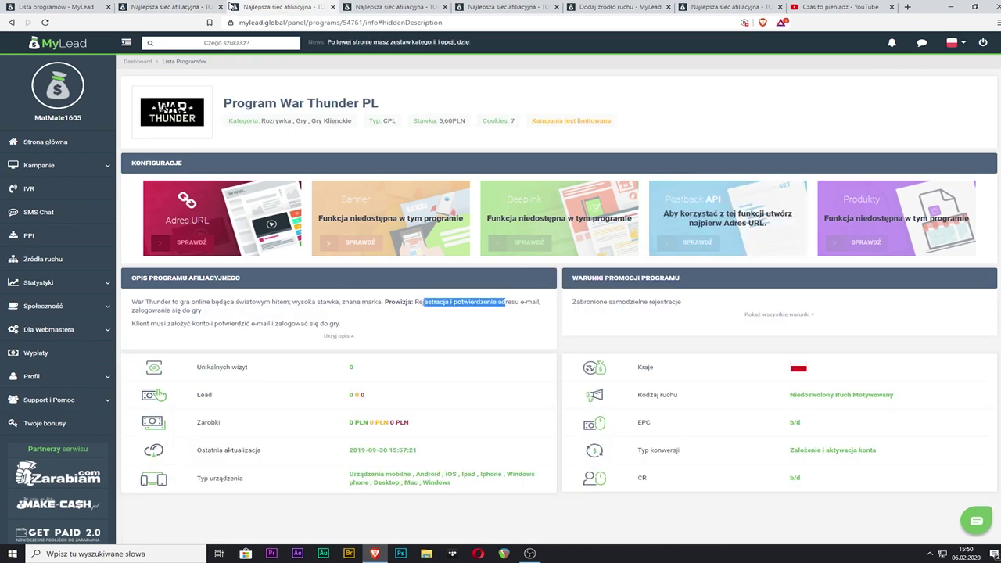
- Close the World of Tanks, War Thunder PL and Crossout - PL program pages
left_click(221, 7)
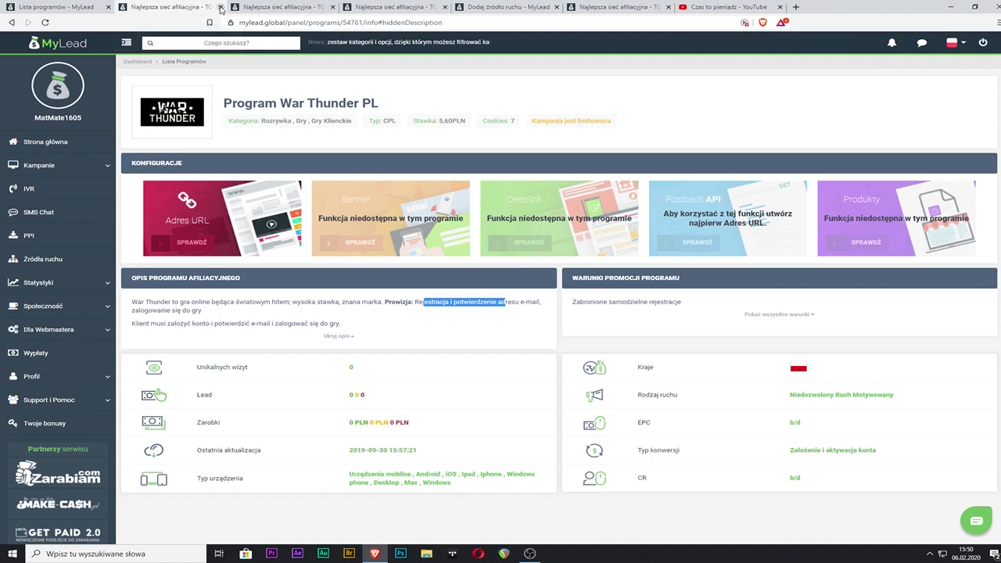
left_click(220, 7)
left_click(221, 7)
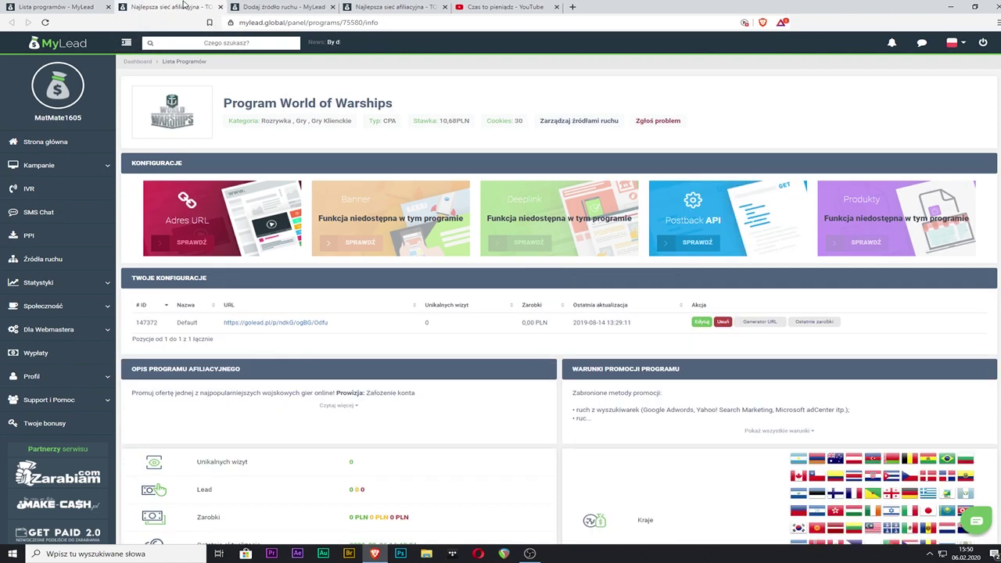
- Open the full campaign list in place of World of Warships and close the traffic-source page and the remaining program page
left_click(61, 168)
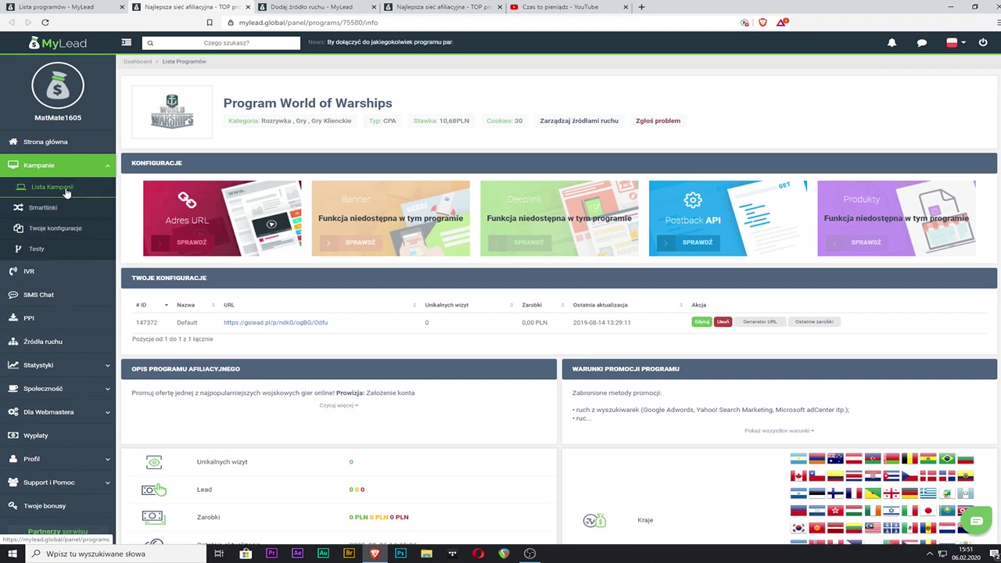
left_click(68, 191)
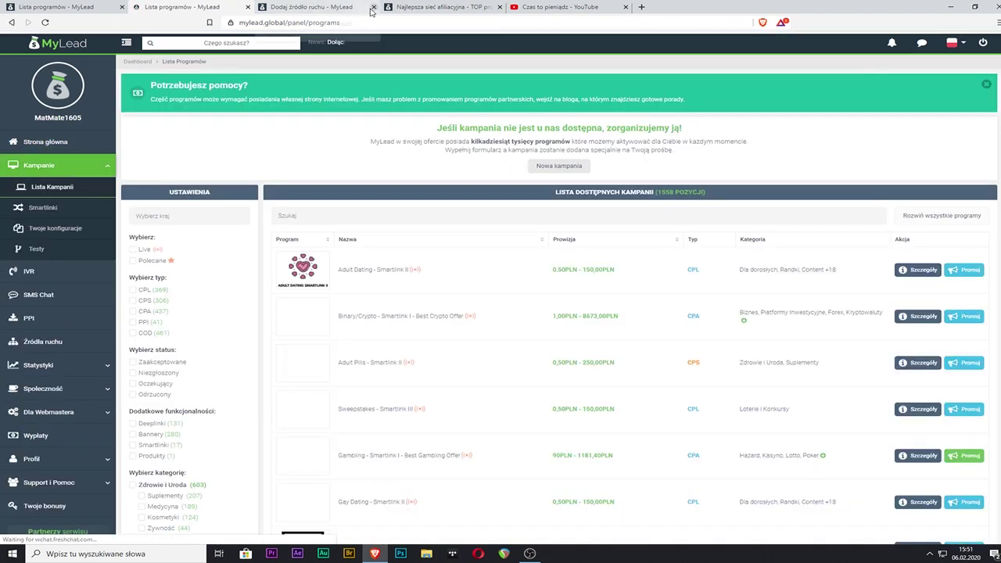
left_click(372, 7)
left_click(372, 7)
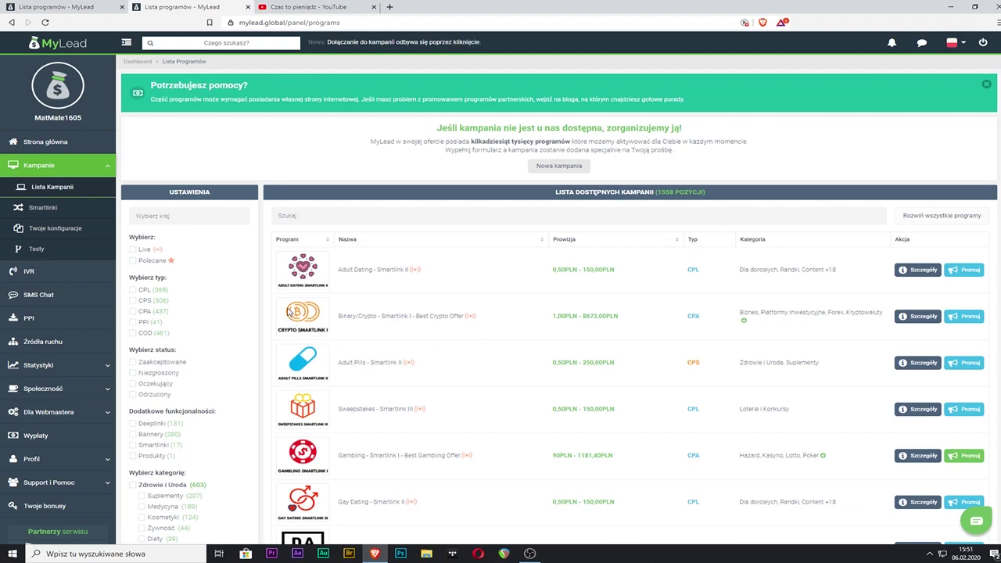
- Search the page for "biz" and filter the campaigns by Platformy Inwestycyjne under Biznes, leaving the COD type unselected
left_click_drag(581, 316, 623, 323)
left_click(231, 335)
key("ctrl+f")
type("b")
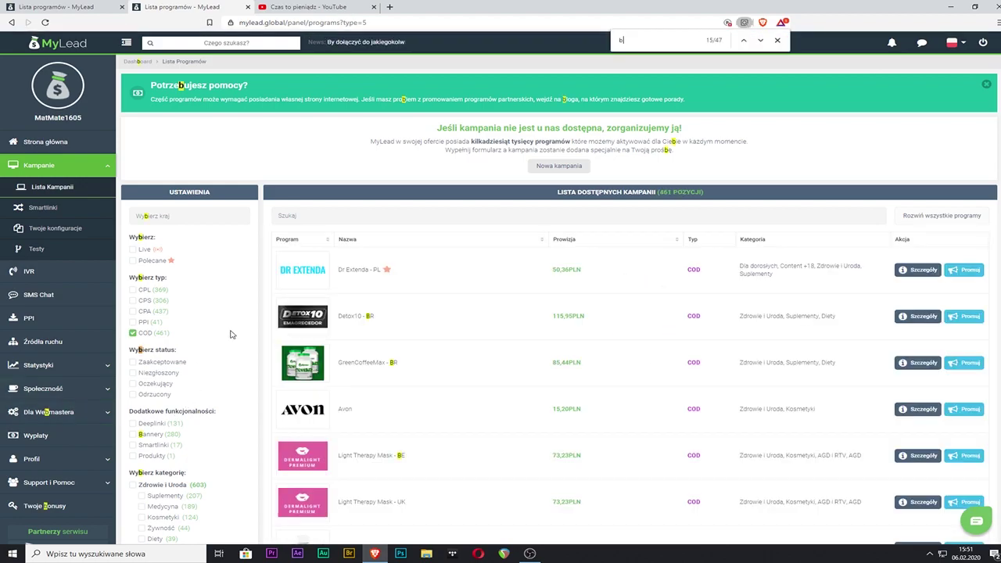
type("iz")
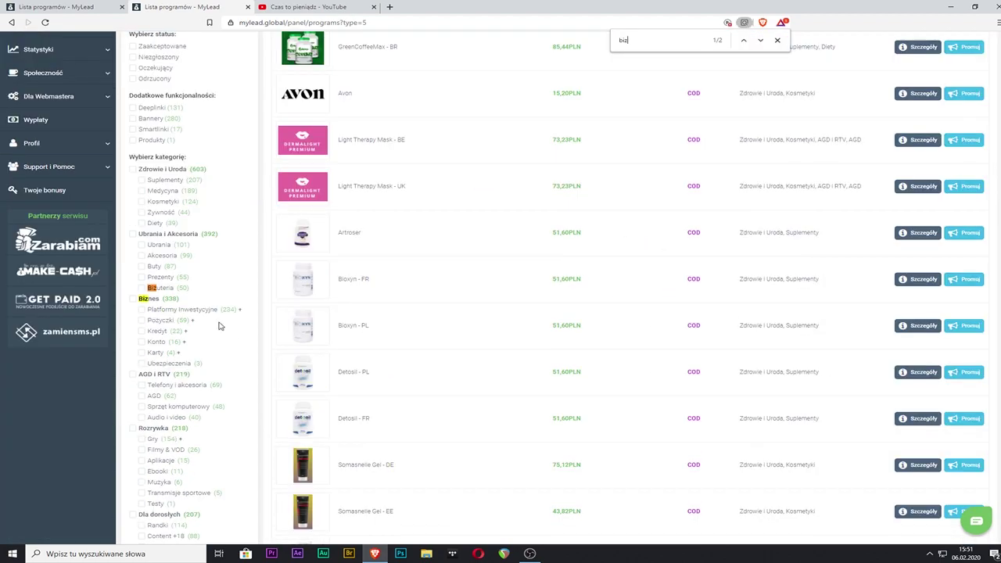
left_click(208, 310)
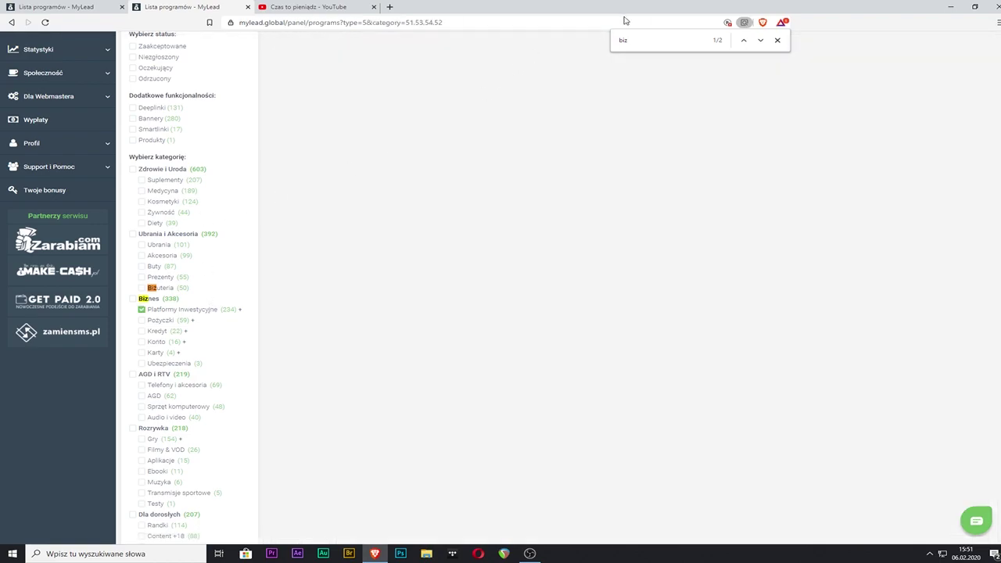
left_click(777, 40)
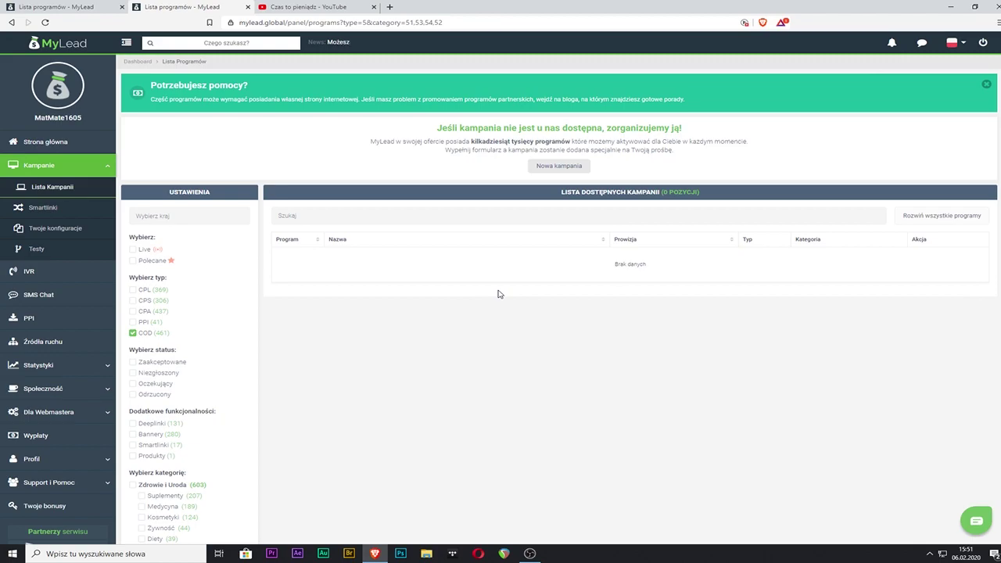
left_click(132, 332)
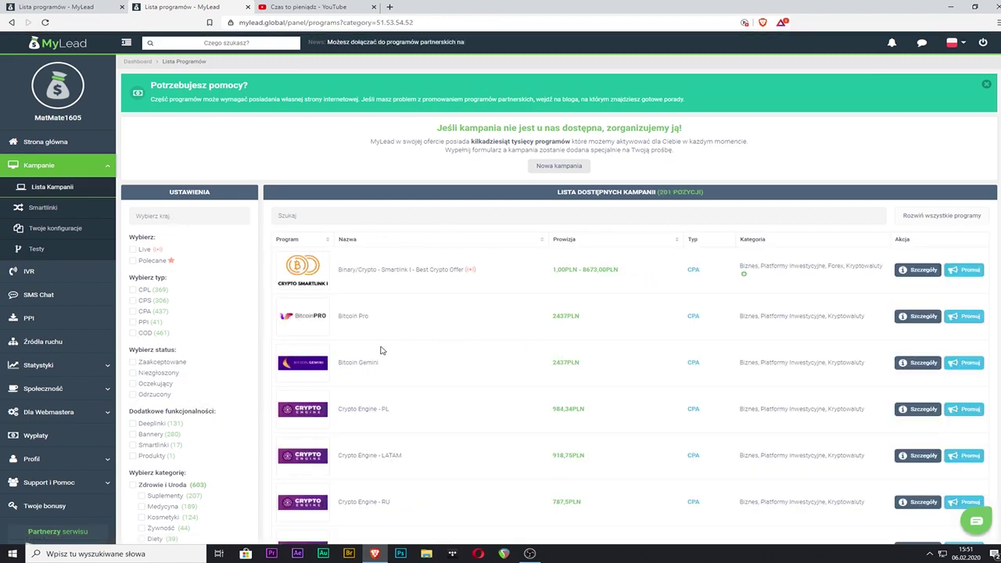
- Browse the commissions of the investment platform campaigns and check the Crypto Engine - PL rate
scroll(382, 351, "down", 1)
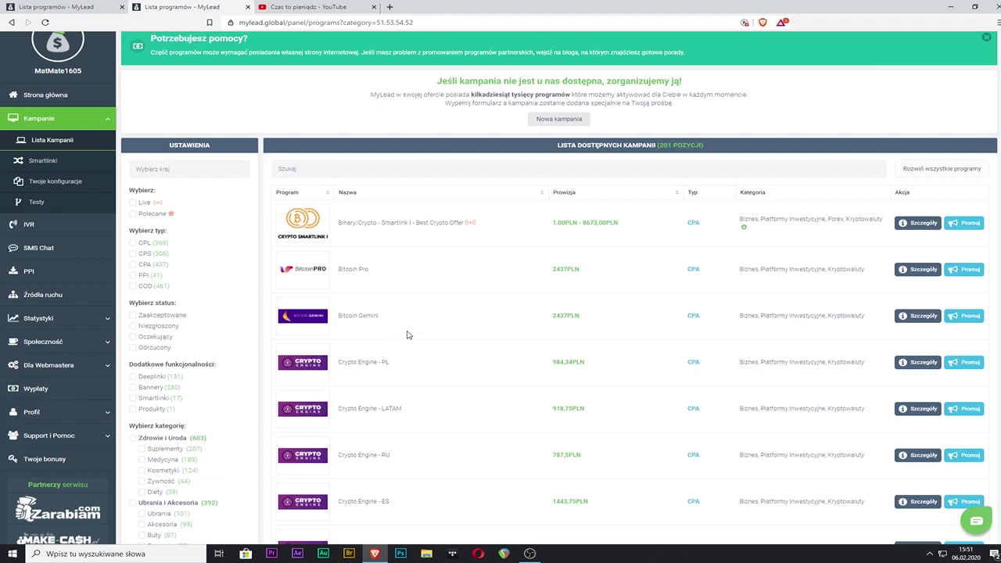
scroll(399, 313, "down", 2)
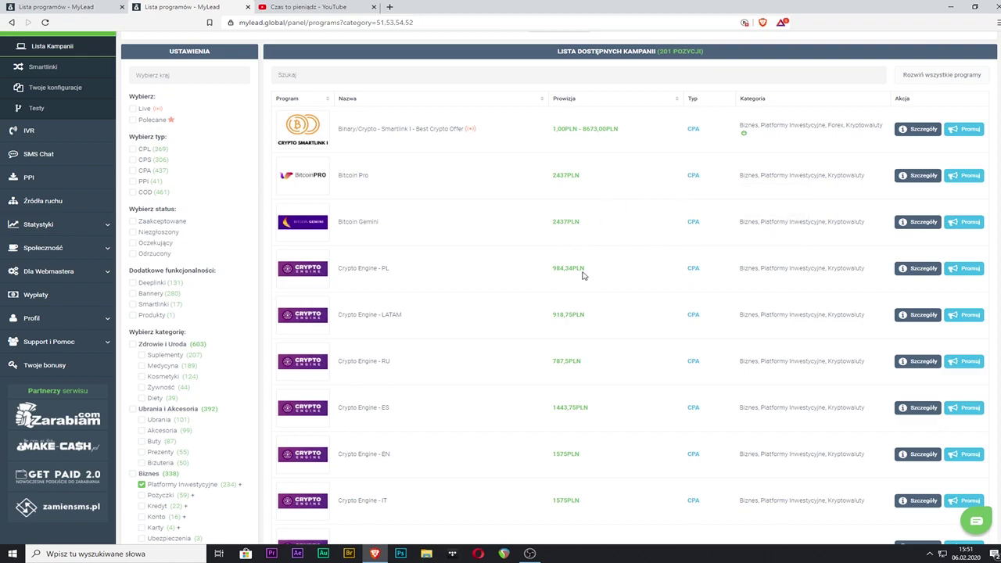
scroll(516, 212, "down", 4)
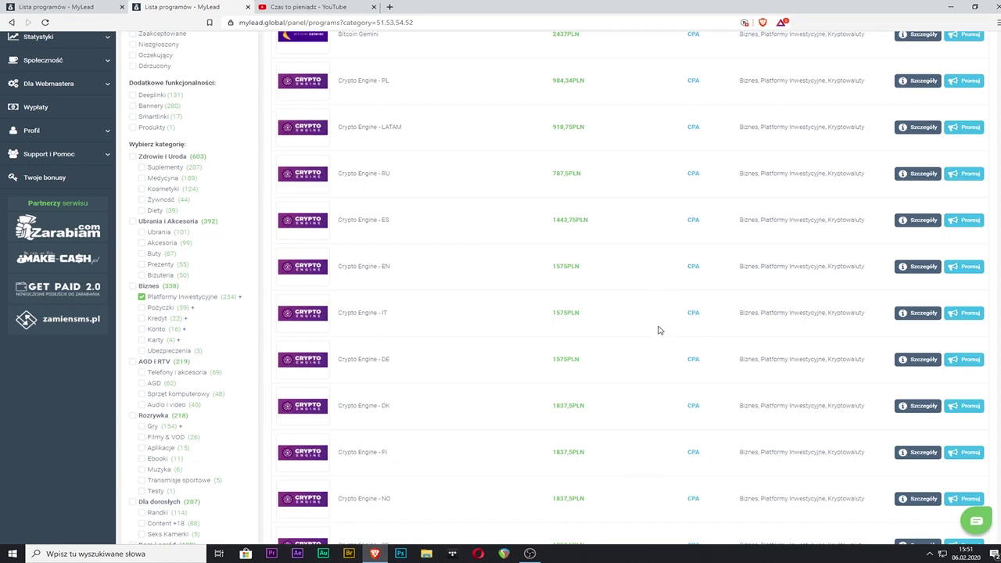
scroll(678, 477, "up", 7)
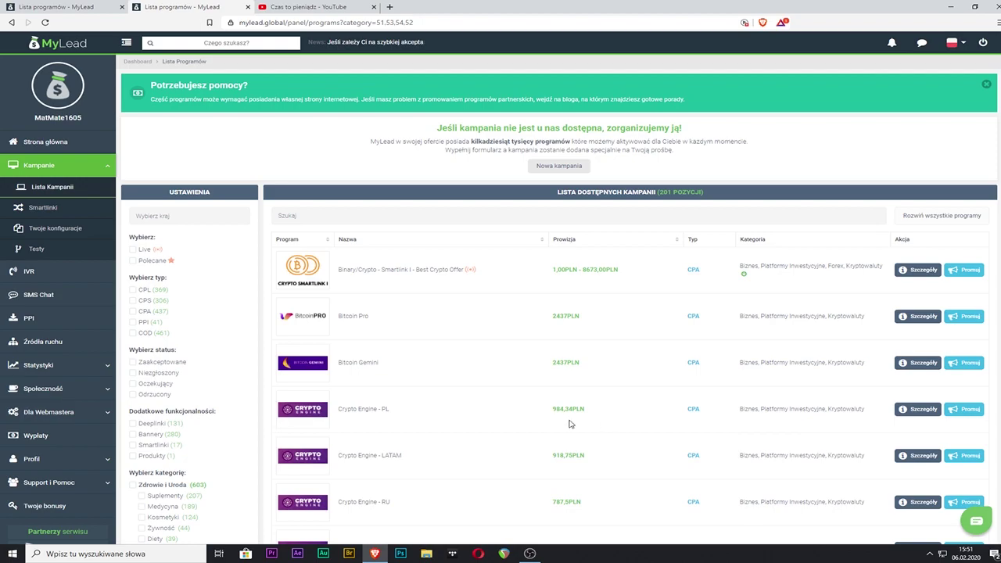
left_click_drag(551, 409, 587, 414)
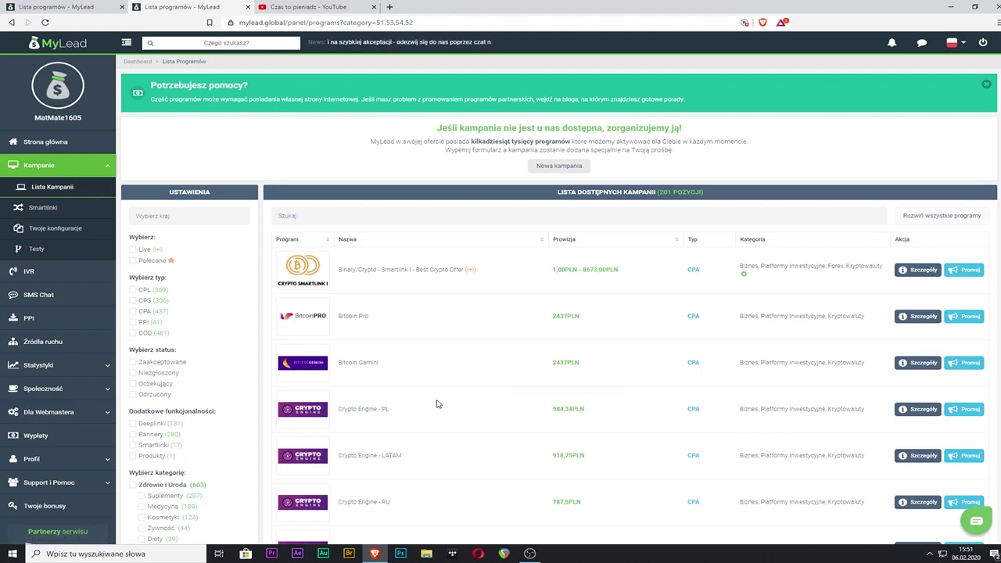
- Open the Crypto Engine - PL program and expand its description to check the required deposit against the rate
left_click(347, 414)
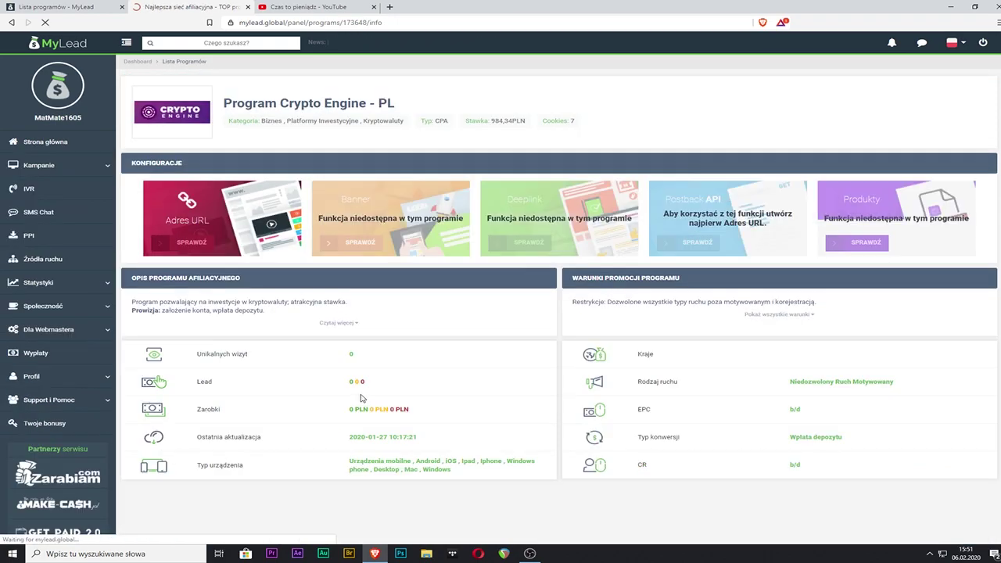
scroll(429, 286, "down", 1)
left_click_drag(217, 217, 247, 216)
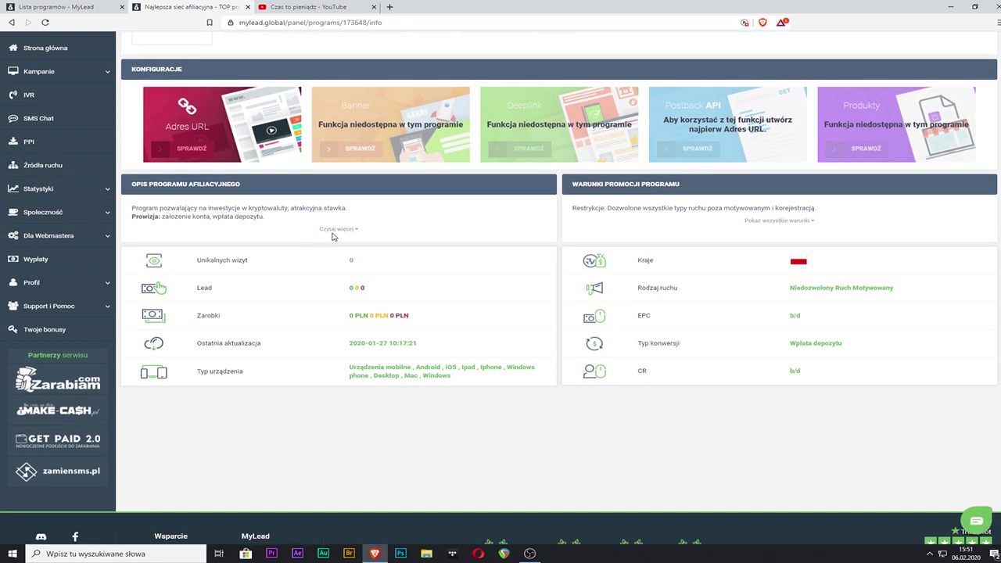
left_click(332, 231)
left_click_drag(186, 230, 217, 229)
left_click(231, 234)
scroll(232, 234, "up", 2)
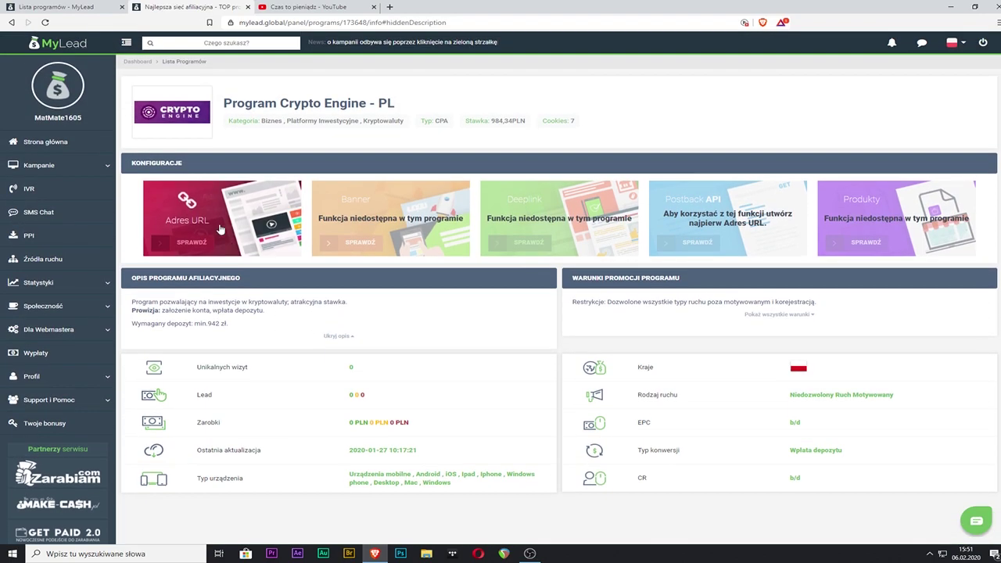
left_click_drag(208, 322, 233, 327)
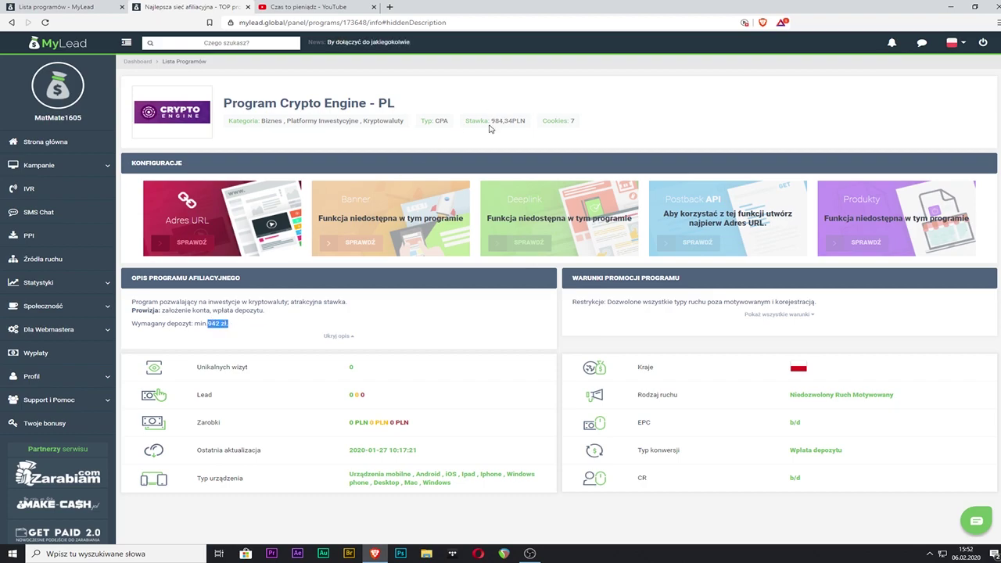
- Return to the investment platform campaigns and browse their commissions through to the second page of results
left_click(11, 22)
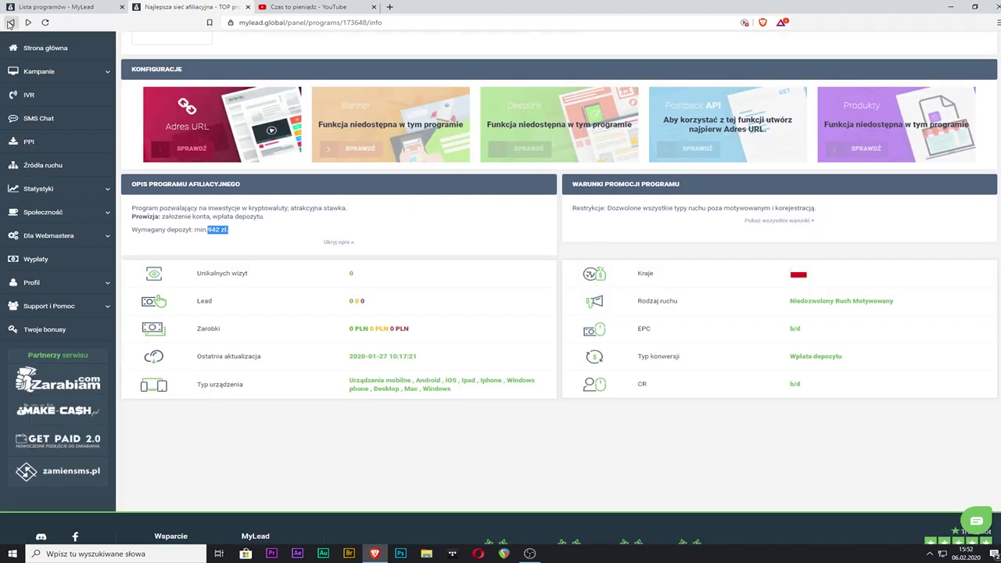
left_click(11, 21)
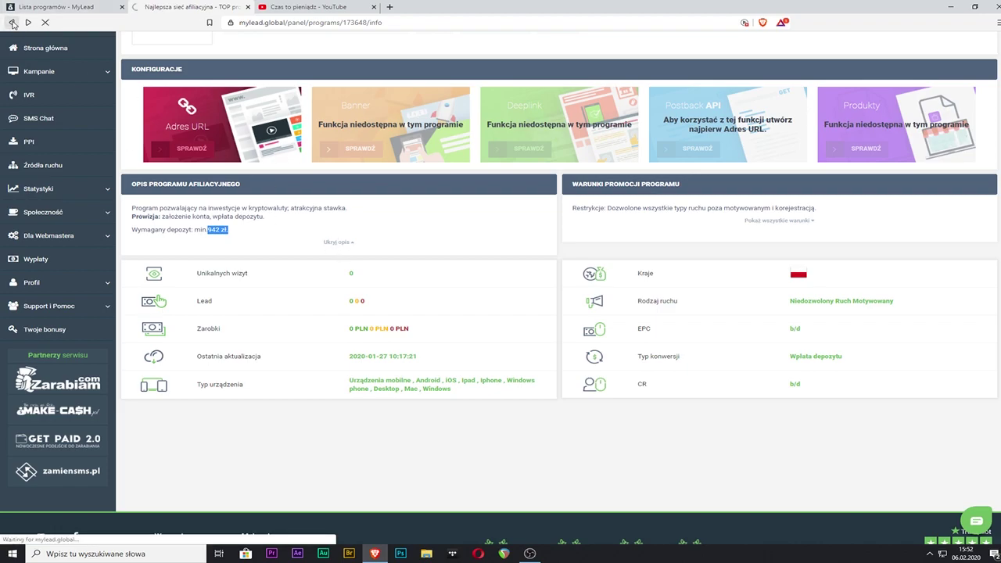
scroll(516, 360, "down", 2)
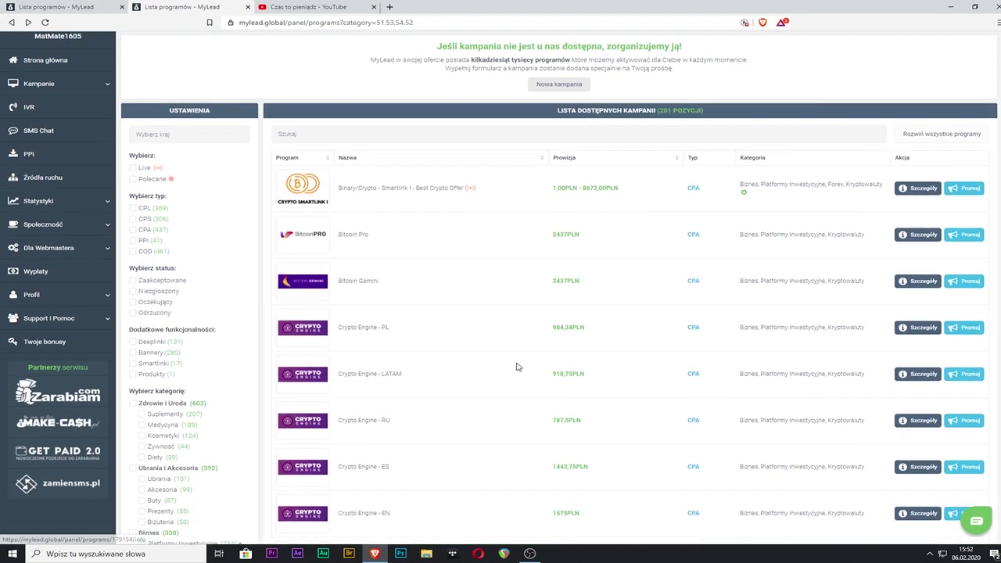
scroll(494, 328, "down", 10)
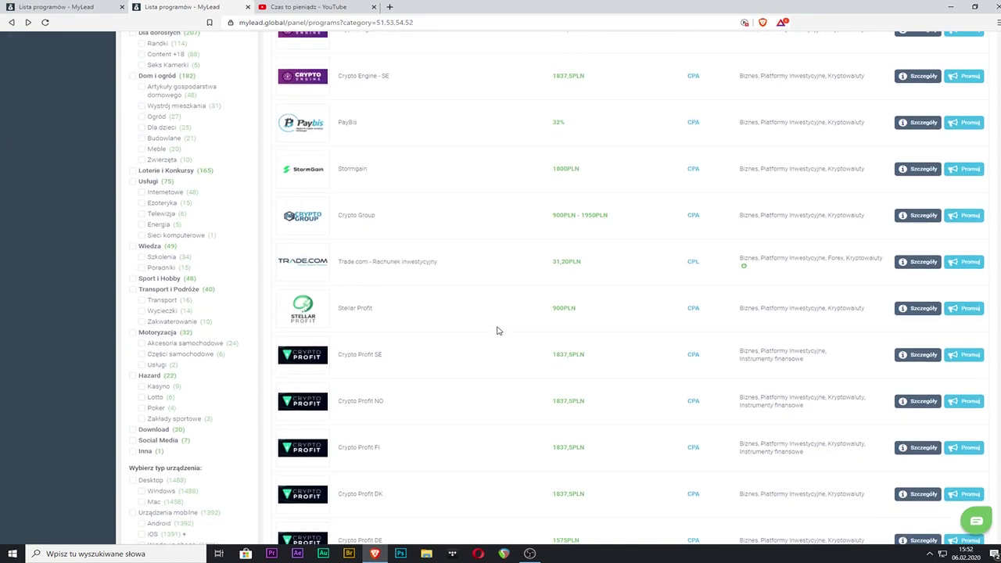
scroll(692, 380, "up", 1)
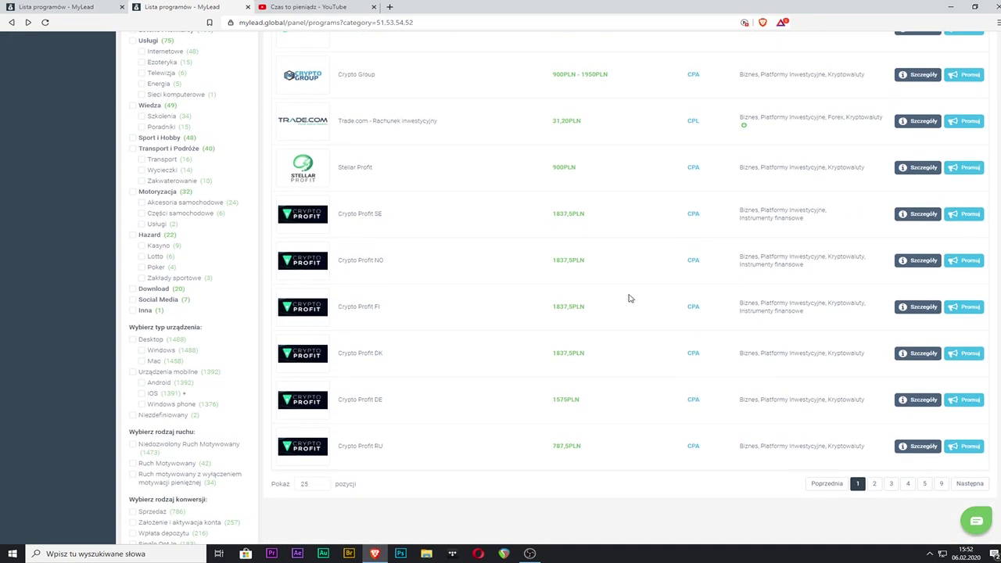
left_click(873, 482)
scroll(399, 307, "up", 2)
scroll(401, 308, "up", 5)
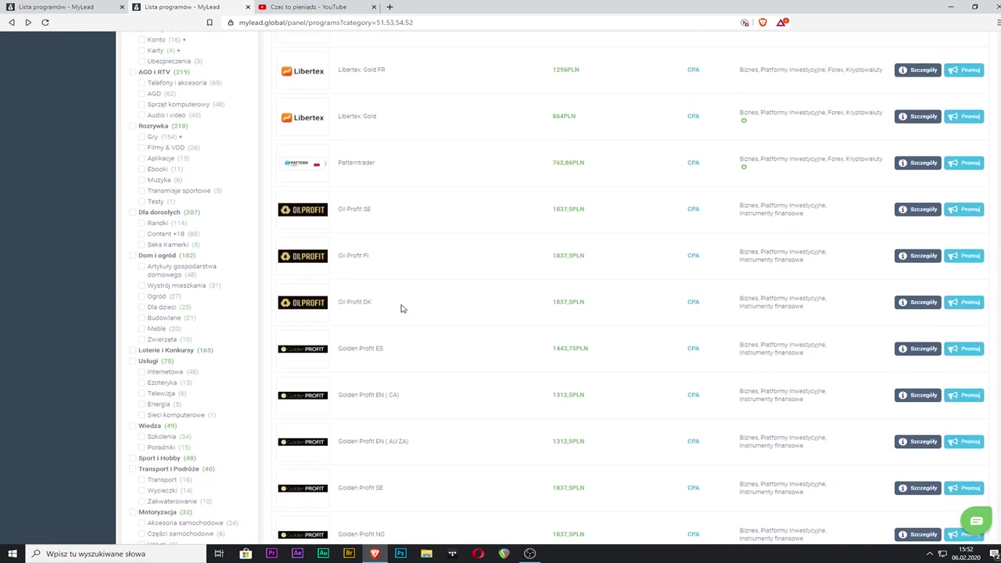
- Filter the Biznes campaigns by Kredyt instead of Platformy Inwestycyjne and review their commissions
left_click(158, 272)
left_click(144, 250)
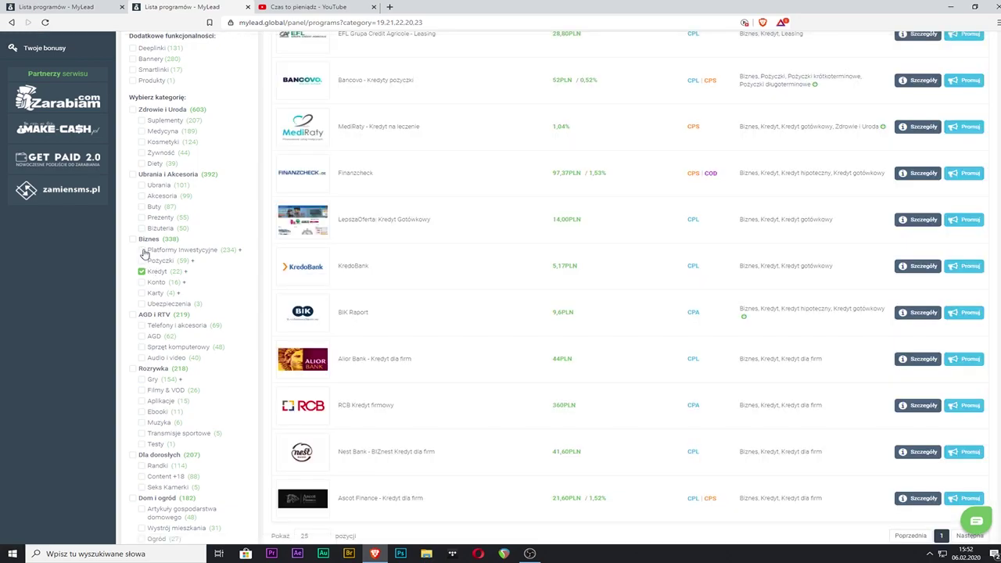
scroll(352, 282, "up", 5)
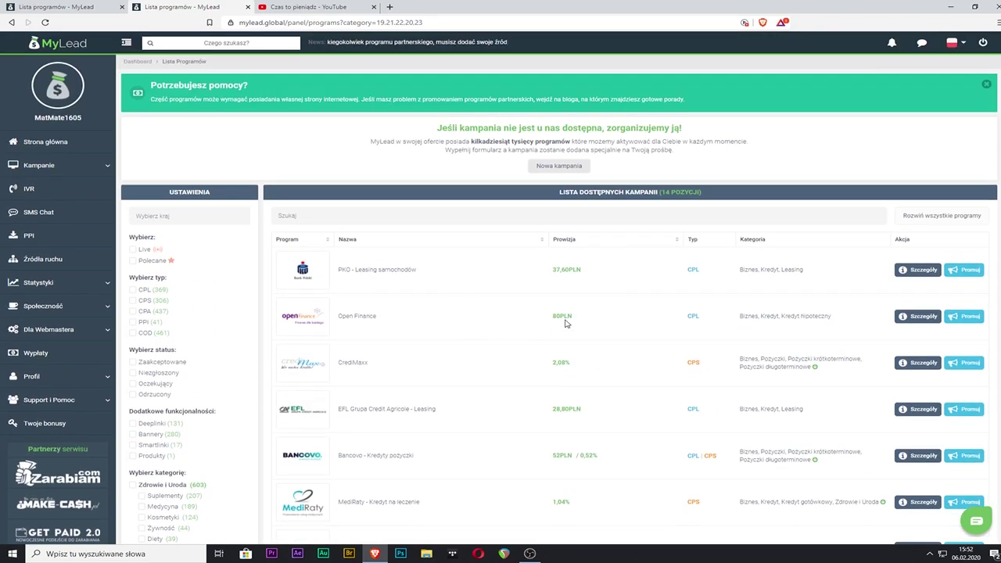
scroll(509, 329, "down", 5)
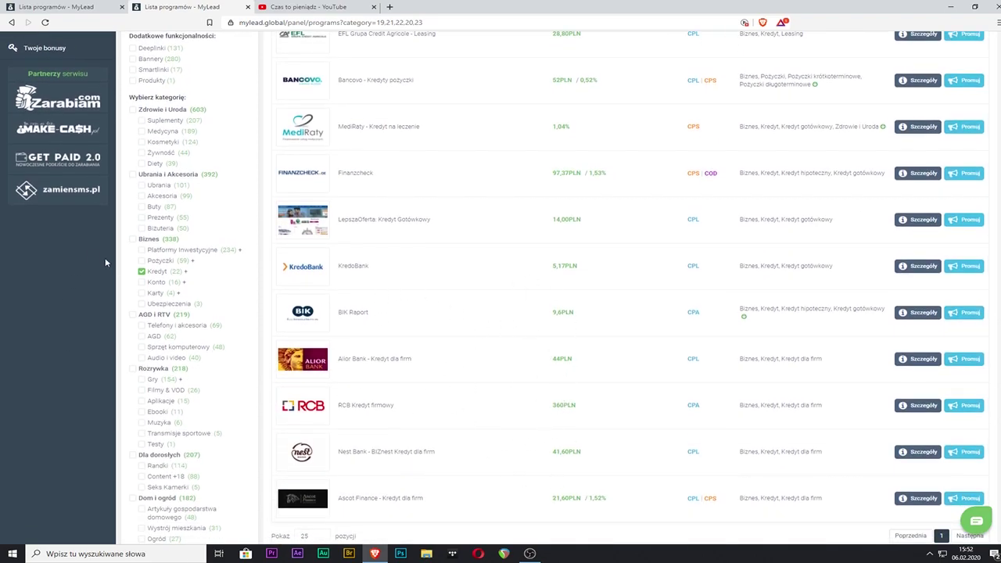
- Replace the Kredyt filter with Sprzęt komputerowy under AGD i RTV
left_click(141, 273)
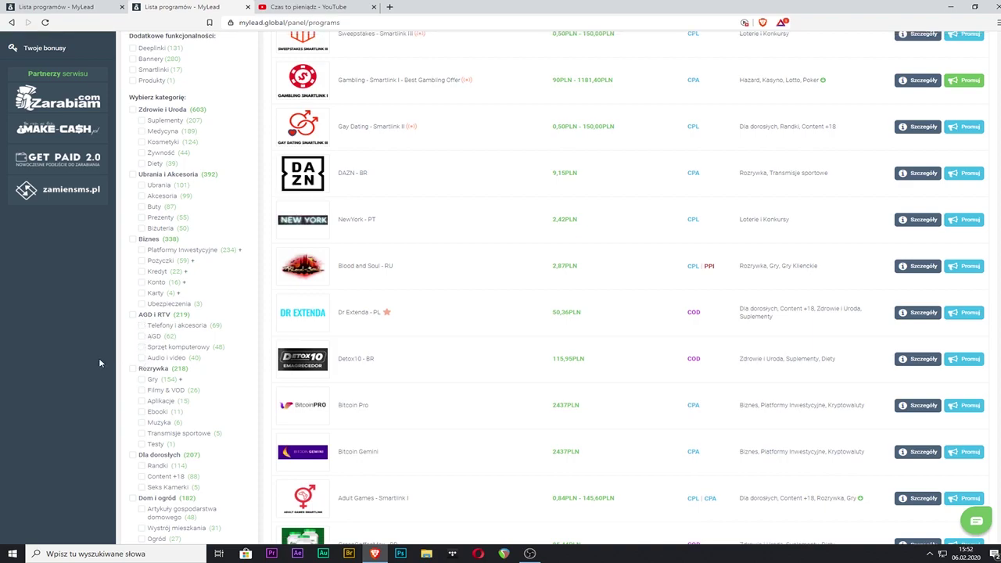
scroll(99, 357, "down", 1)
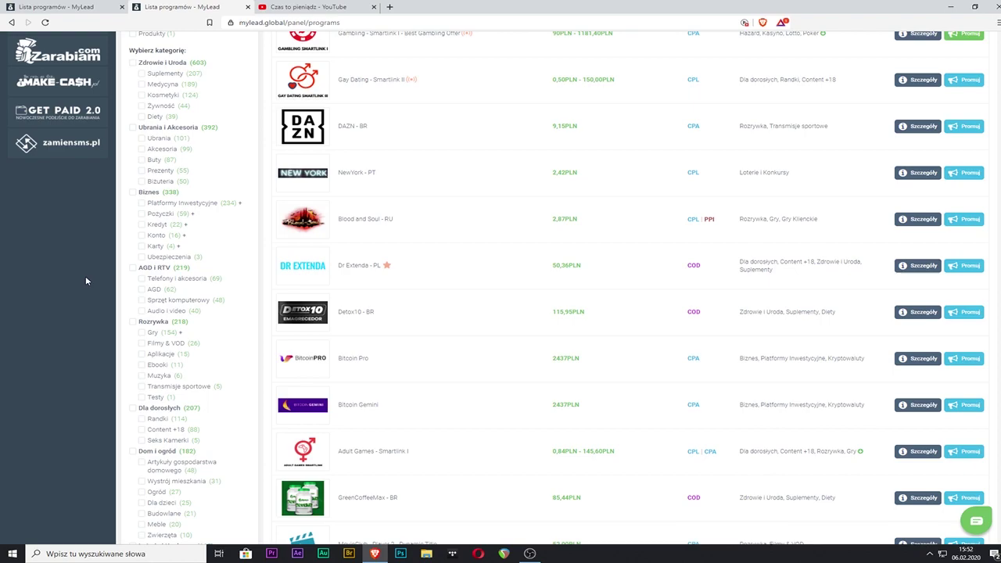
left_click(141, 300)
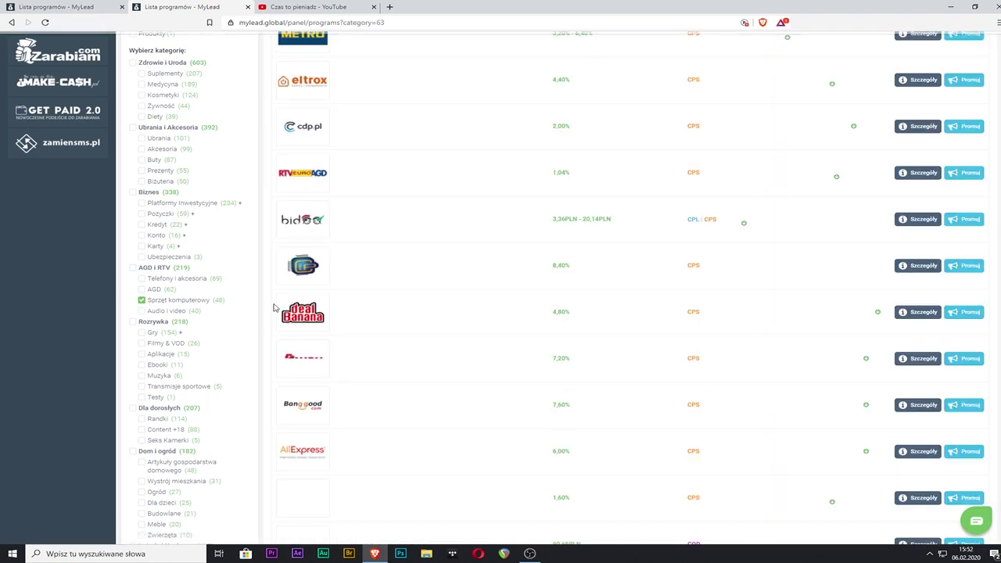
scroll(412, 275, "up", 3)
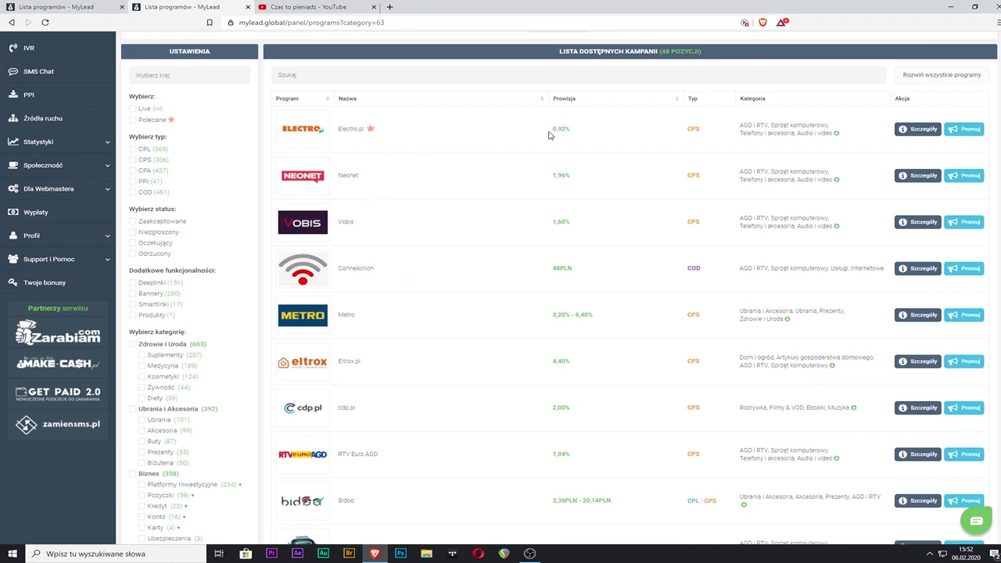
- Examine the commissions of the computer equipment campaigns, starting with Electro.pl and Neonet
left_click_drag(550, 136, 599, 139)
left_click(599, 139)
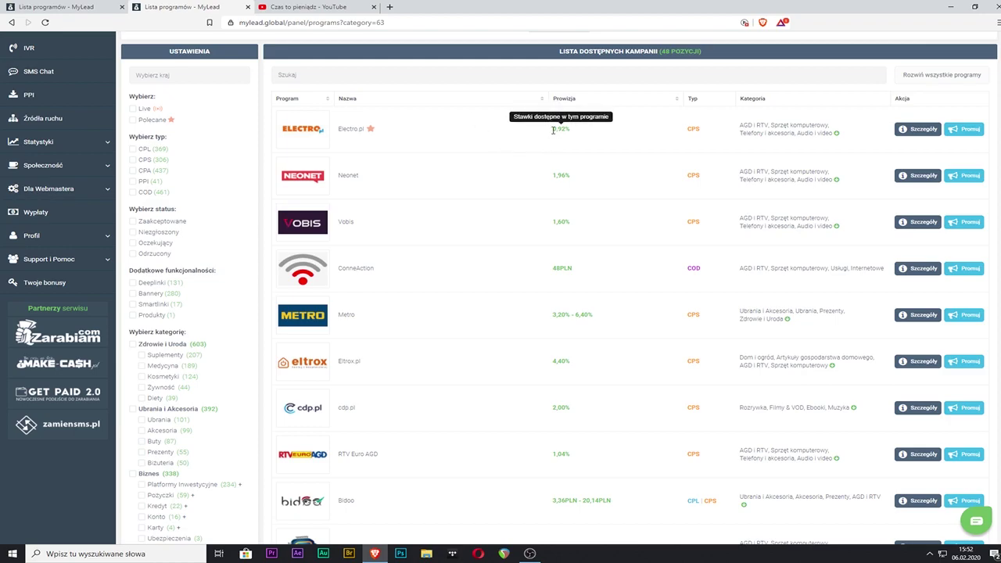
left_click_drag(550, 130, 578, 130)
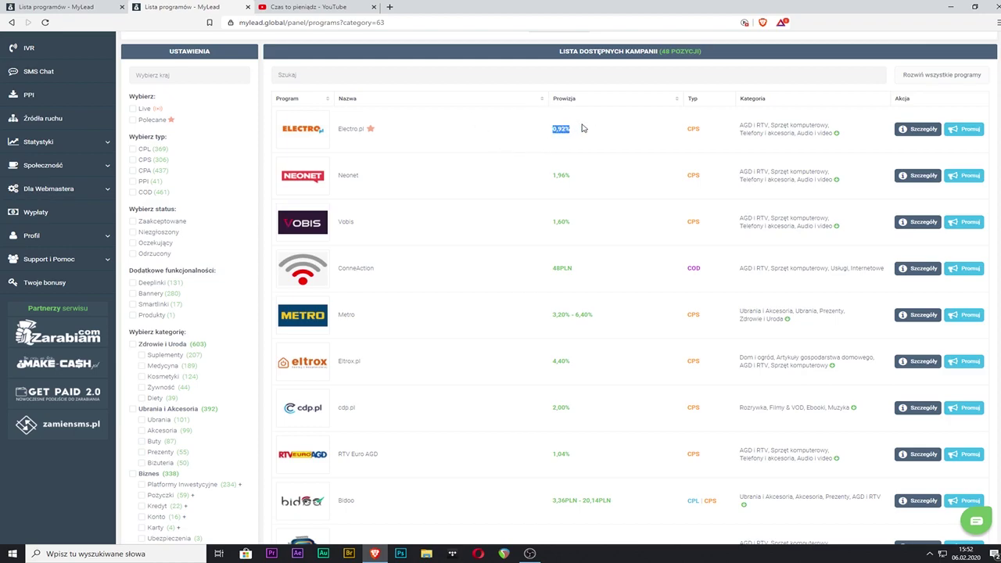
left_click_drag(548, 176, 604, 171)
scroll(600, 173, "down", 2)
scroll(494, 248, "down", 3)
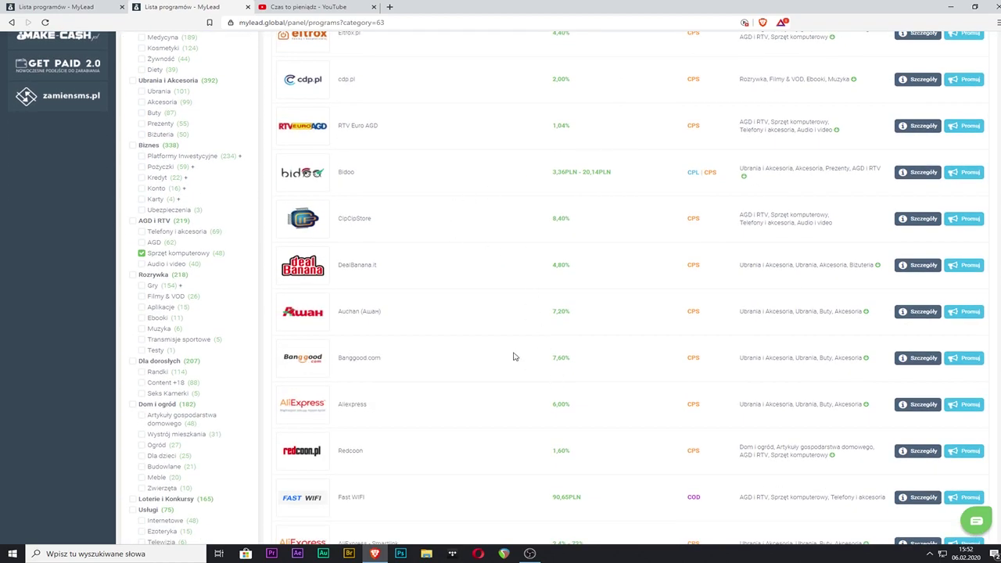
scroll(524, 403, "down", 4)
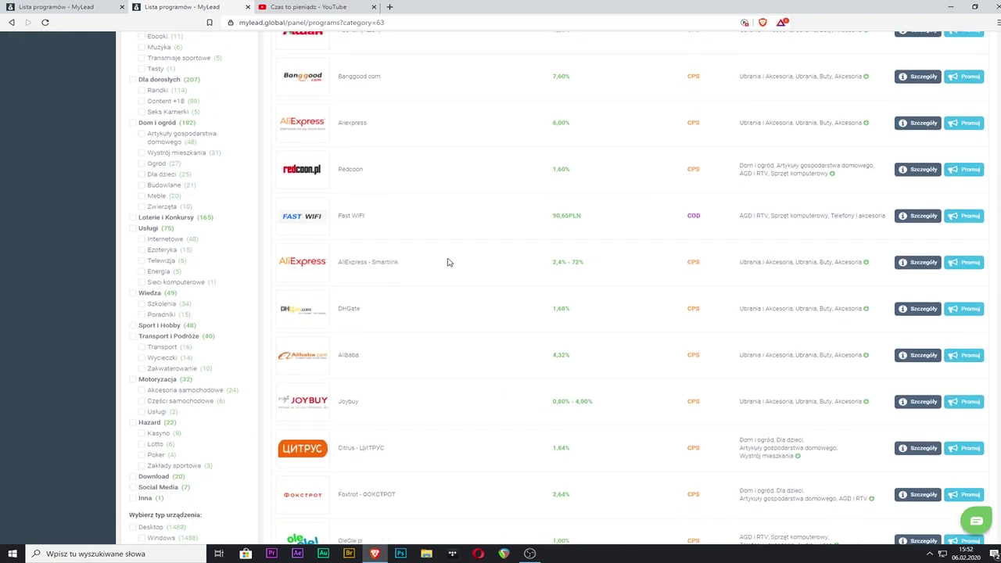
scroll(448, 261, "down", 2)
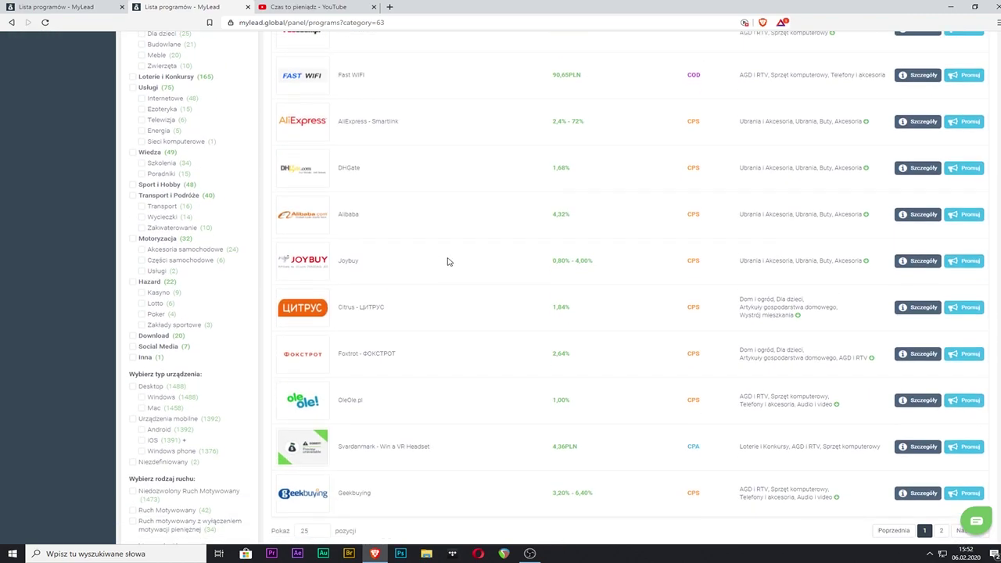
scroll(448, 261, "down", 3)
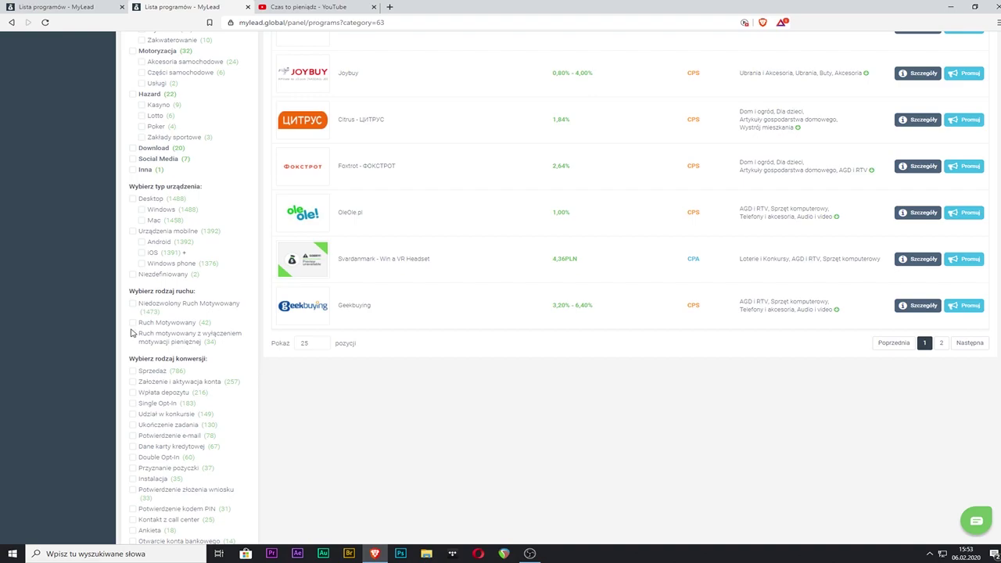
scroll(360, 399, "up", 3)
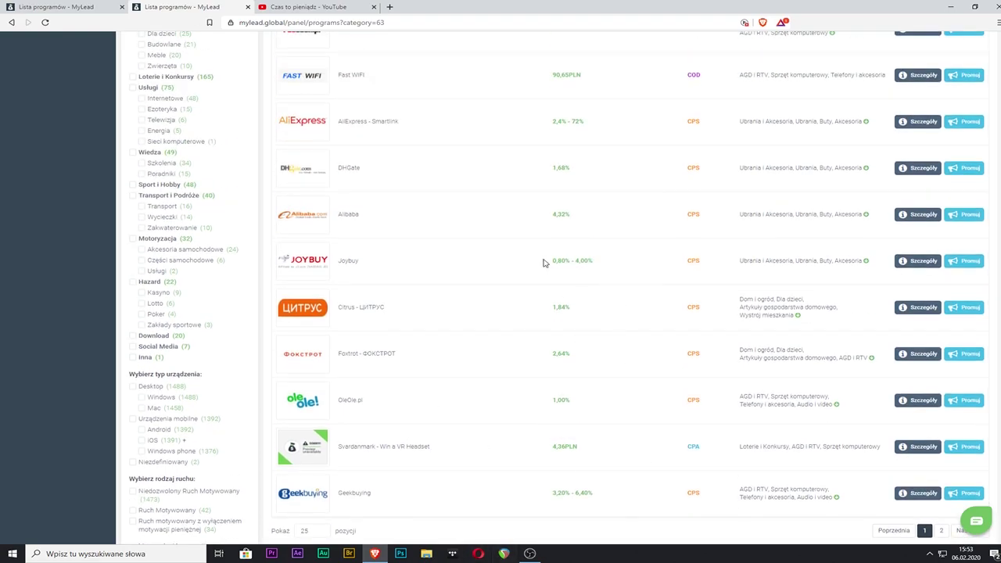
- Add the Szkolenia category under Wiedza to the filter and browse the first two pages of campaigns
left_click(148, 163)
scroll(418, 234, "up", 15)
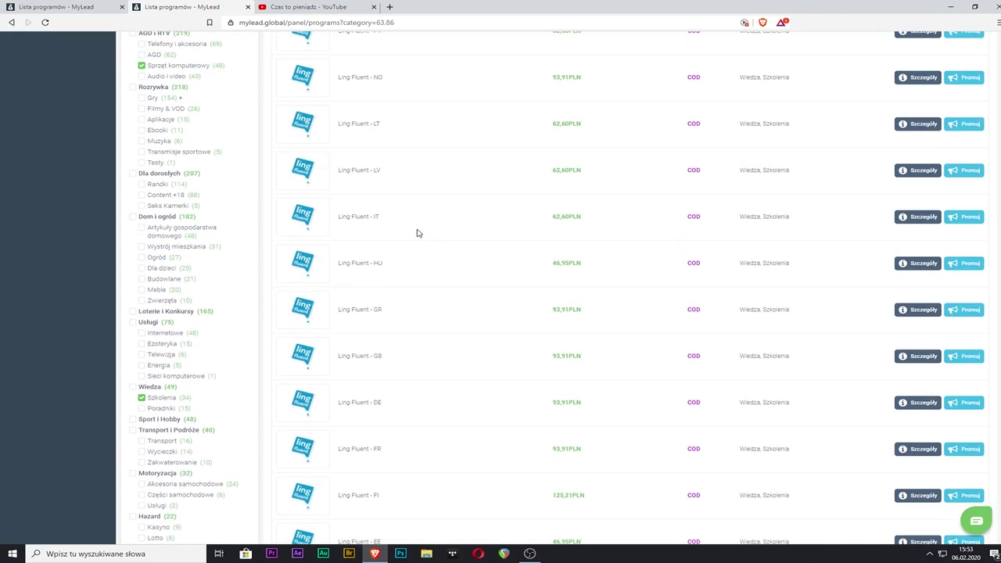
scroll(417, 234, "down", 2)
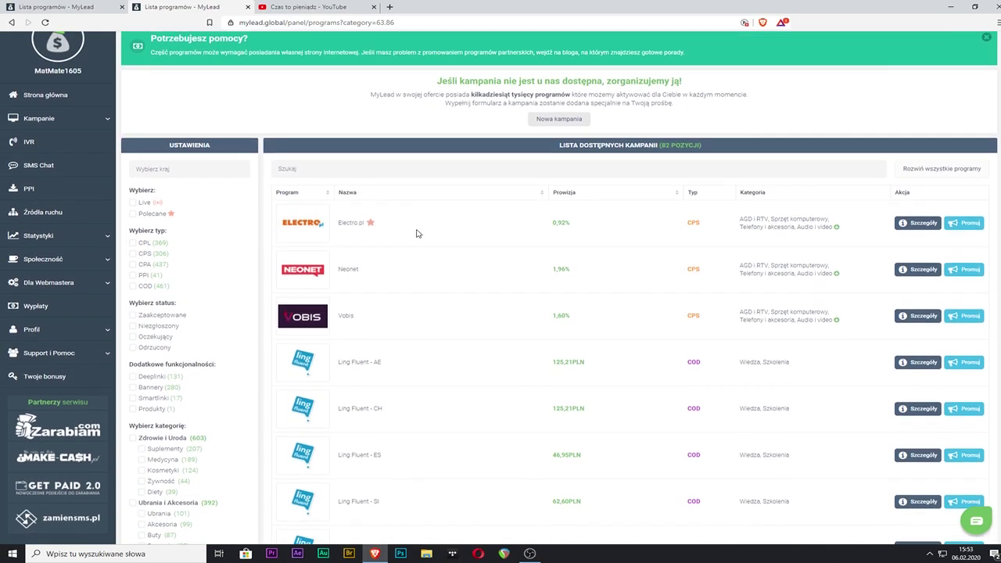
scroll(417, 234, "down", 1)
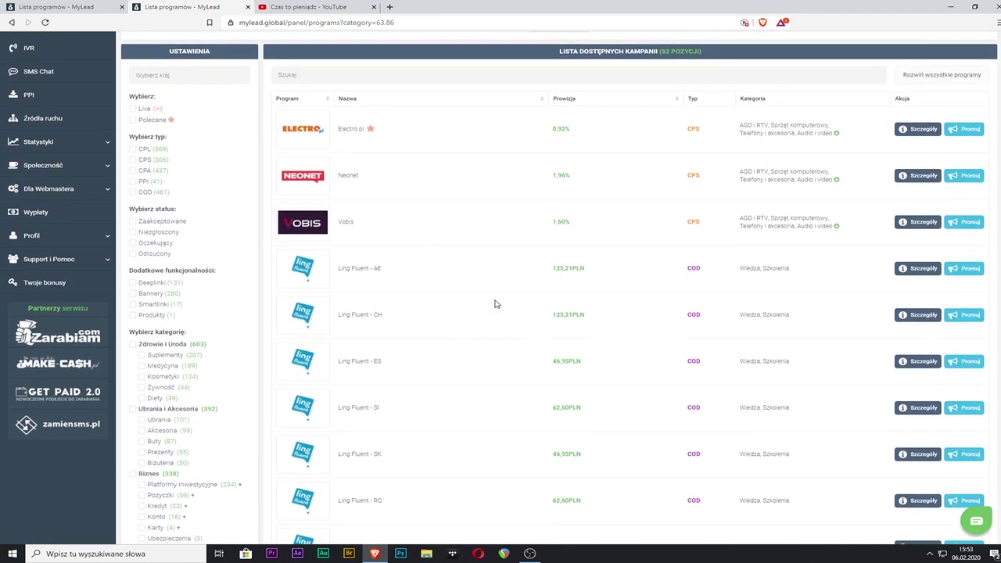
scroll(381, 286, "down", 4)
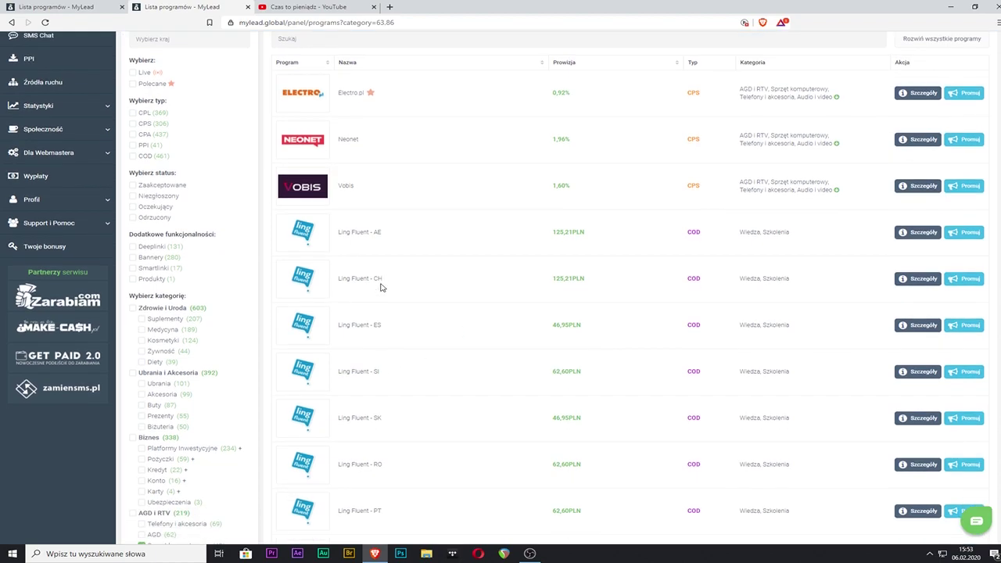
scroll(381, 289, "down", 2)
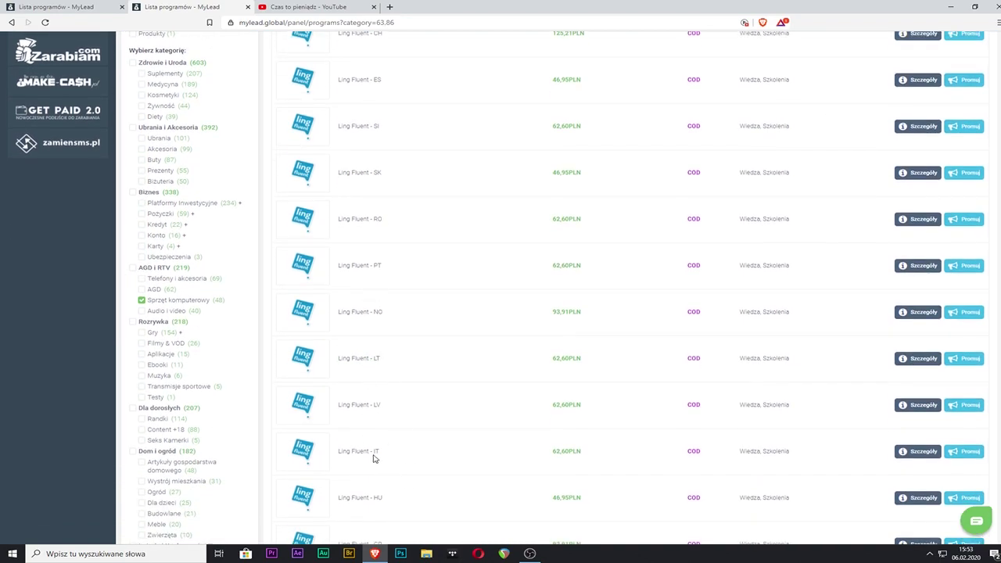
scroll(453, 437, "down", 6)
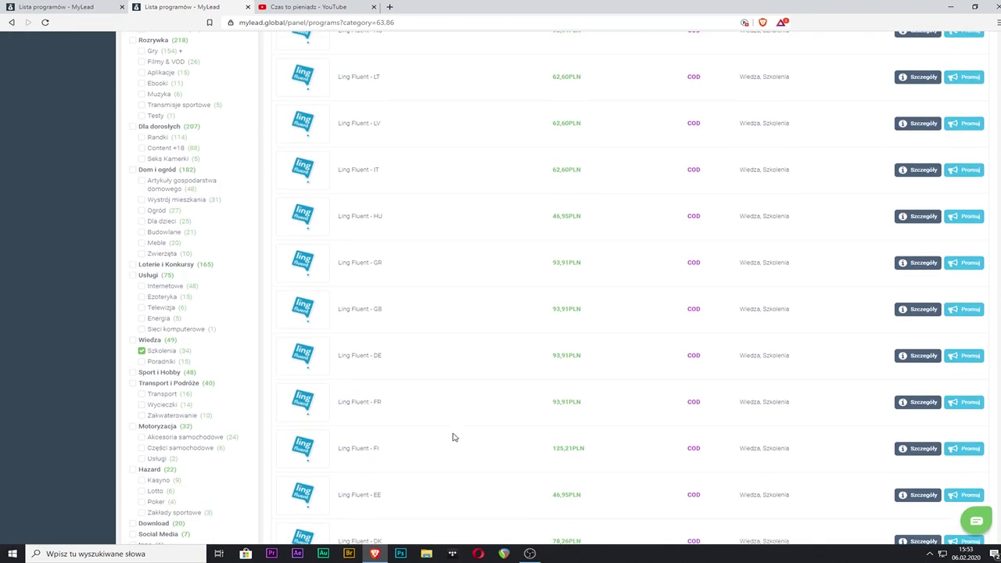
scroll(422, 442, "down", 6)
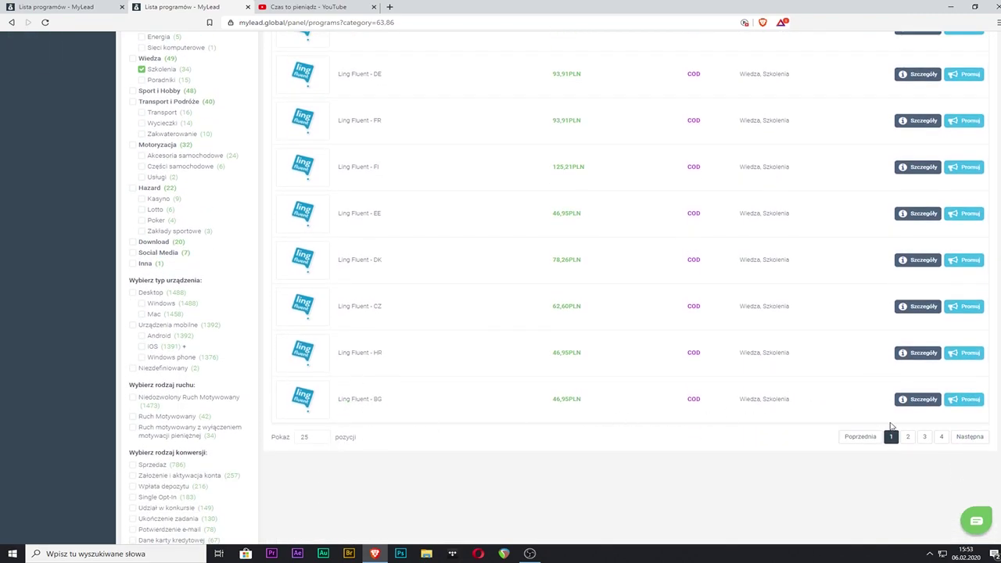
left_click(908, 436)
scroll(286, 268, "up", 5)
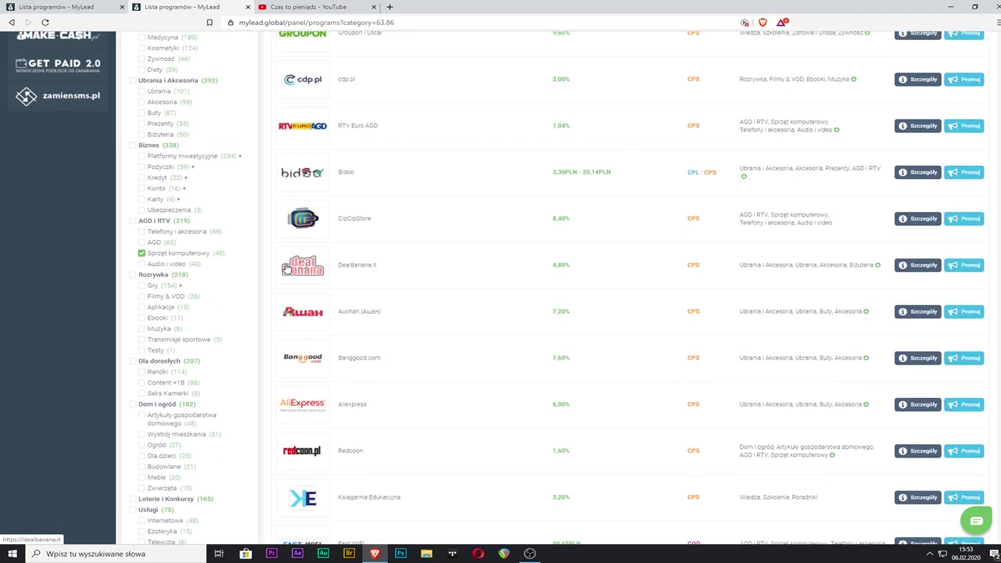
scroll(286, 268, "up", 9)
scroll(77, 357, "down", 5)
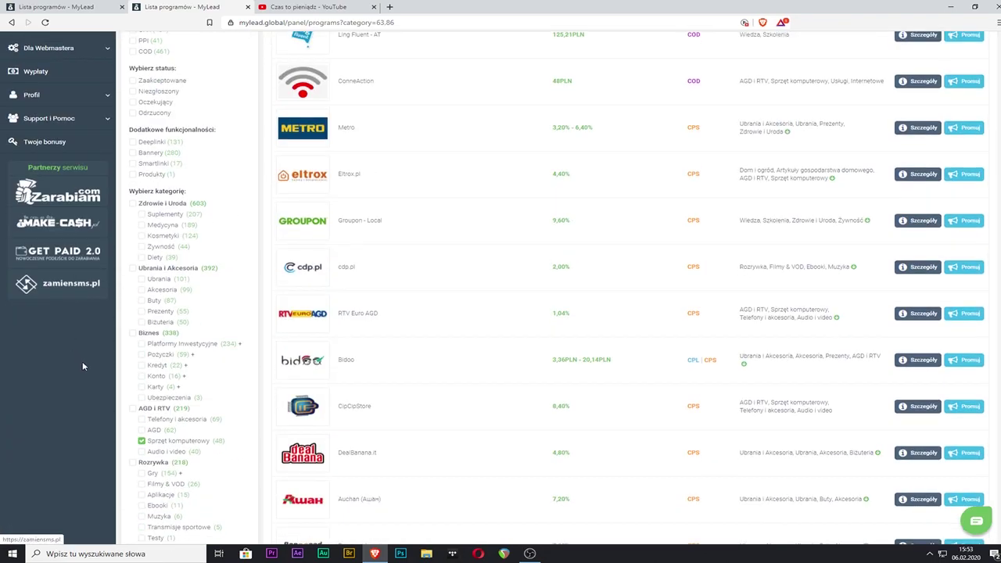
- Replace the Sprzęt komputerowy and Szkolenia filters with Poradniki under Wiedza
scroll(77, 358, "down", 3)
left_click(143, 307)
scroll(123, 351, "down", 1)
scroll(123, 351, "down", 2)
left_click(159, 408)
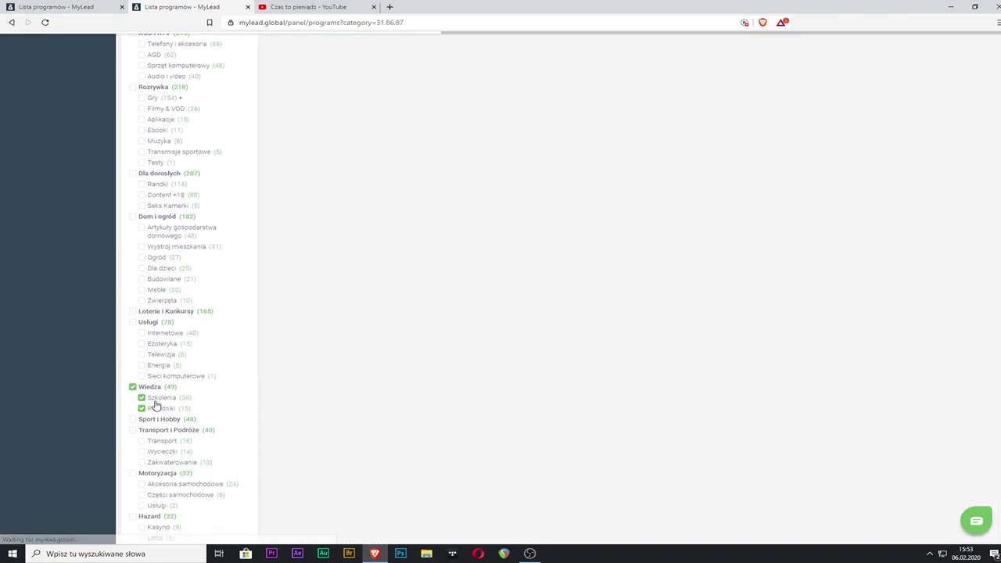
left_click(156, 398)
- Review the commissions of the campaigns in the Poradniki category
scroll(472, 333, "up", 5)
scroll(472, 333, "up", 3)
scroll(471, 331, "down", 5)
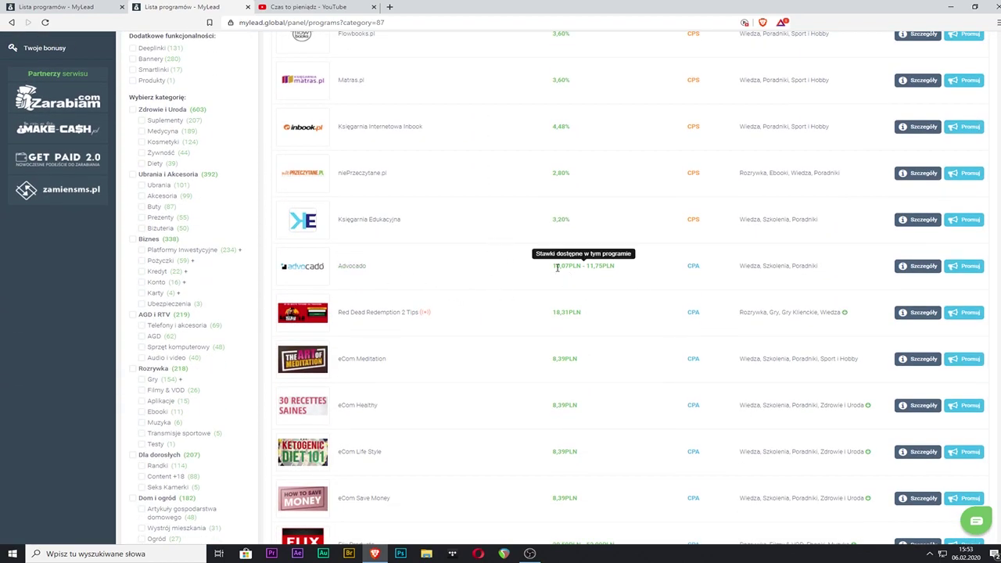
scroll(351, 340, "down", 3)
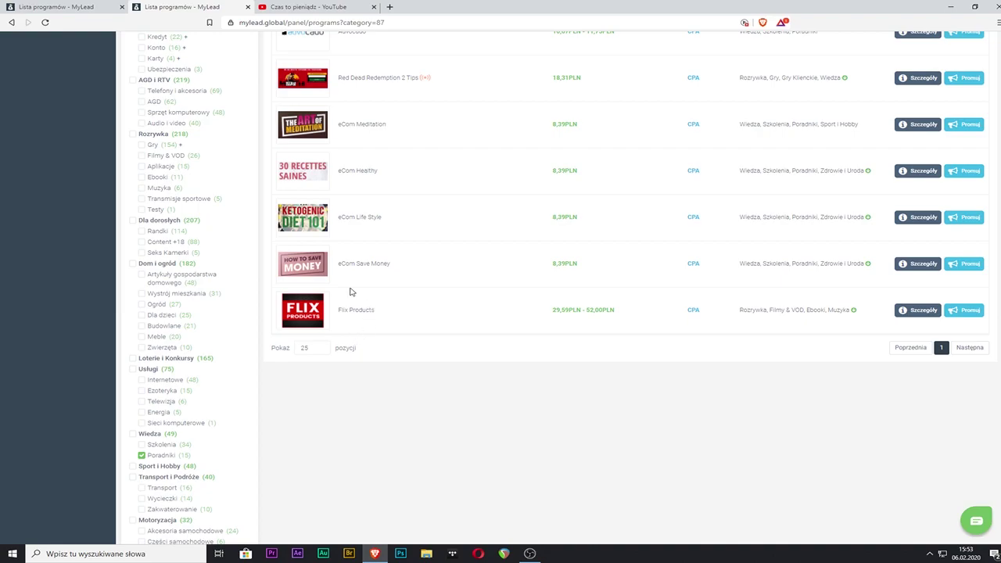
- Replace the Poradniki filter with Zwierzęta under Dom i ogród and review the listed campaigns
left_click(156, 347)
left_click(141, 456)
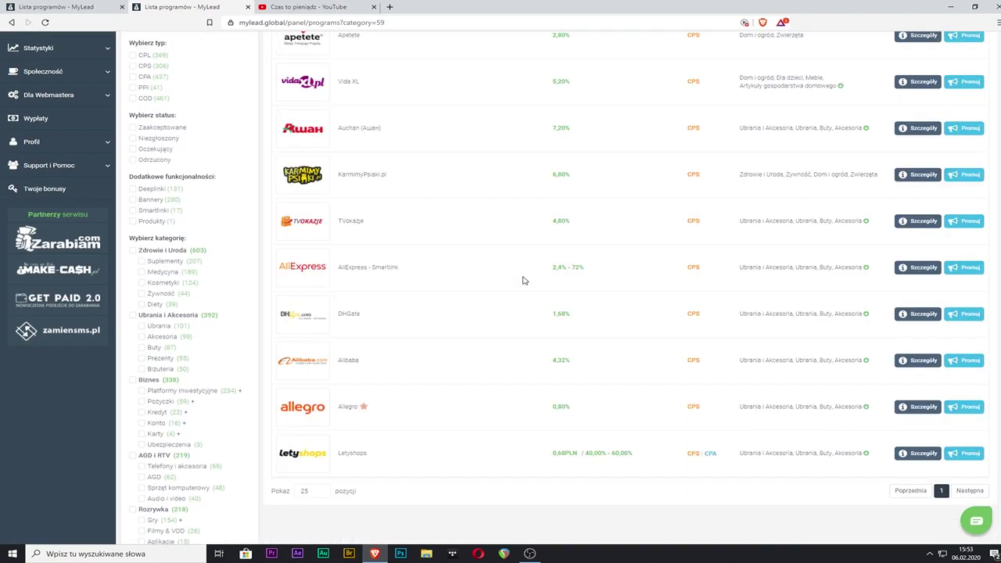
scroll(524, 280, "down", 2)
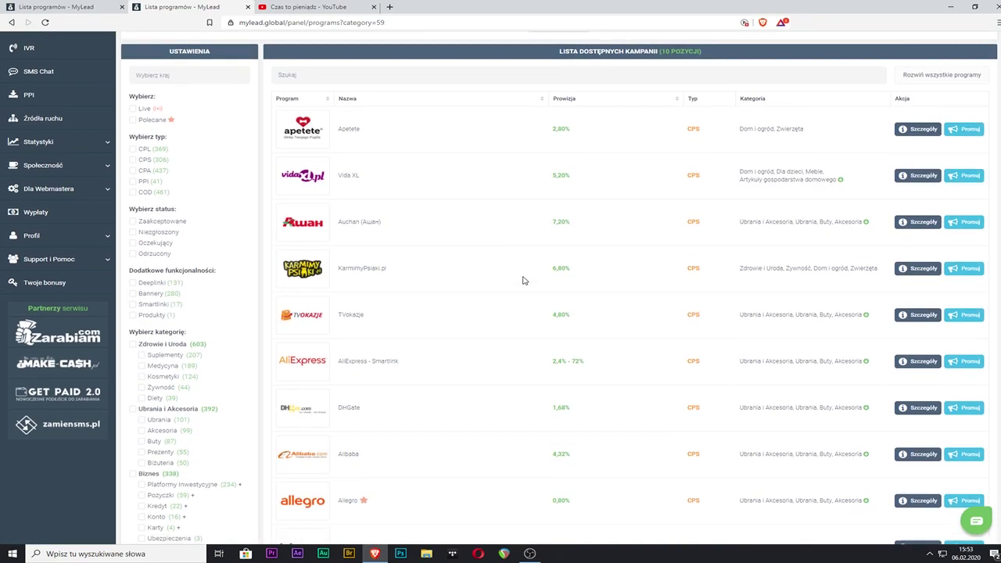
scroll(524, 280, "down", 3)
- Leave the filtered campaign list and go to the MyLead home page
scroll(524, 280, "up", 5)
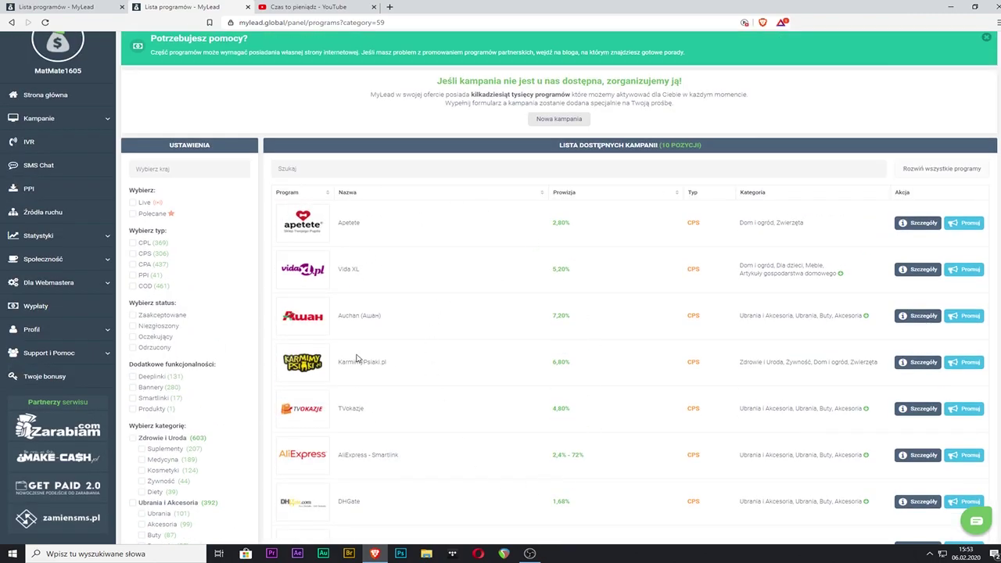
scroll(356, 358, "up", 1)
left_click(57, 45)
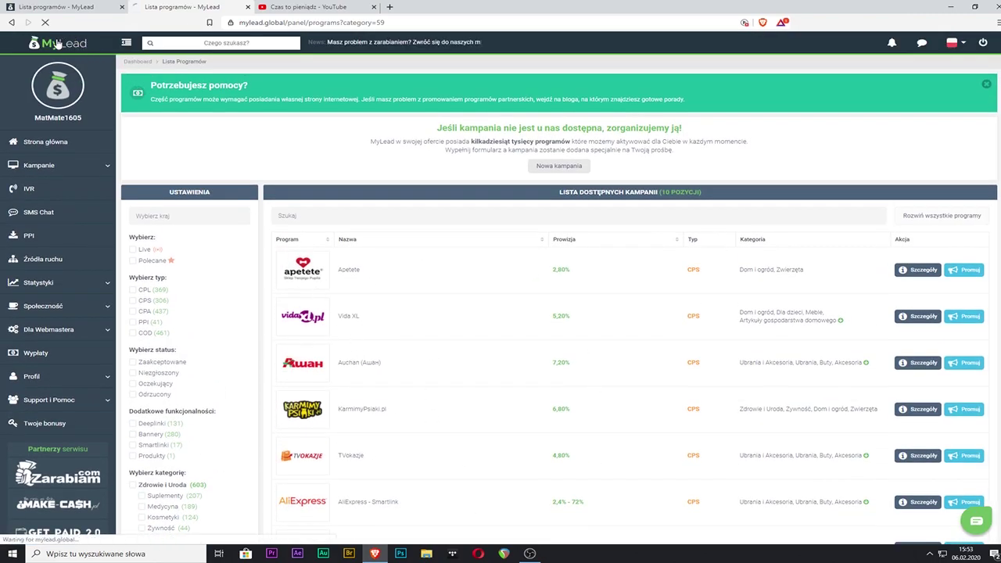